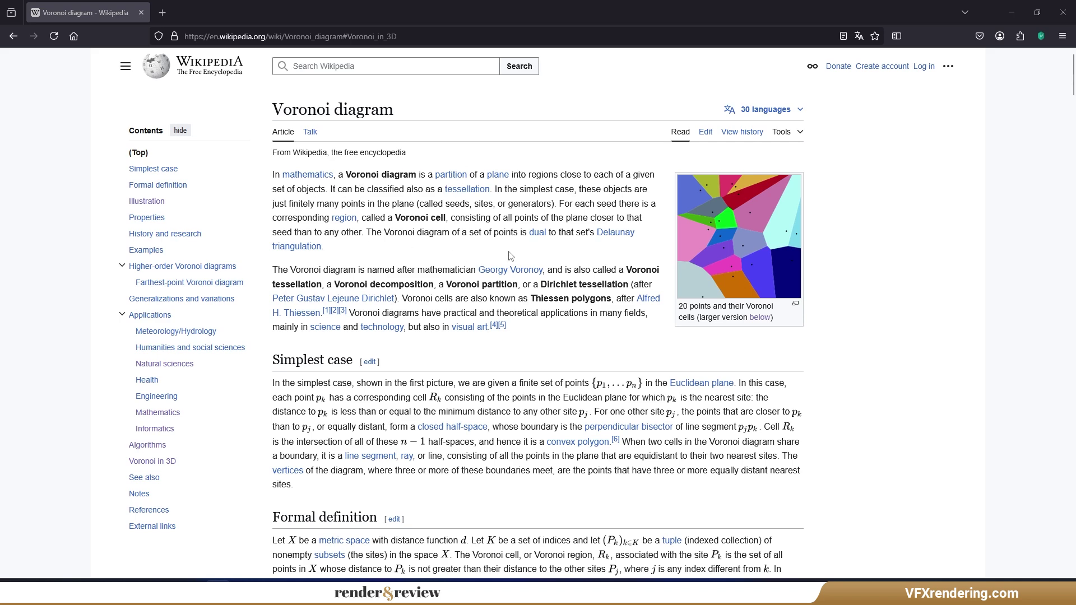
# - Read the Wikipedia Voronoi diagram article from the top down to the Voronoi in 3D section
pyautogui.moveTo(513, 273)
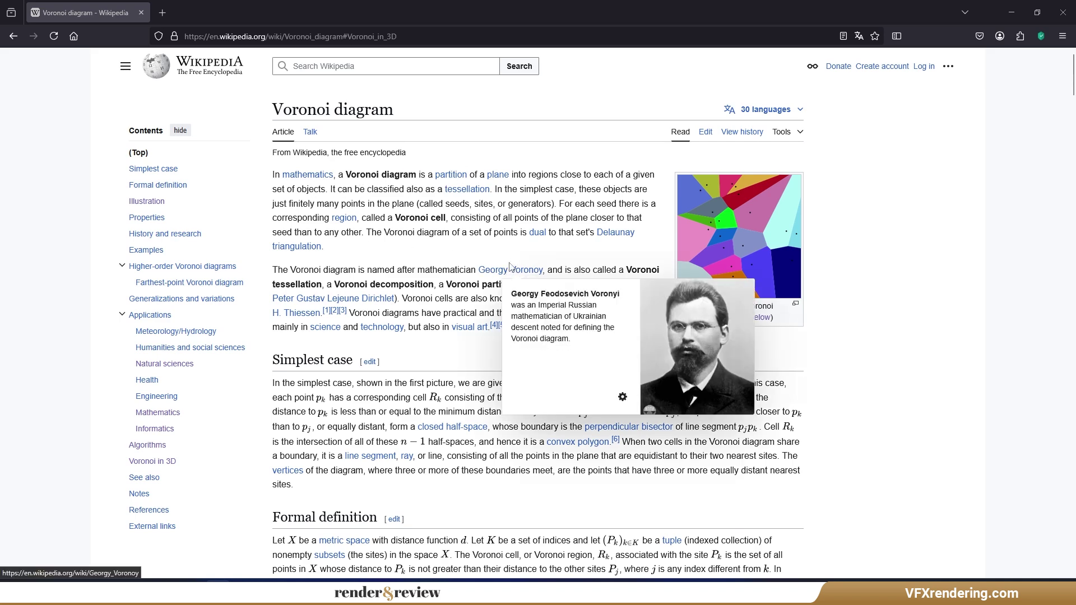
pyautogui.scroll(-3, 829, 367)
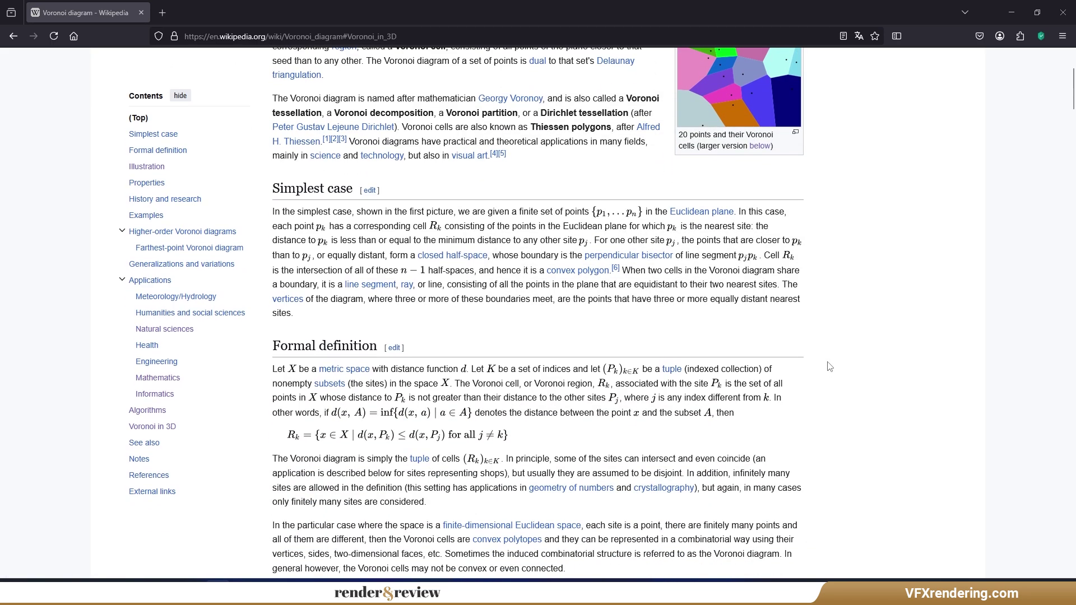
pyautogui.scroll(-8, 829, 367)
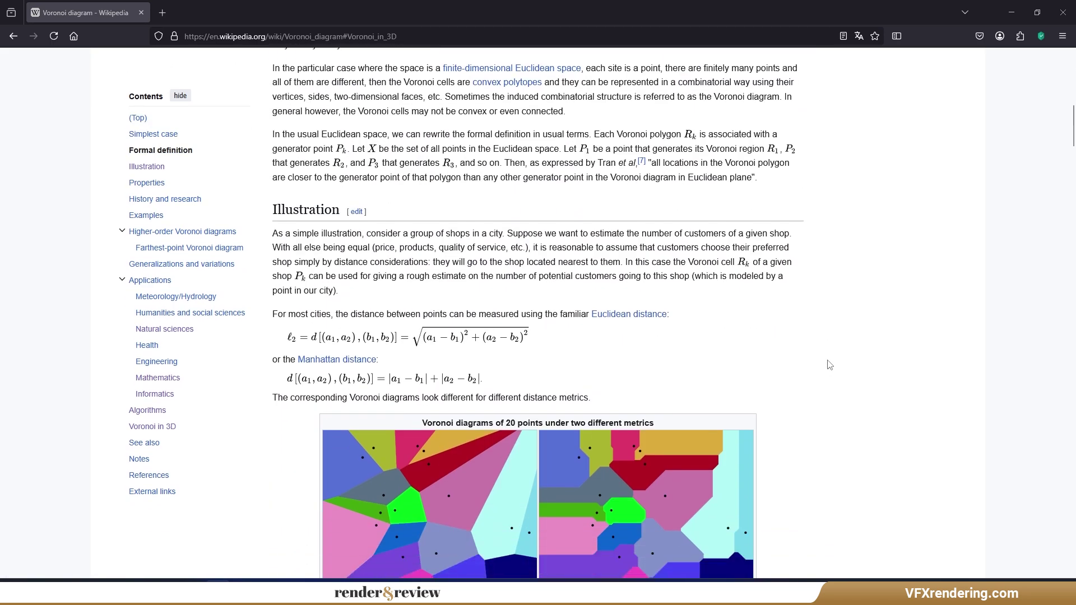
pyautogui.scroll(-13, 829, 365)
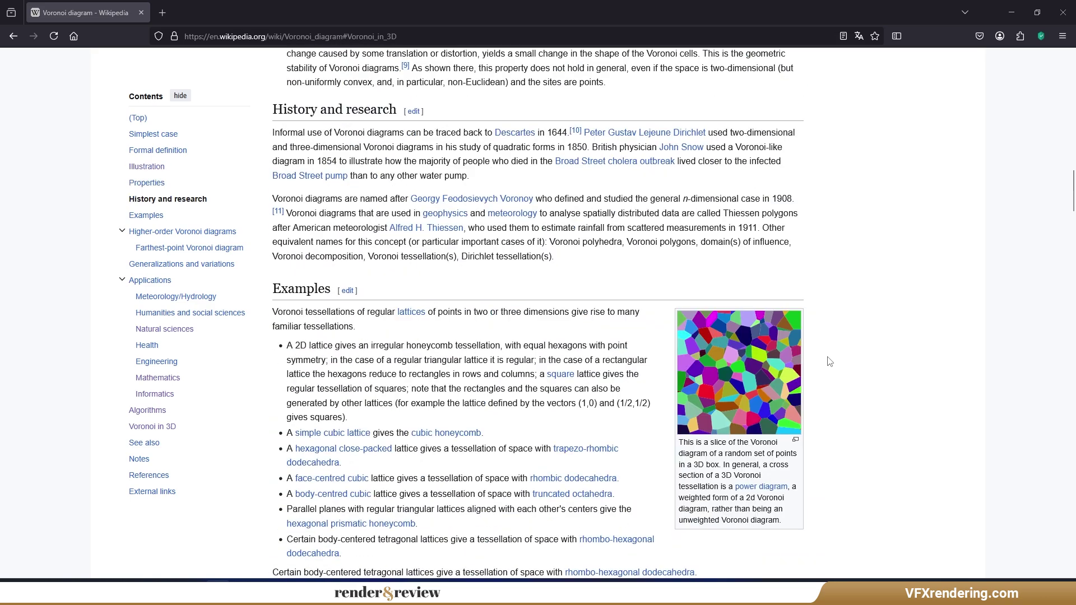
pyautogui.scroll(-3, 830, 362)
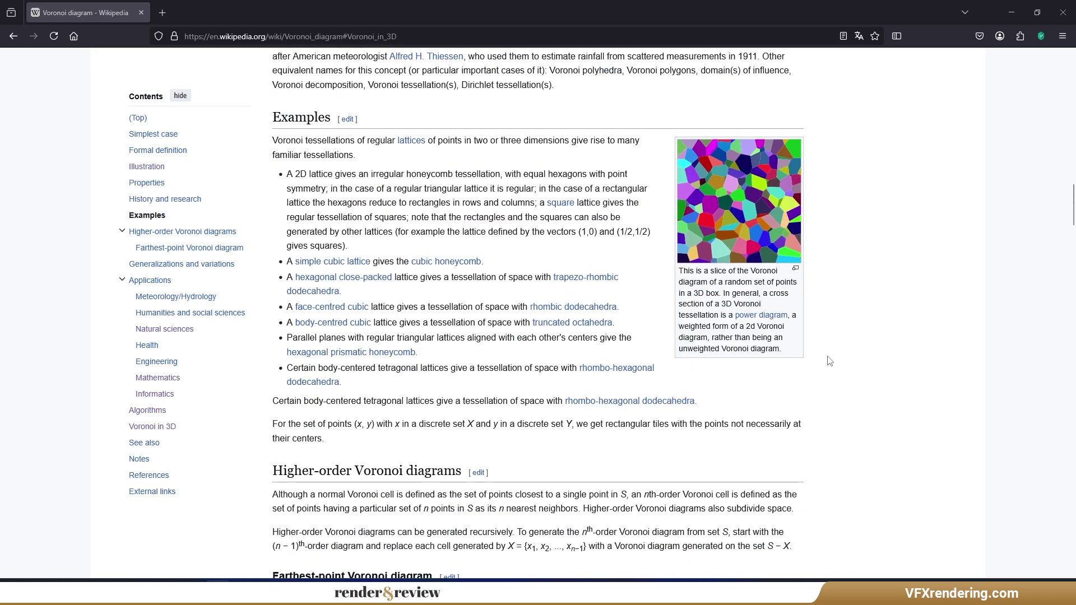
pyautogui.scroll(-8, 829, 361)
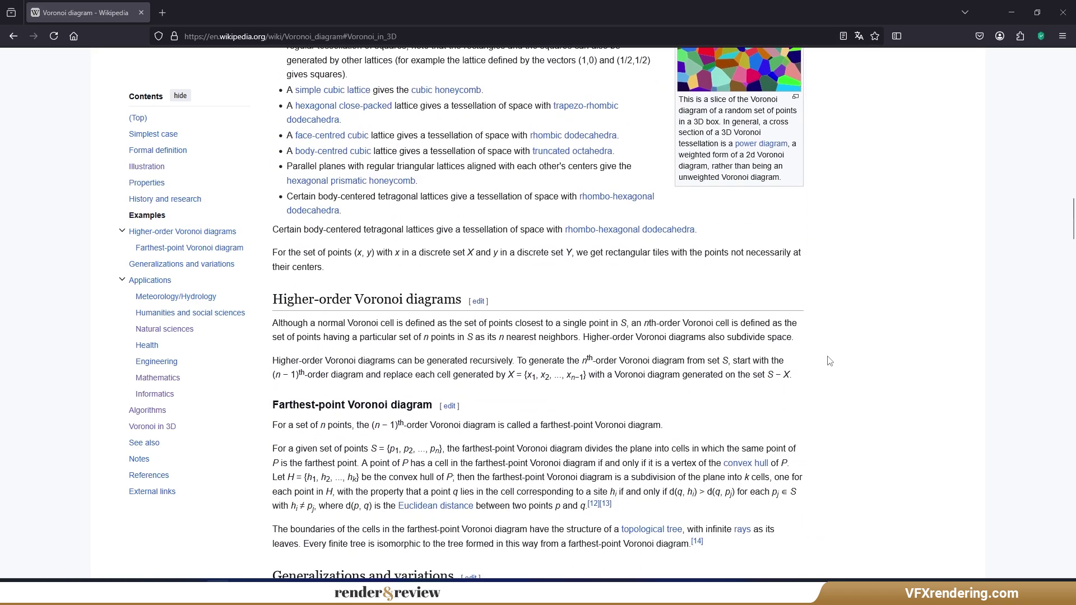
pyautogui.scroll(-6, 829, 361)
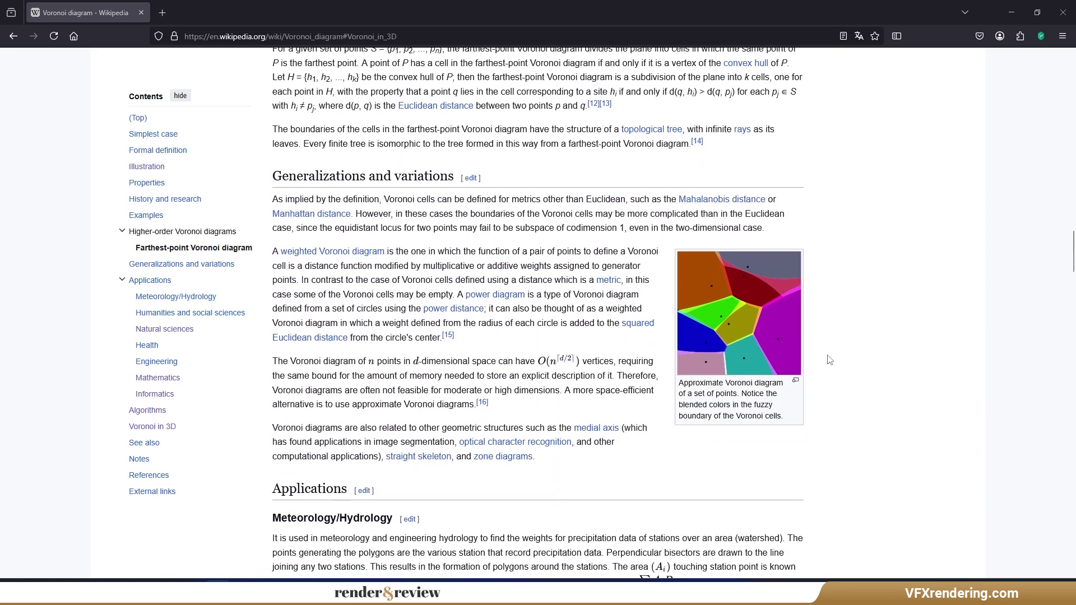
pyautogui.scroll(-5, 829, 360)
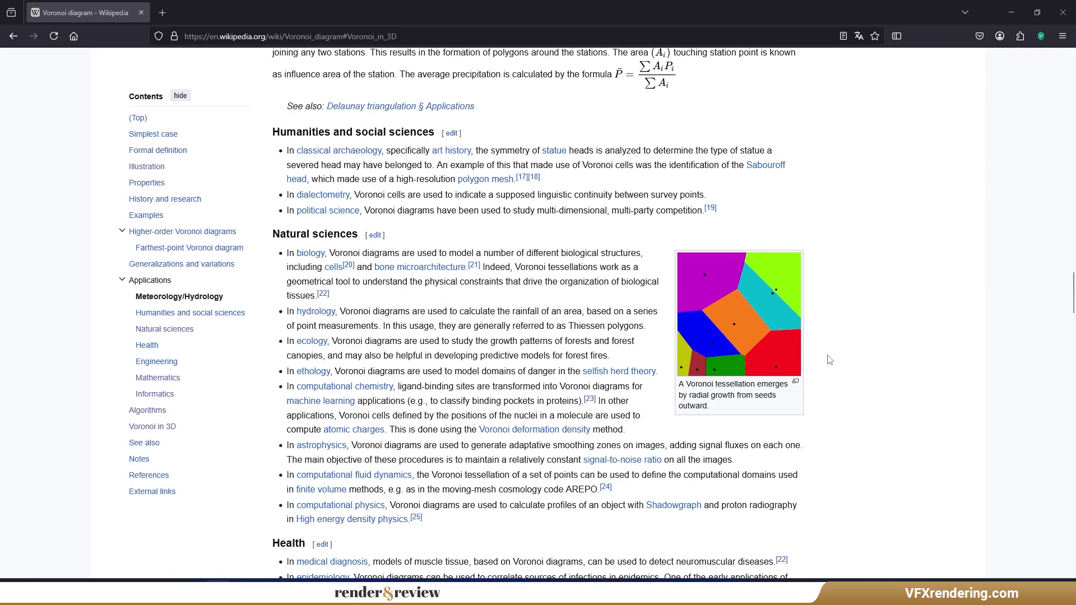
pyautogui.scroll(-6, 829, 359)
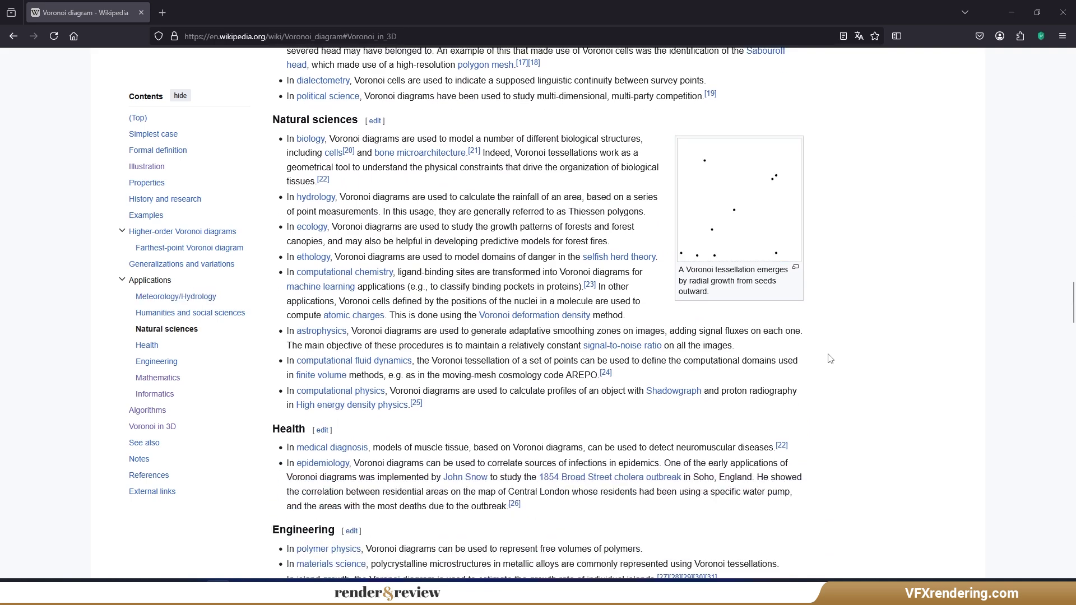
pyautogui.scroll(-3, 831, 357)
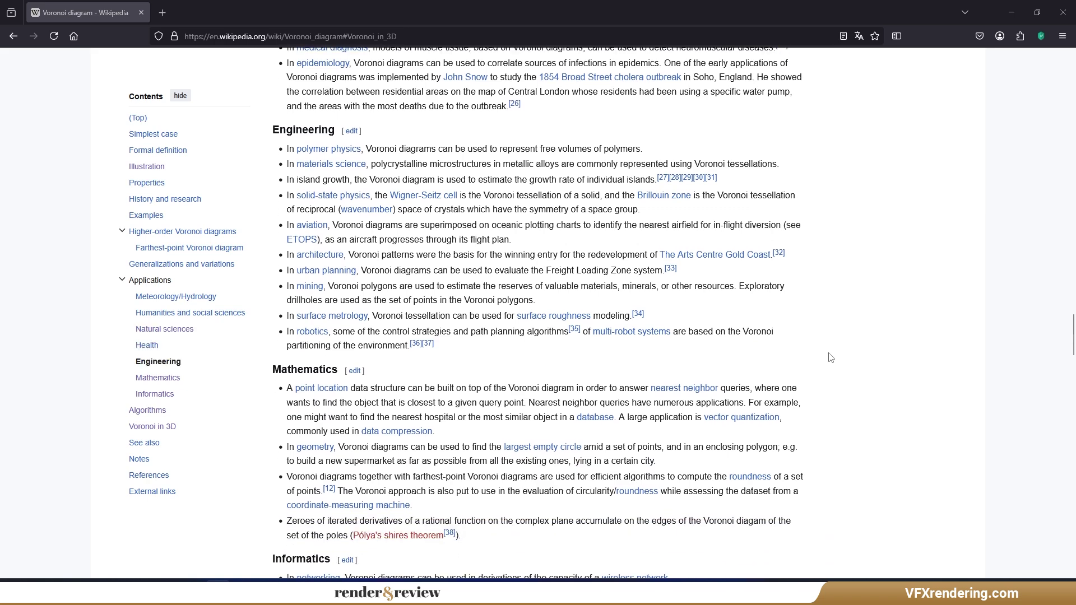
pyautogui.scroll(-4, 830, 358)
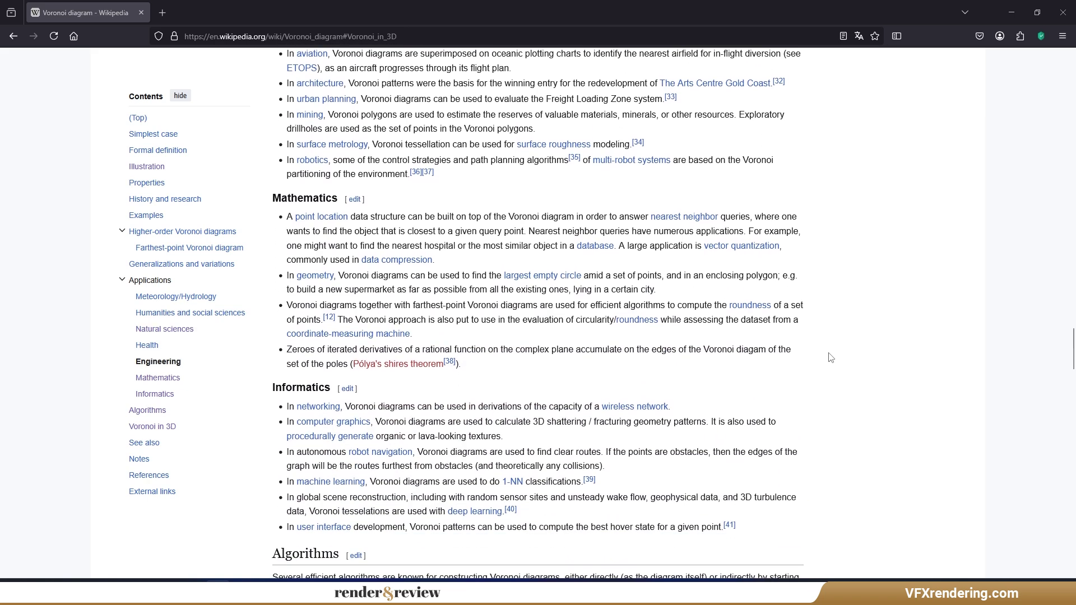
pyautogui.scroll(-6, 831, 358)
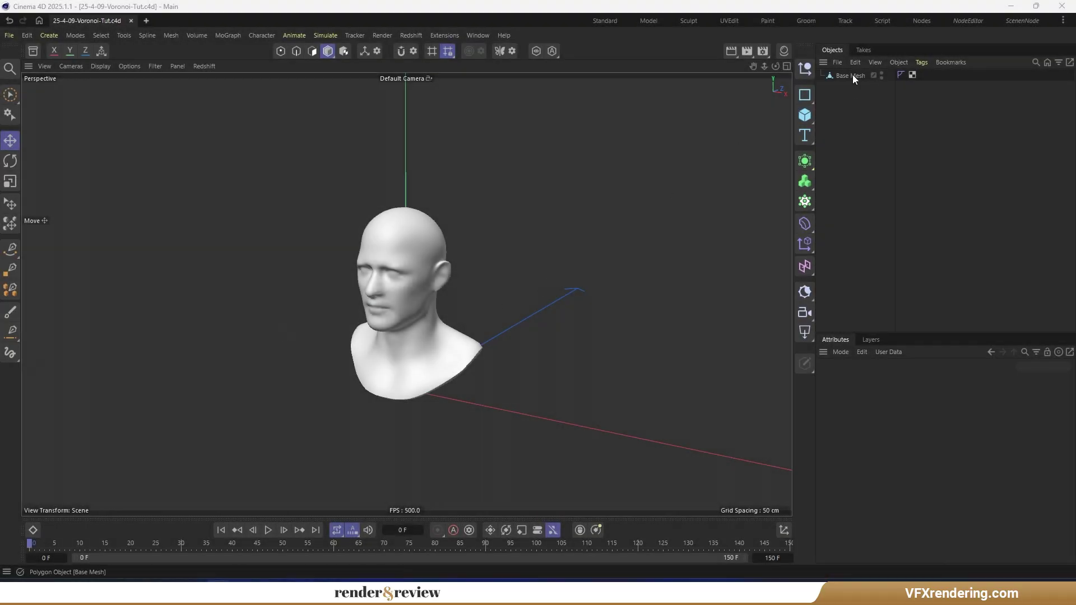
# - Frame the Base Mesh head and orbit to a front view
pyautogui.click(844, 77)
pyautogui.press('o')
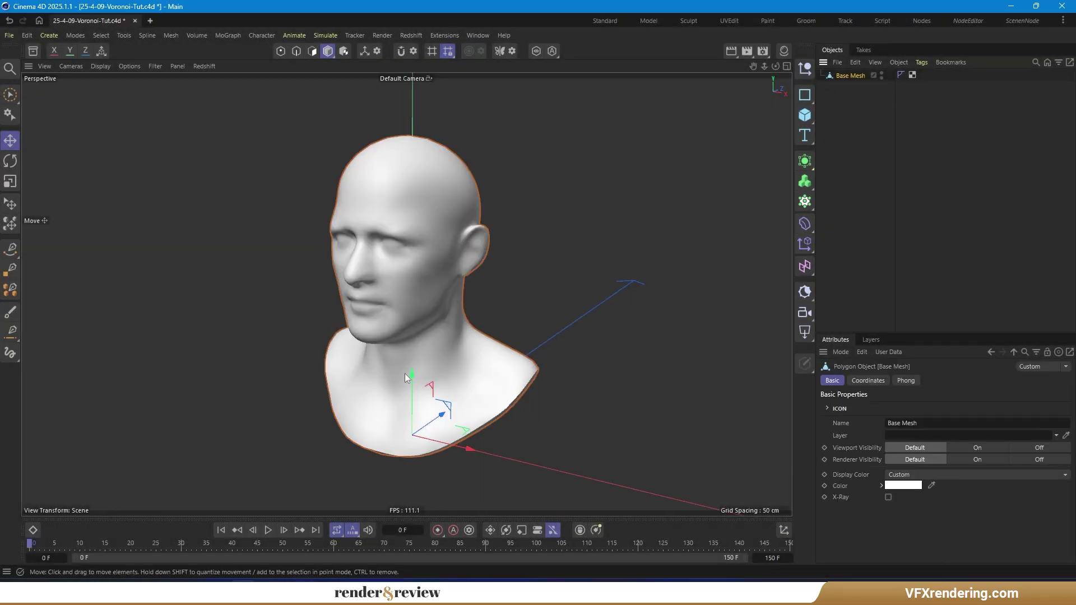
pyautogui.keyDown('alt'); pyautogui.moveTo(352, 361); pyautogui.dragTo(433, 322); pyautogui.keyUp('alt')
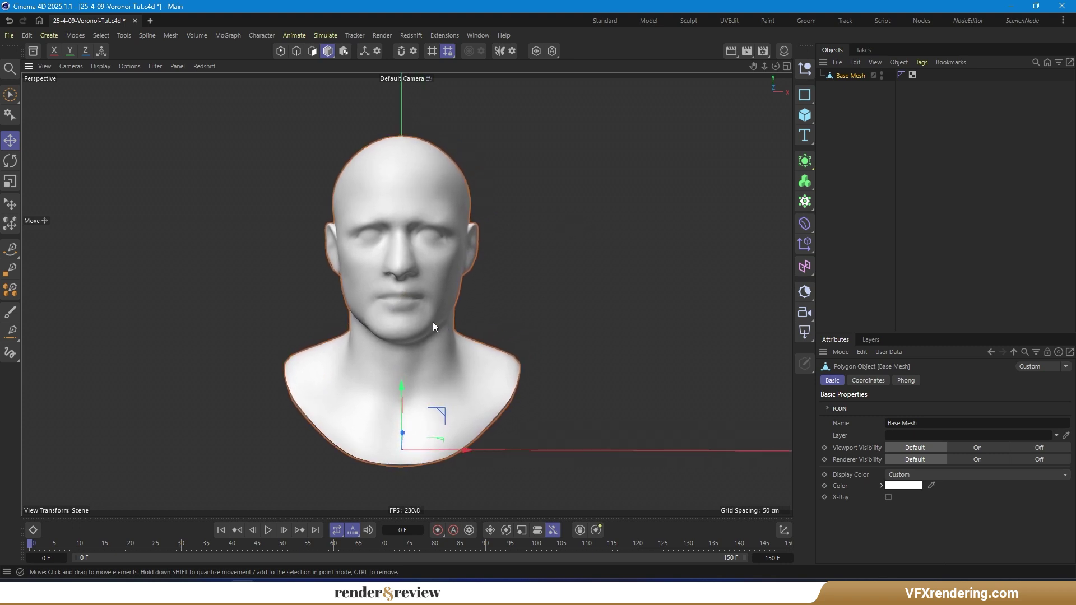
# - Add a null named Scene and parent Base Mesh under it
pyautogui.click(804, 68)
pyautogui.doubleClick(845, 75)
pyautogui.write('Sc')
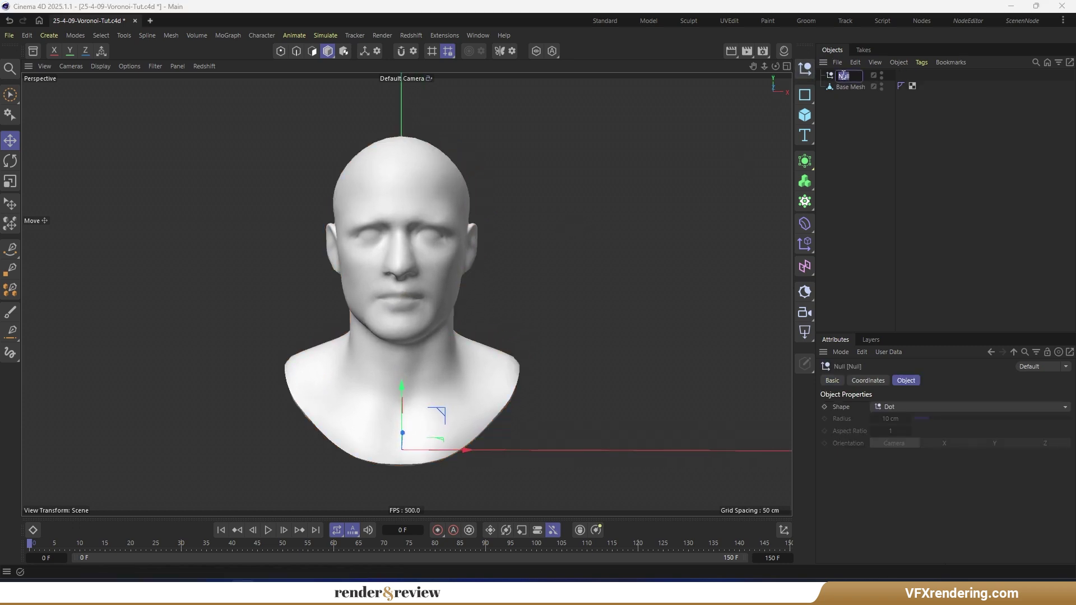
pyautogui.write('ene')
pyautogui.press('Return')
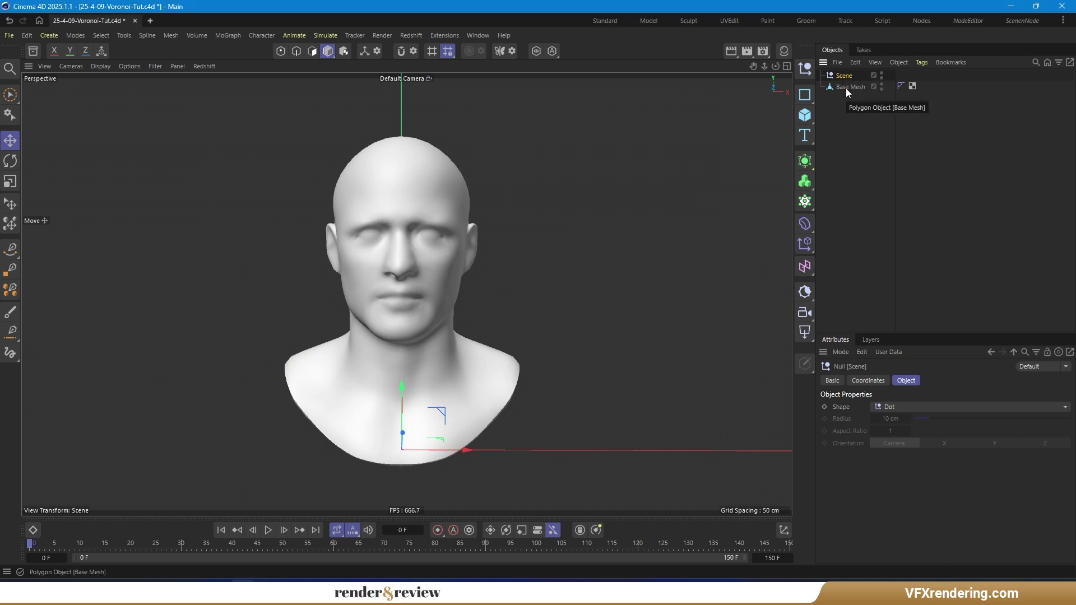
pyautogui.click(847, 85)
pyautogui.moveTo(847, 85); pyautogui.dragTo(845, 76)
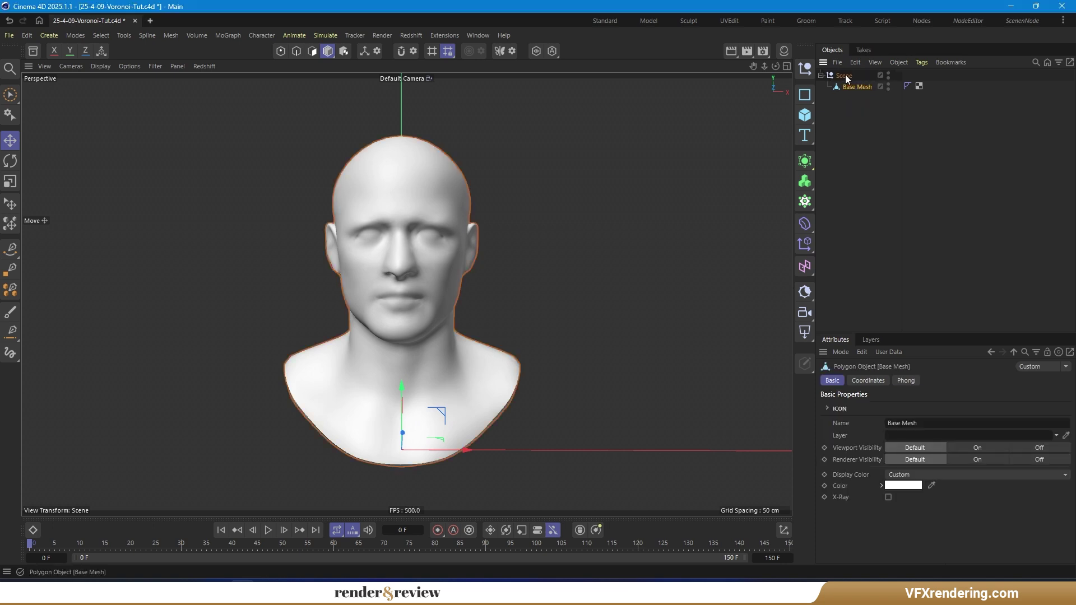
# - Fracture Base Mesh with a Voronoi Fracture and set the point distribution seed to 12364
pyautogui.click(805, 200)
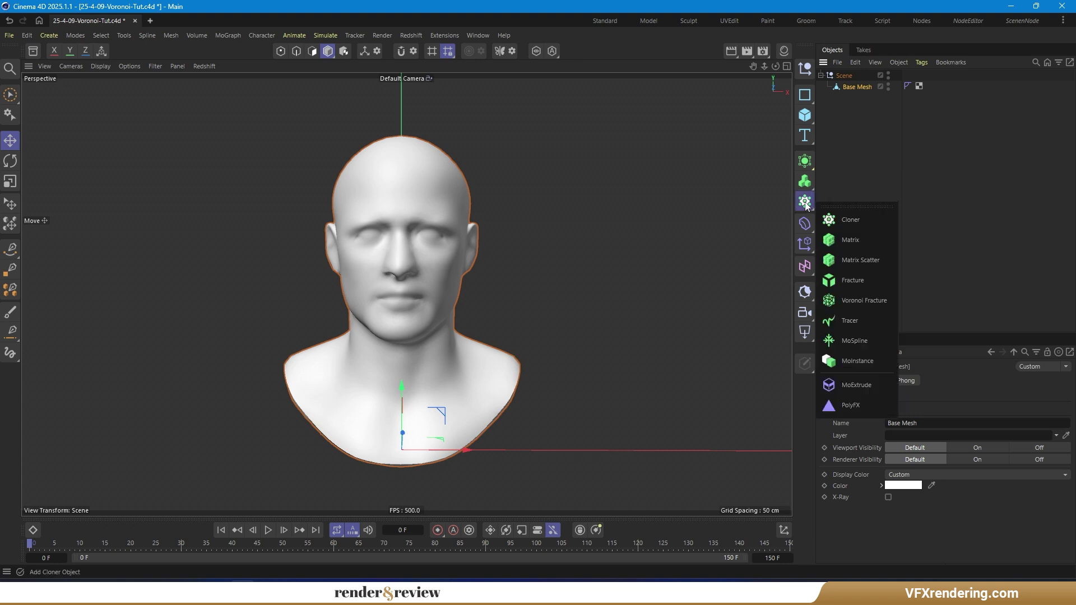
pyautogui.keyDown('alt'); pyautogui.click(872, 297); pyautogui.keyUp('alt')
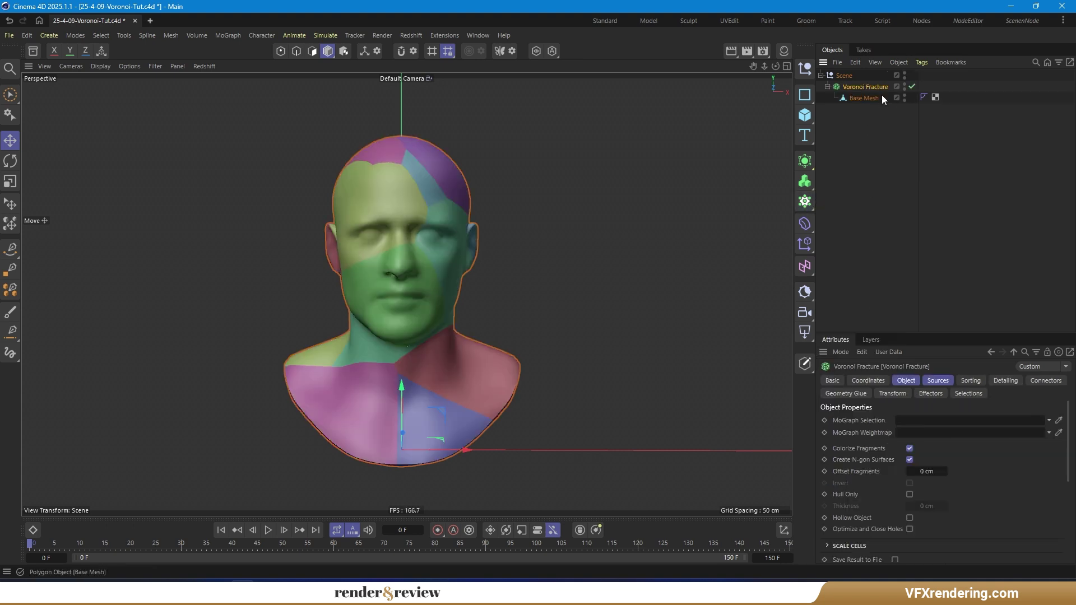
pyautogui.click(943, 380)
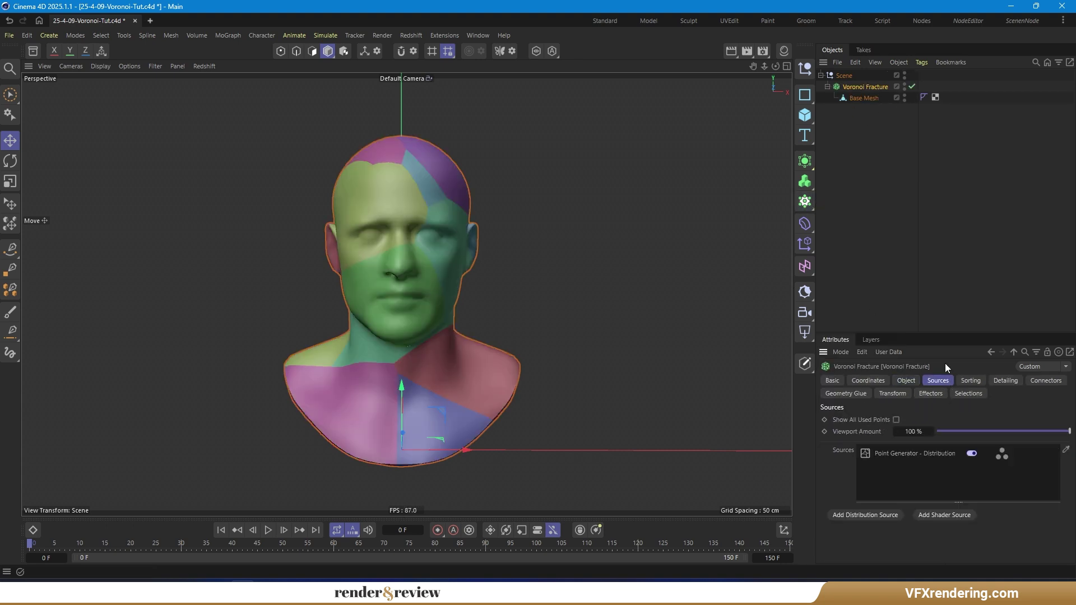
pyautogui.click(926, 457)
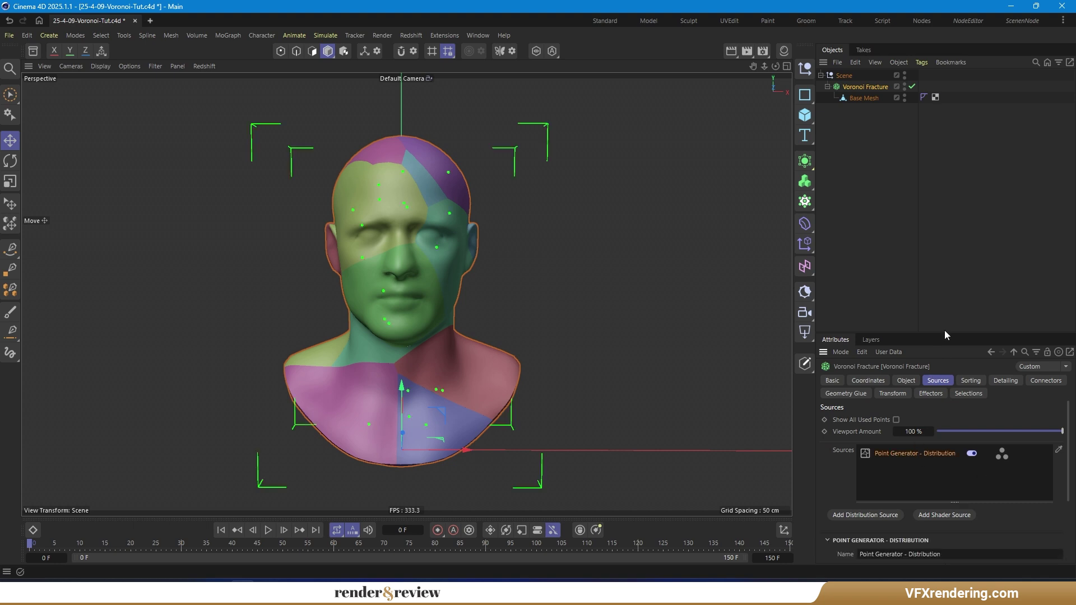
pyautogui.moveTo(944, 331); pyautogui.dragTo(935, 208)
pyautogui.click(906, 464)
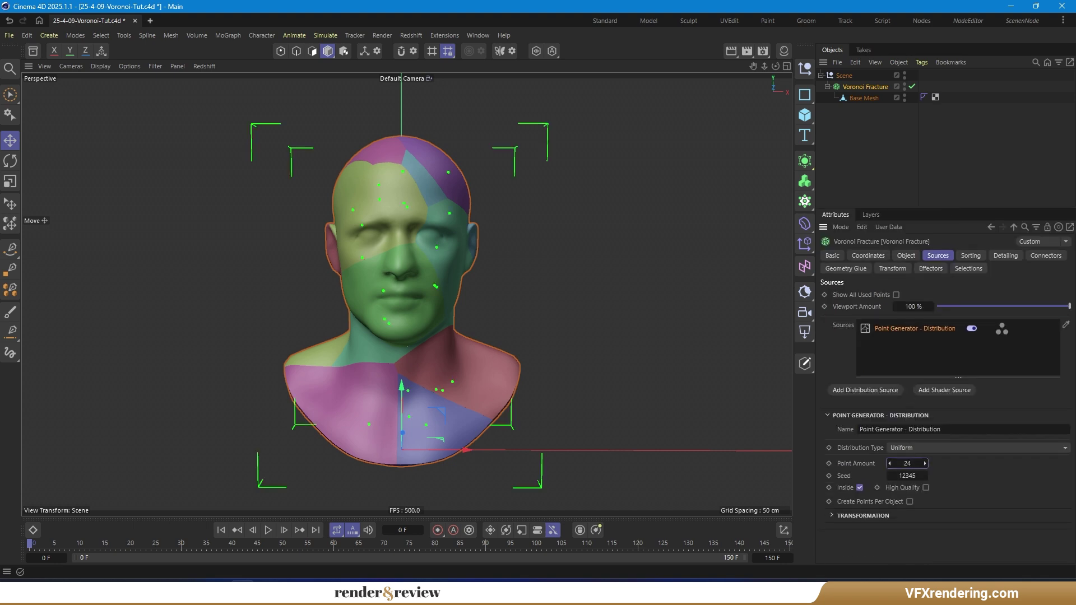
pyautogui.moveTo(908, 476); pyautogui.dragTo(936, 485)
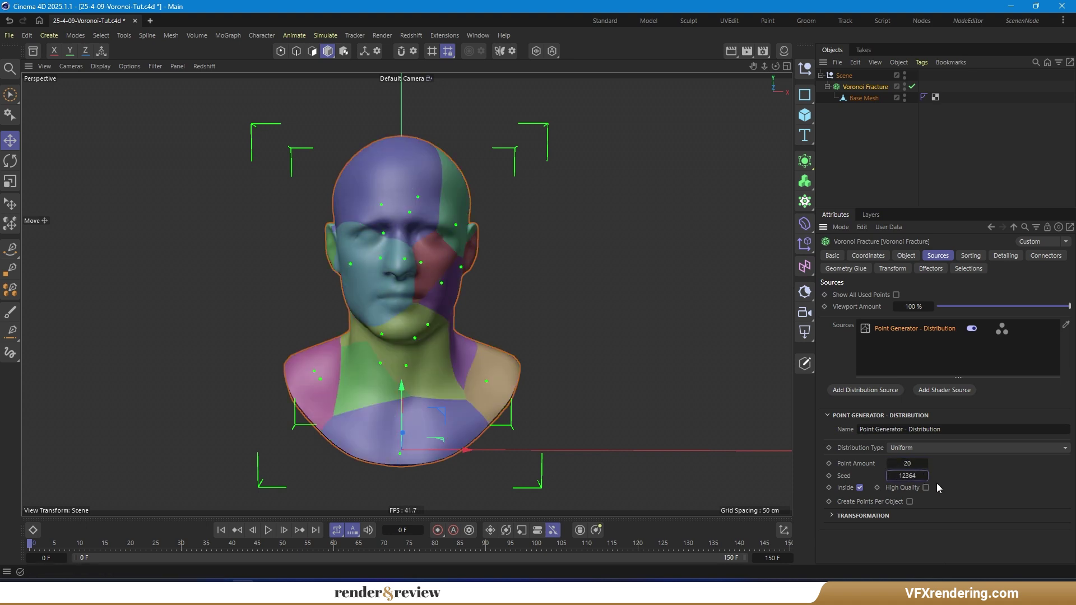
pyautogui.click(905, 256)
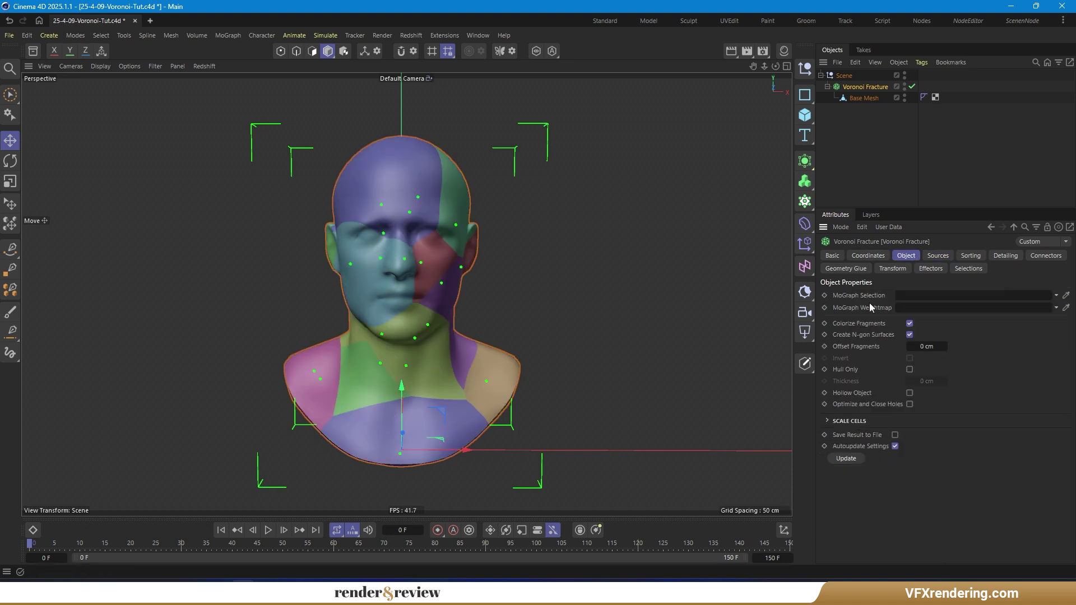
# - Set the Voronoi Fracture's fragment offset to 0.4 cm
pyautogui.click(930, 347)
pyautogui.write('.4')
pyautogui.press('Return')
pyautogui.scroll(3, 406, 290)
pyautogui.keyDown('alt'); pyautogui.moveTo(406, 290); pyautogui.dragTo(342, 217); pyautogui.keyUp('alt')
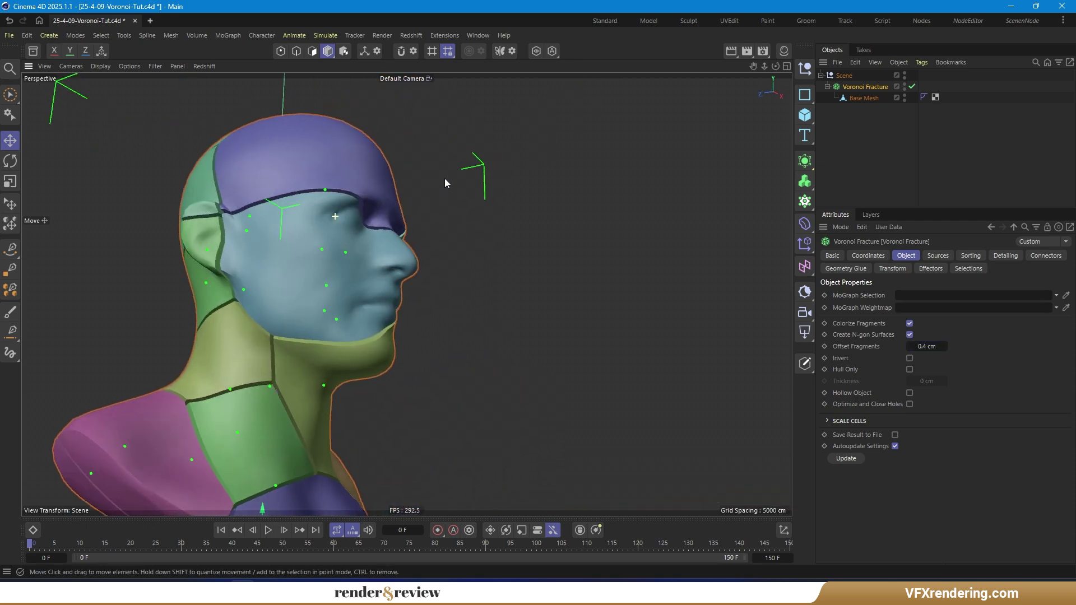
pyautogui.scroll(-2, 341, 217)
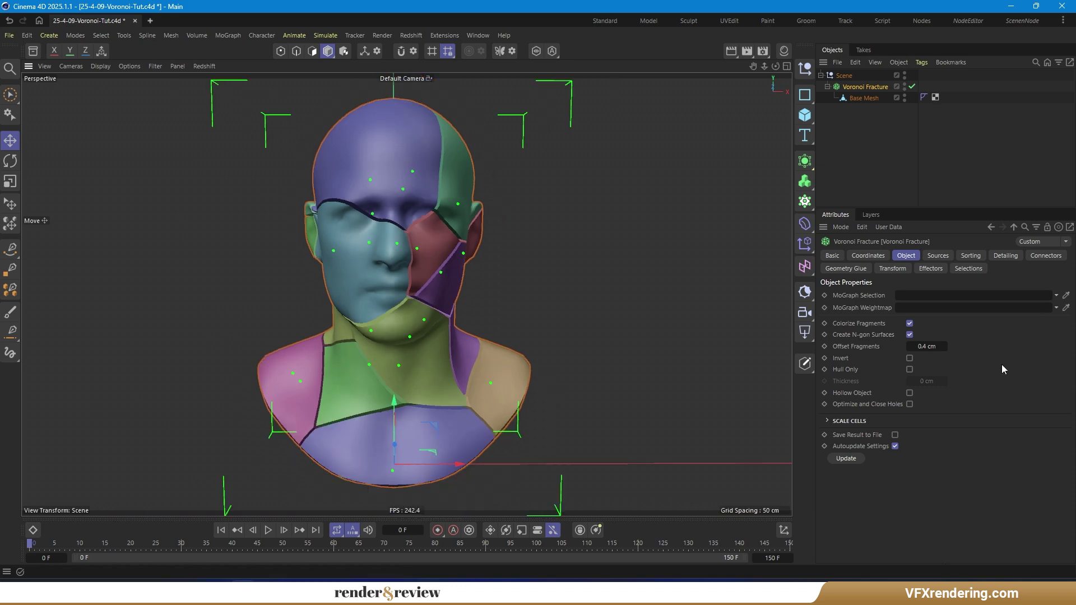
# - Enable Hull Only and switch off the Point Generator source
pyautogui.click(909, 369)
pyautogui.scroll(5, 342, 240)
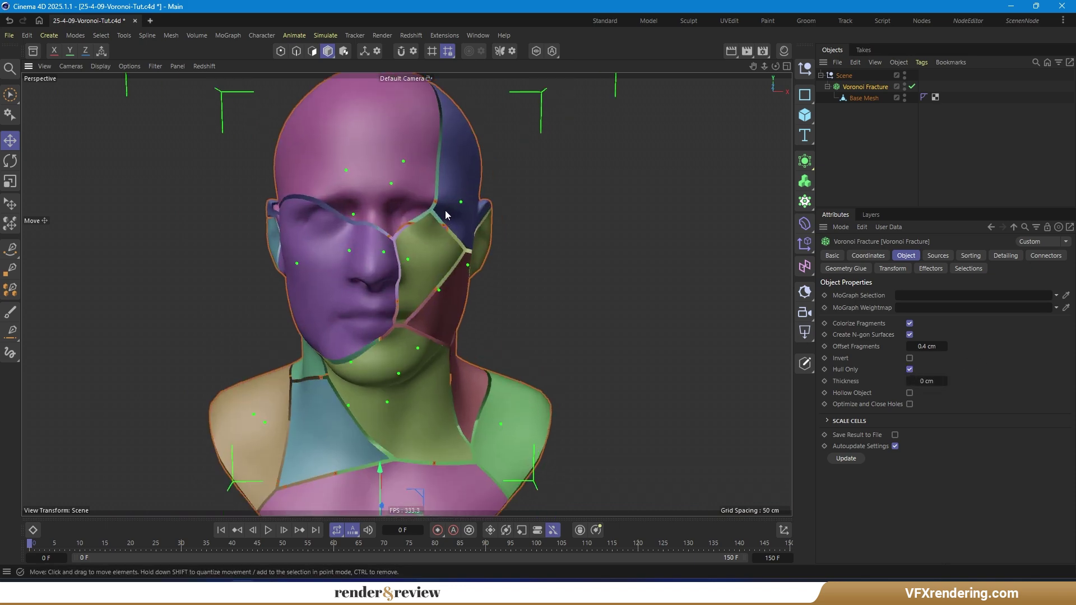
pyautogui.scroll(-5, 375, 251)
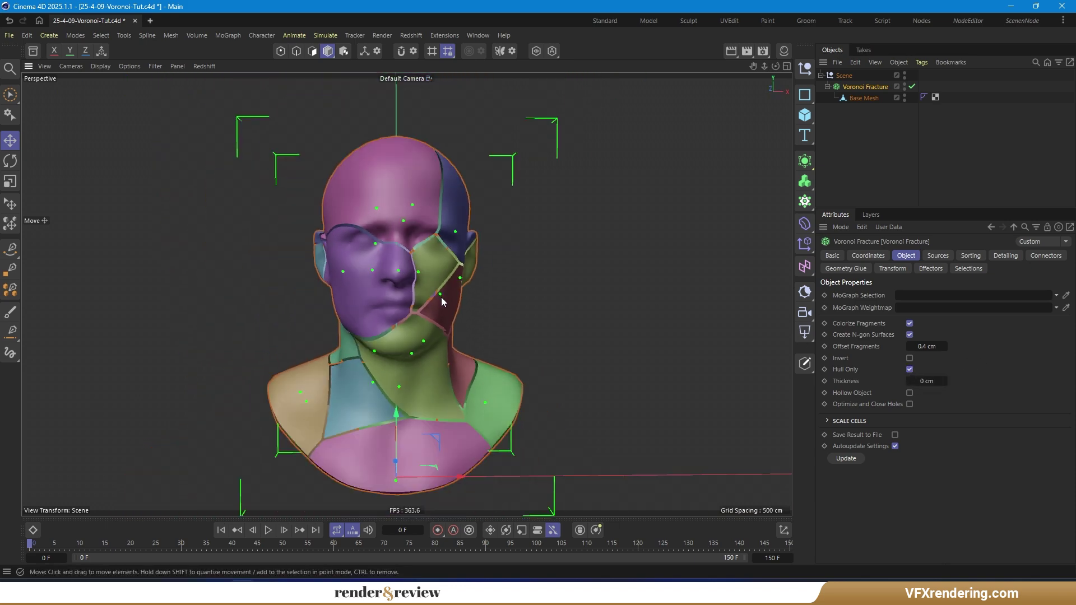
pyautogui.click(940, 256)
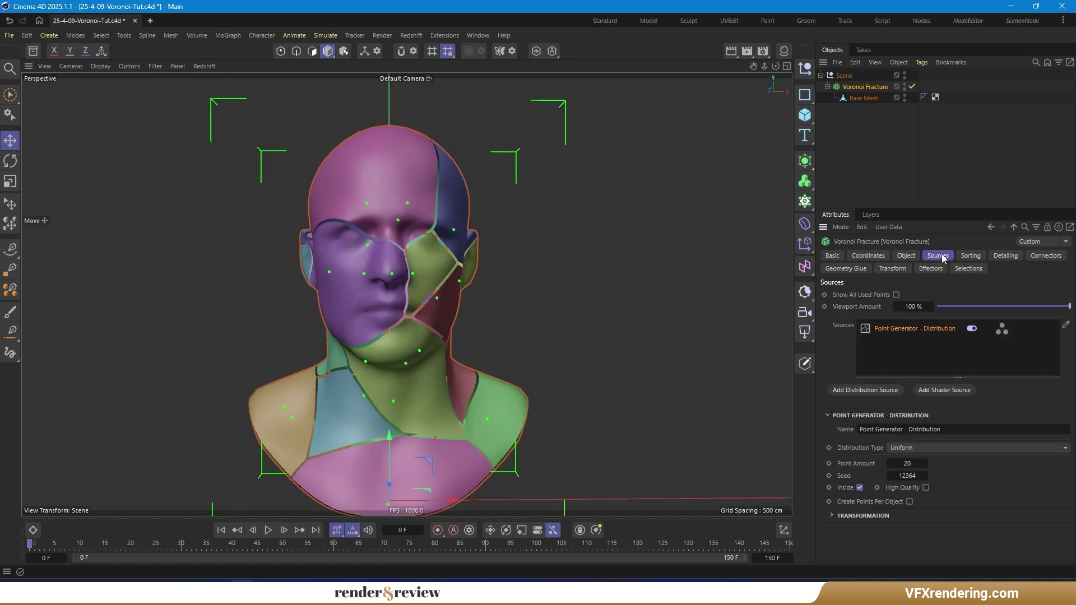
pyautogui.click(971, 329)
# - Add another null object and name it Sources
pyautogui.scroll(-2, 342, 312)
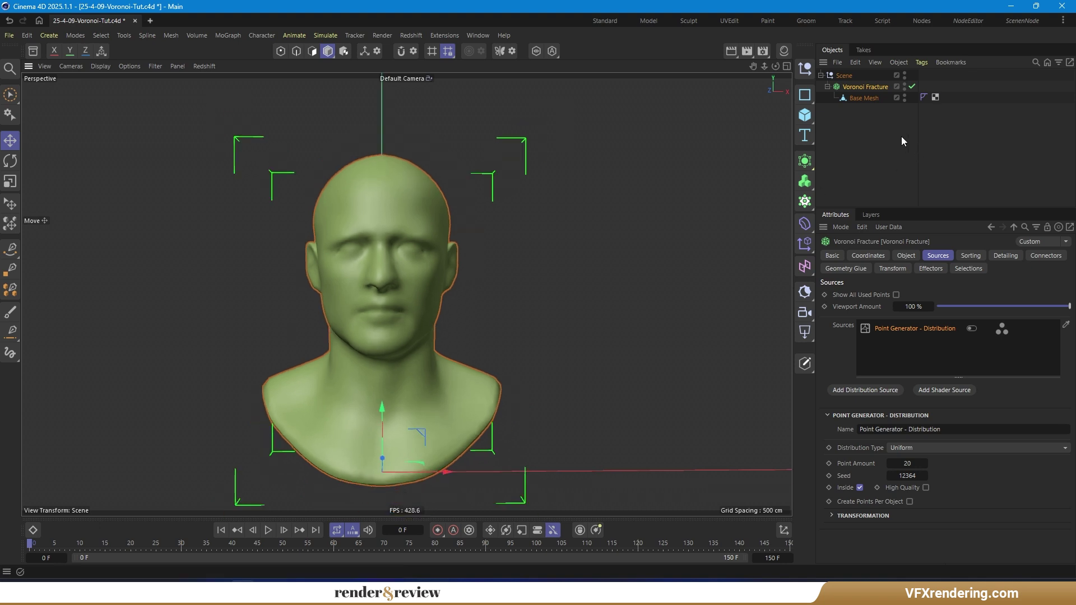
pyautogui.click(803, 67)
pyautogui.doubleClick(844, 76)
pyautogui.write('s')
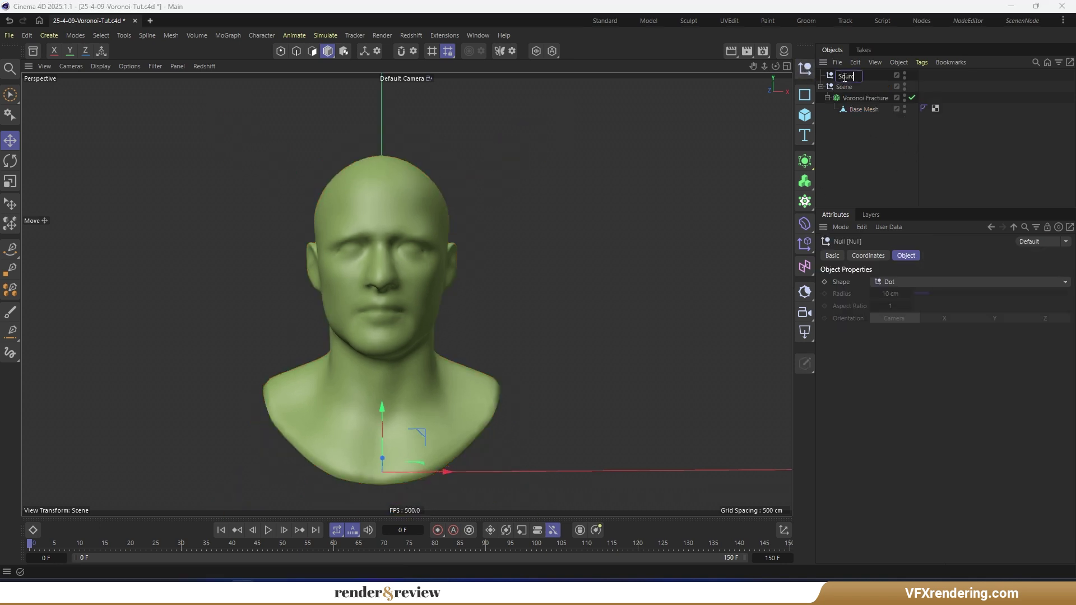
pyautogui.press('Return')
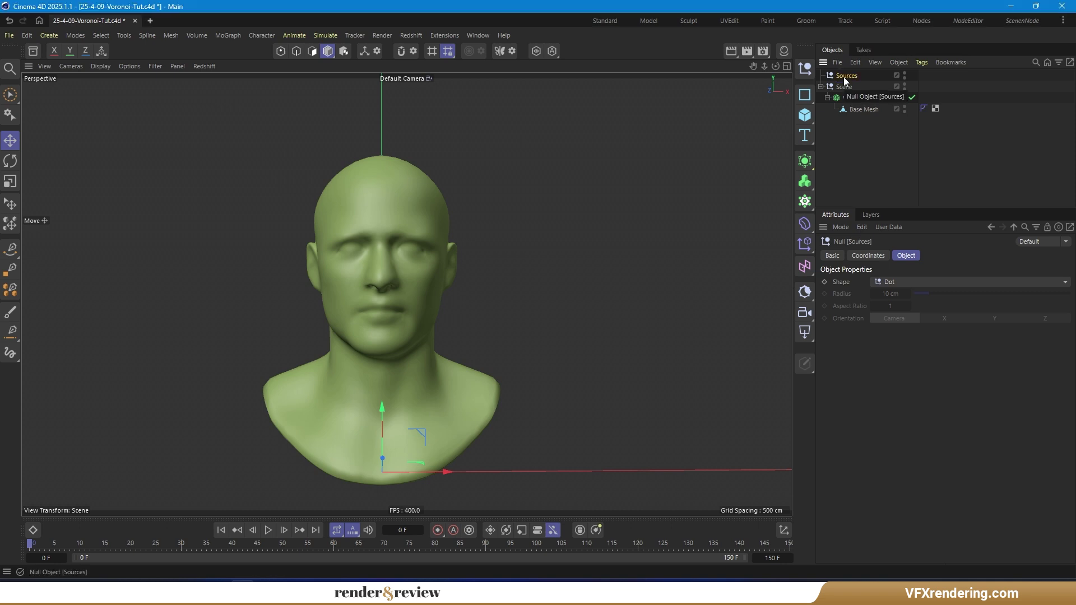
# - Add a Circle spline with a 50 cm radius
pyautogui.click(805, 99)
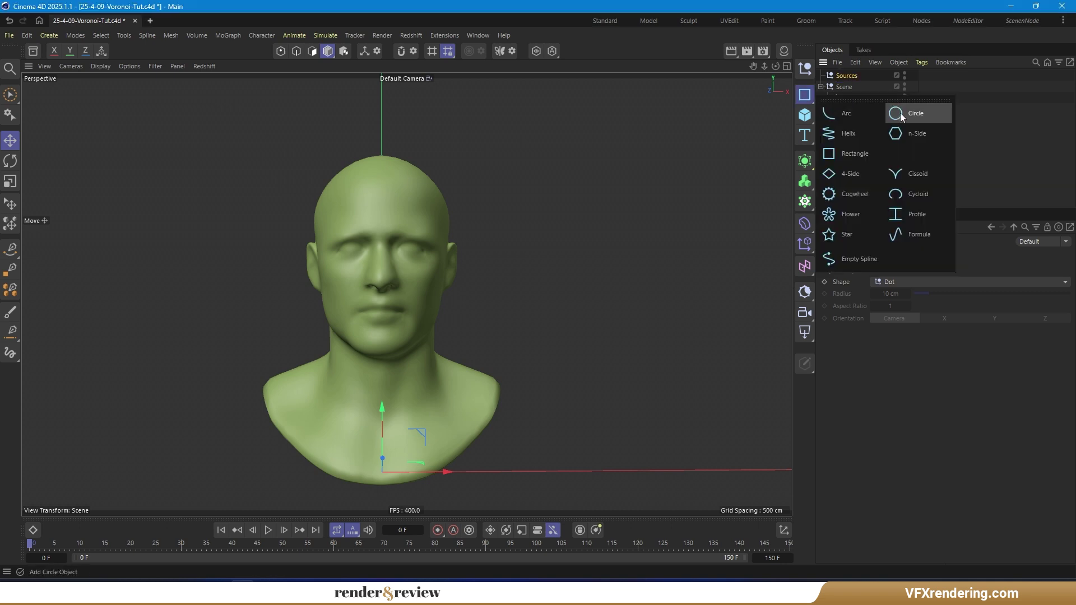
pyautogui.click(902, 114)
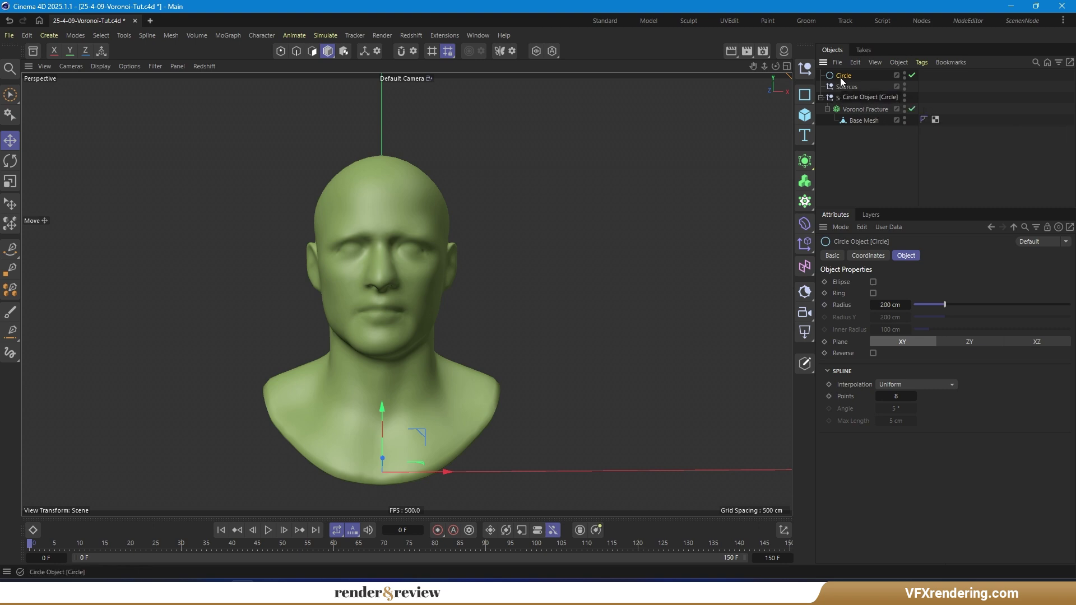
pyautogui.doubleClick(891, 305)
pyautogui.press('BackSpace')
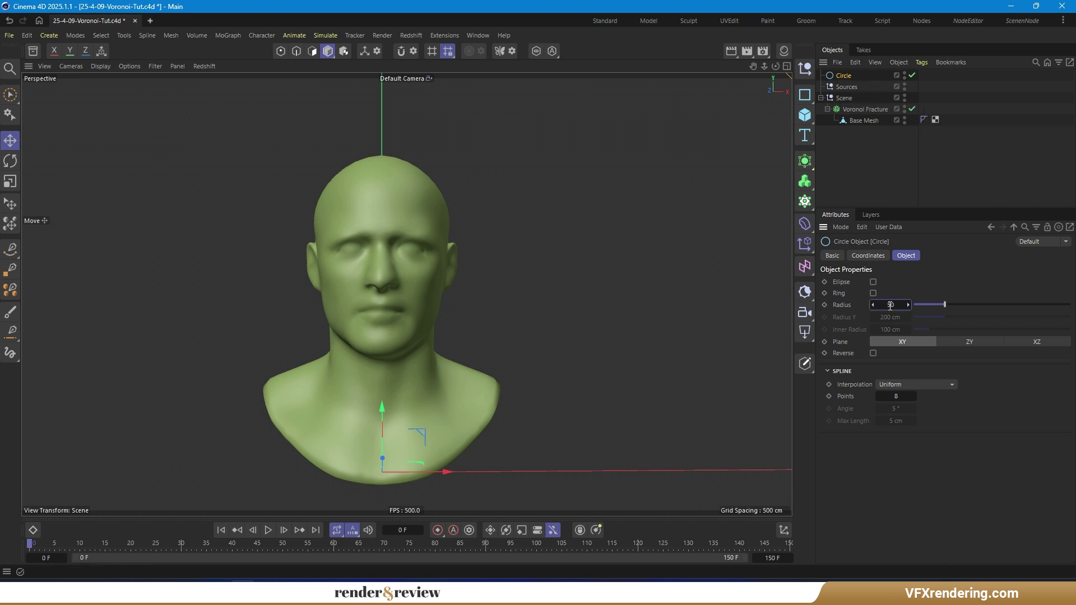
pyautogui.write('50')
pyautogui.press('Return')
pyautogui.scroll(-5, 398, 274)
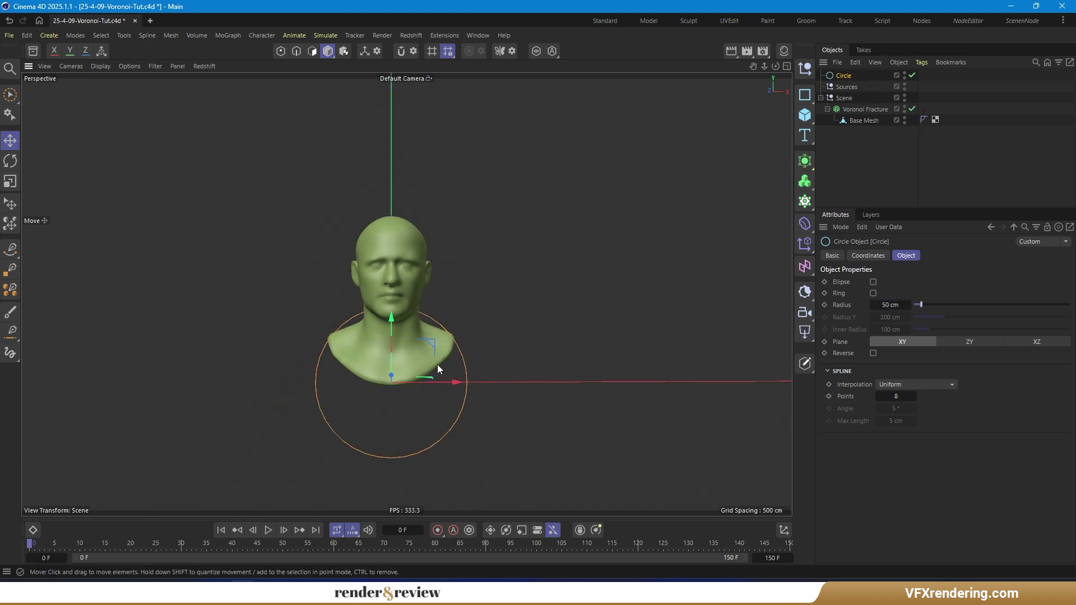
pyautogui.scroll(3, 400, 336)
# - Raise the circle to 55 cm on Y, give it 200 points, and move it into Sources
pyautogui.click(868, 255)
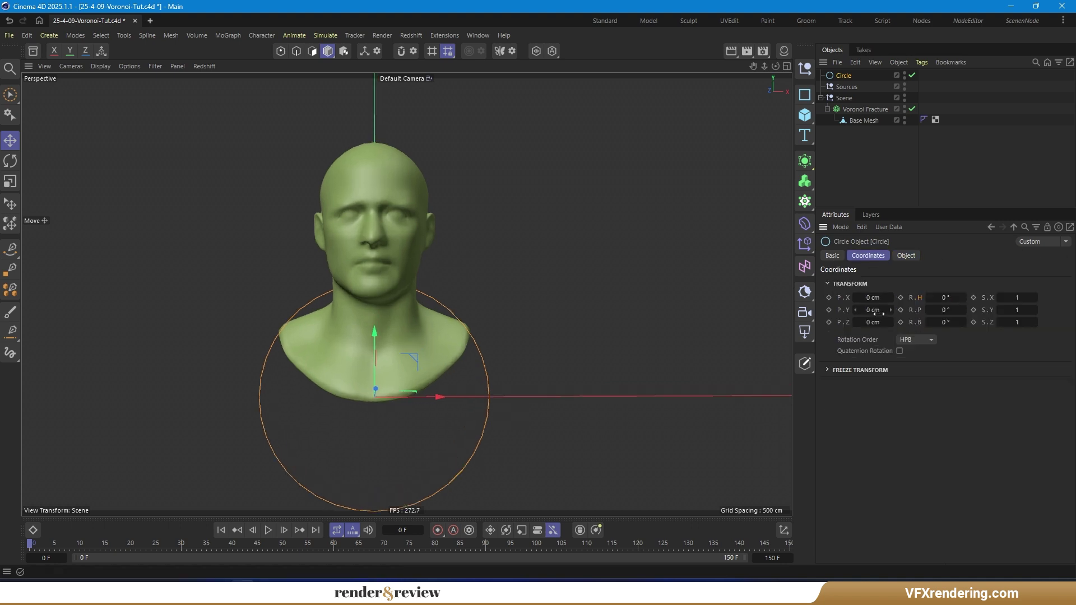
pyautogui.write('55')
pyautogui.press('Return')
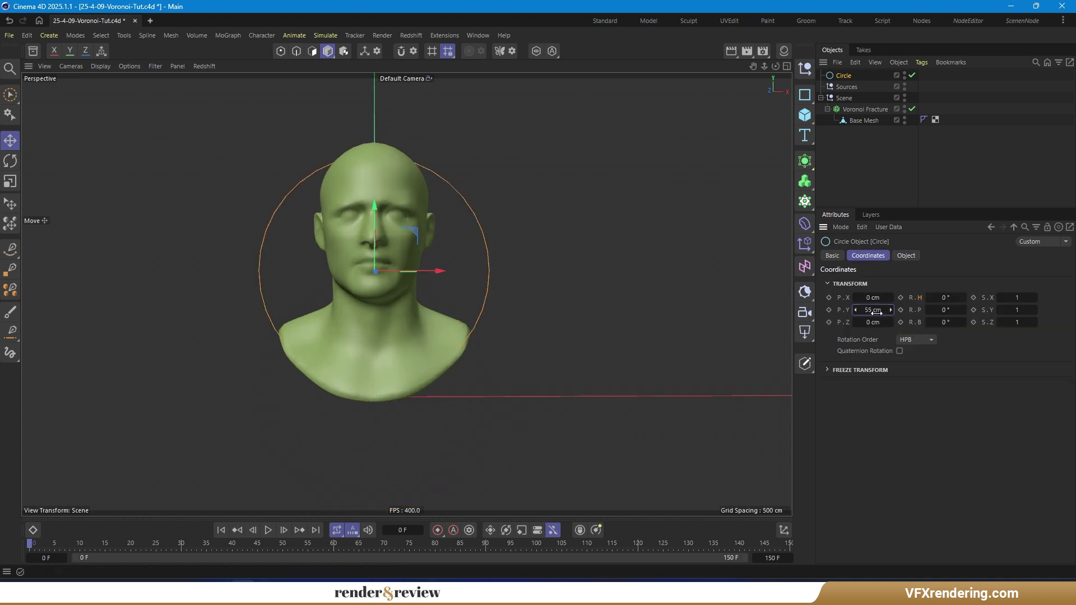
pyautogui.scroll(3, 351, 176)
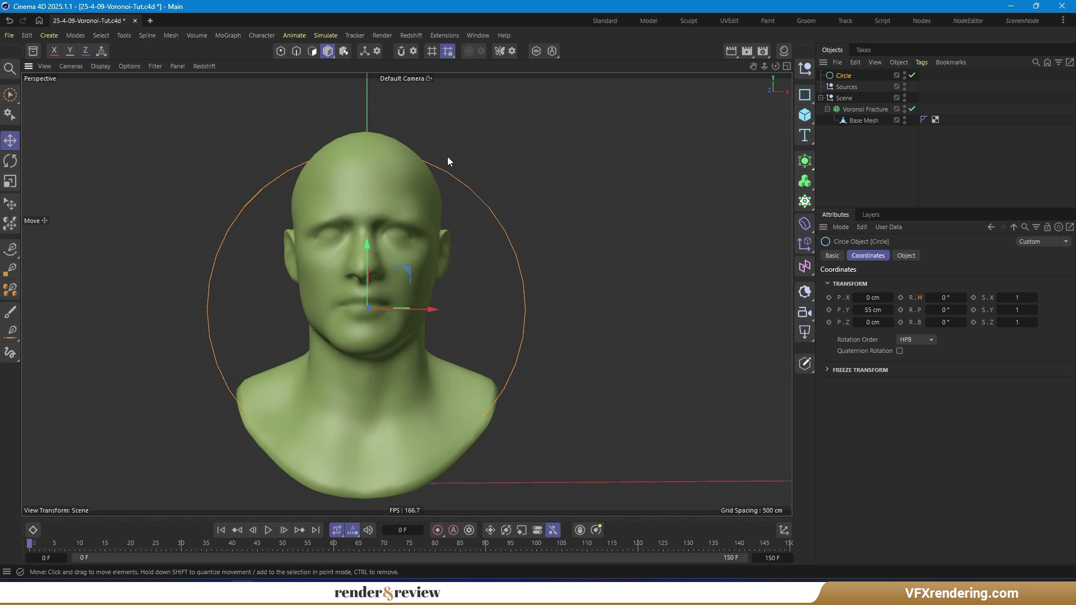
pyautogui.click(906, 256)
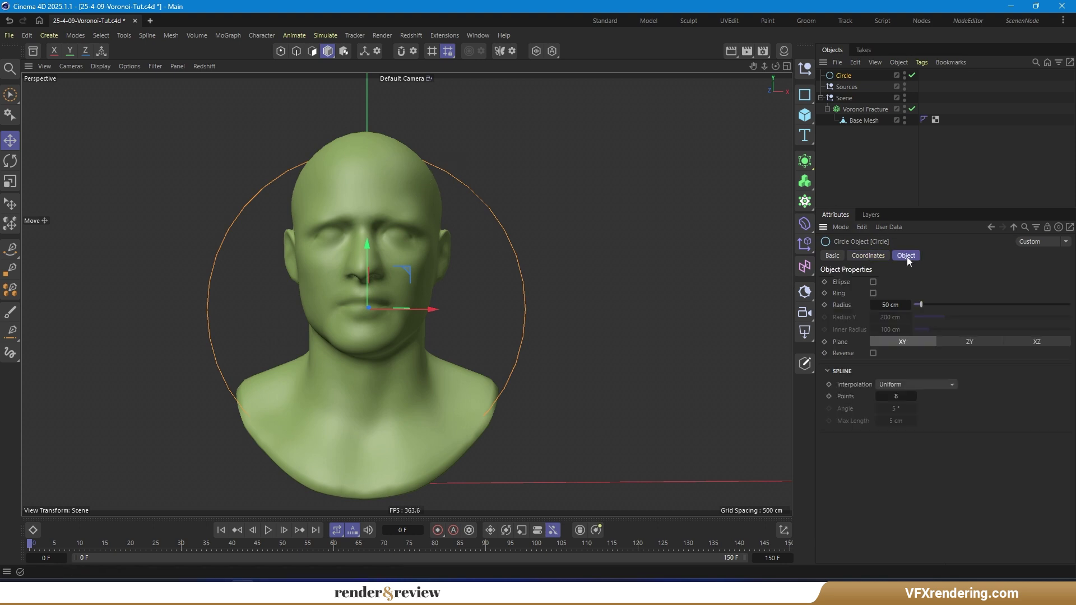
pyautogui.click(895, 397)
pyautogui.click(843, 76)
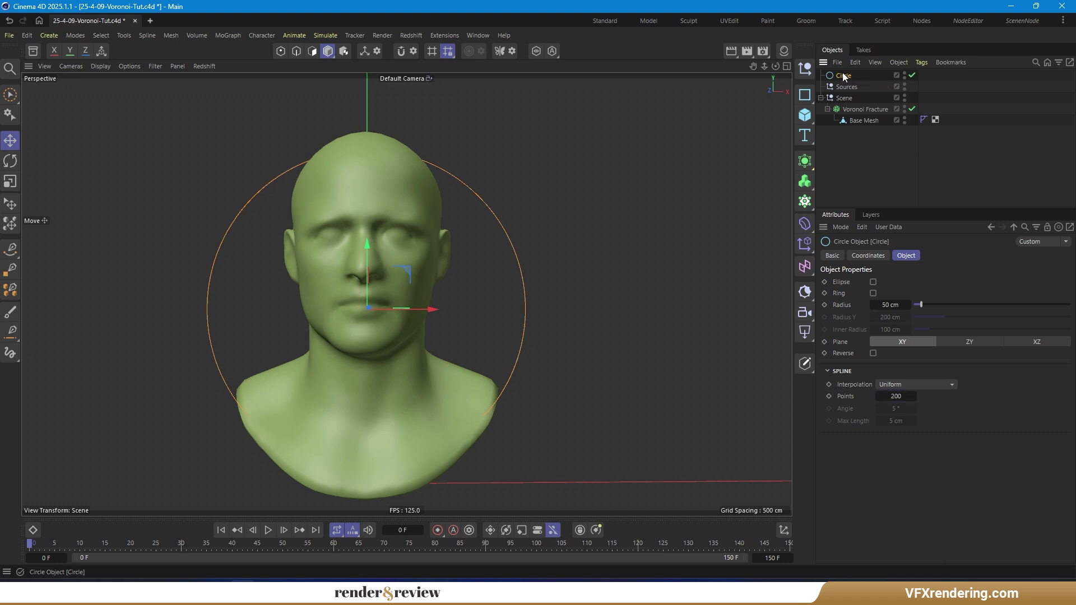
pyautogui.moveTo(844, 77); pyautogui.dragTo(852, 90)
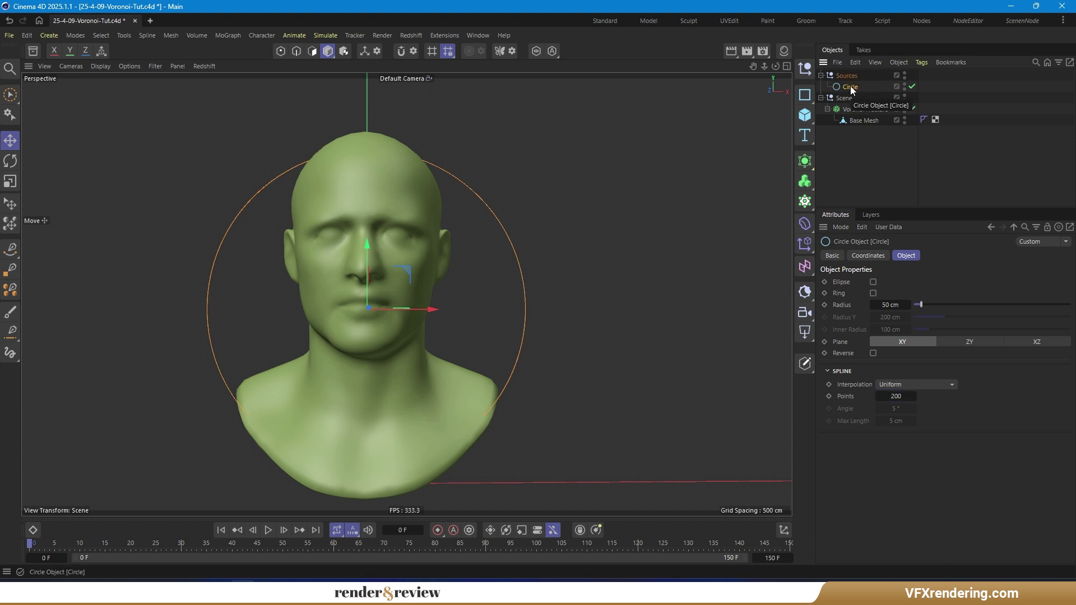
# - Add a Displacer under the Circle using a Noise shader
pyautogui.click(804, 224)
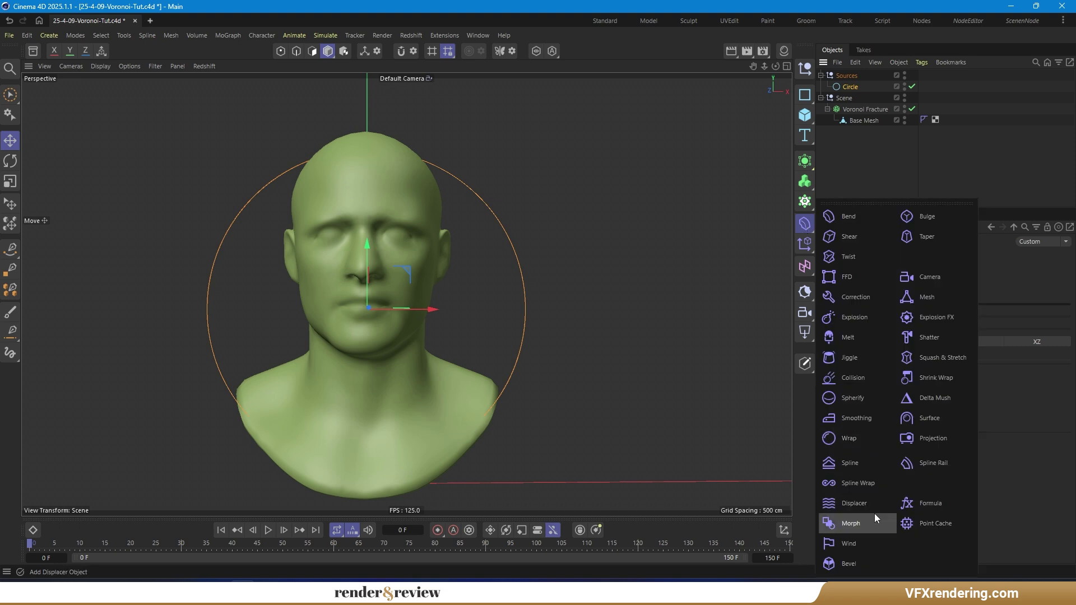
pyautogui.keyDown('alt'); pyautogui.click(854, 503); pyautogui.keyUp('alt')
pyautogui.moveTo(854, 95)
pyautogui.mouseDown()
pyautogui.moveTo(857, 78)
pyautogui.moveTo(852, 86)
pyautogui.mouseUp()
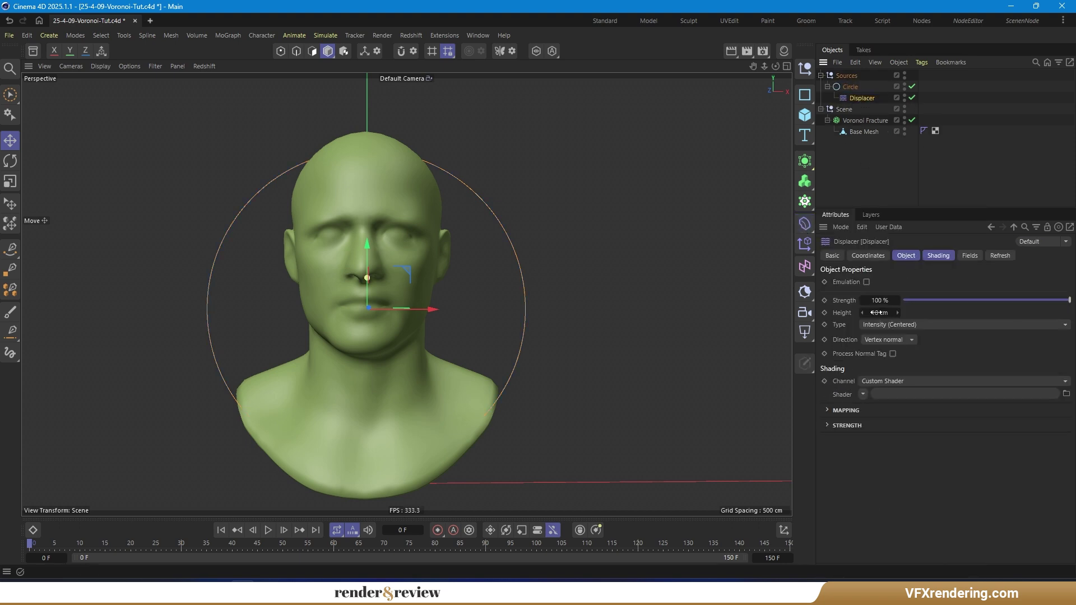
pyautogui.click(934, 257)
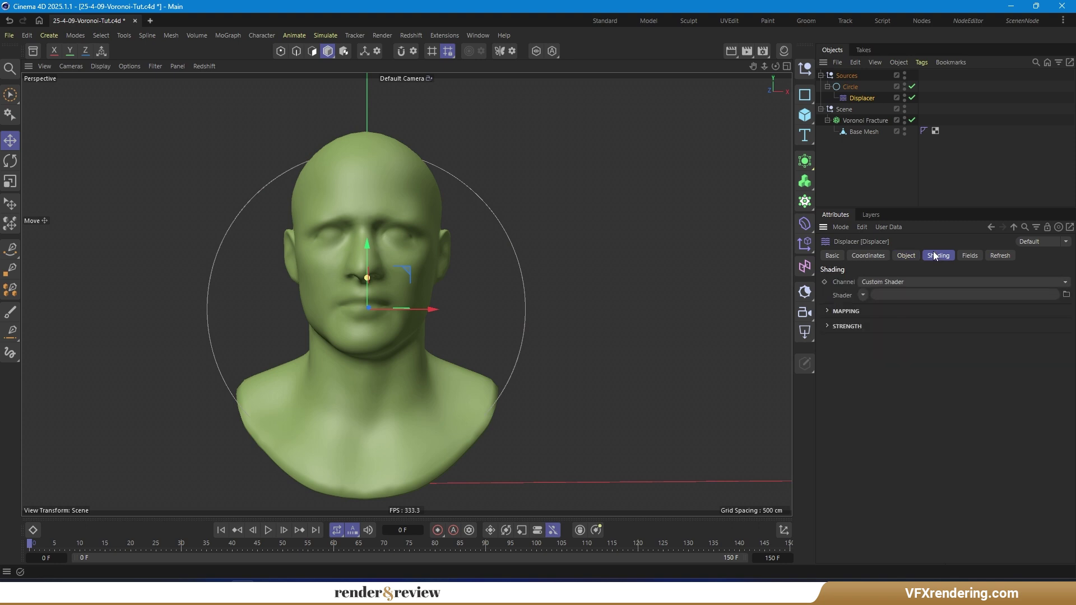
pyautogui.click(865, 295)
pyautogui.click(901, 123)
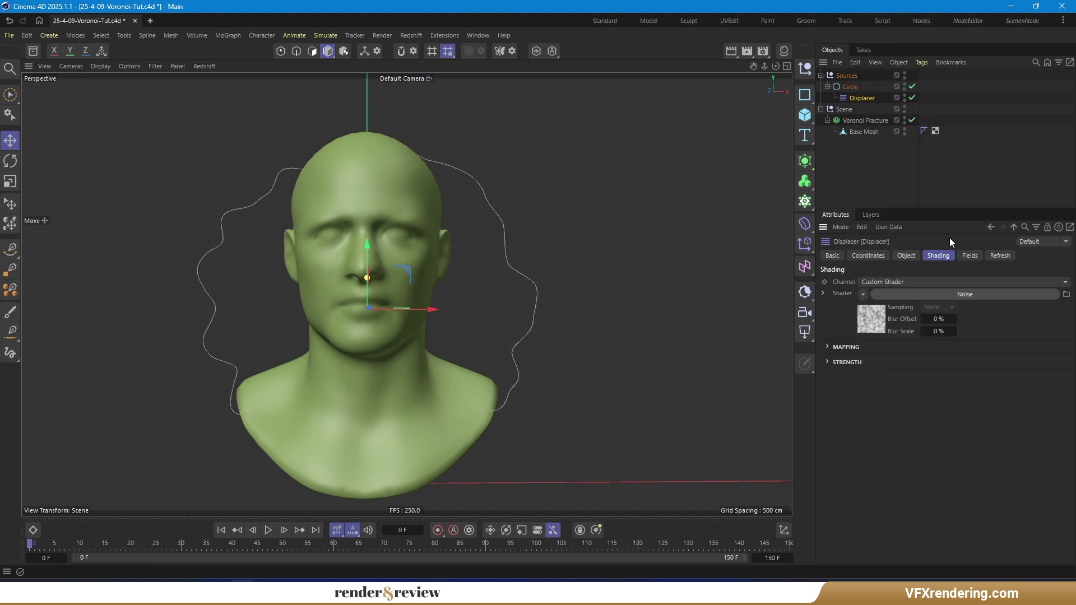
# - Set the Noise animation speed to 1 and preview the circle's wobble
pyautogui.click(871, 328)
pyautogui.click(912, 449)
pyautogui.write('1')
pyautogui.press('Tab')
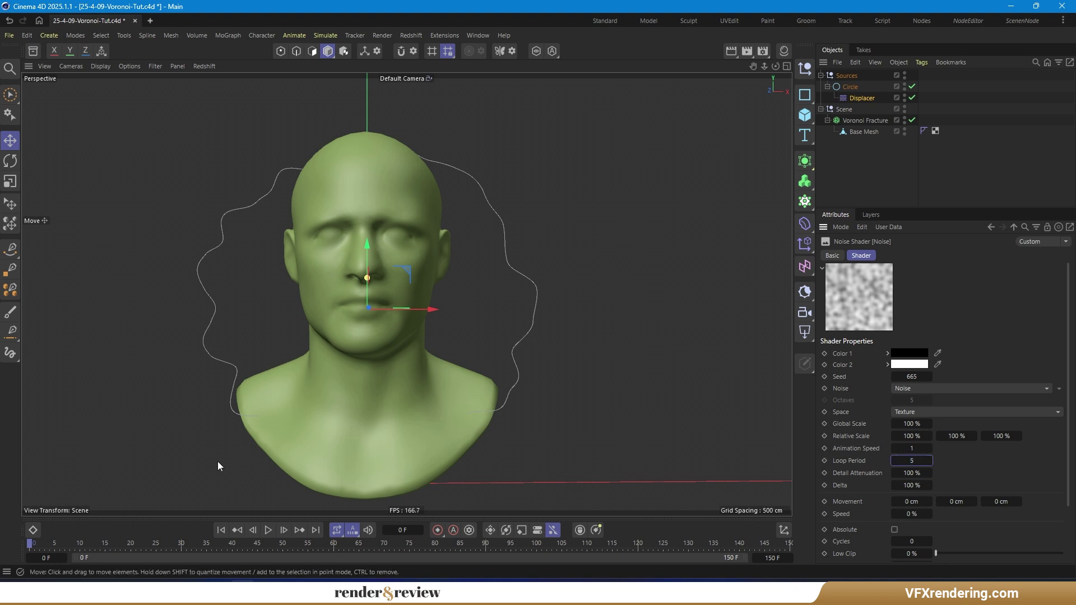
pyautogui.click(268, 530)
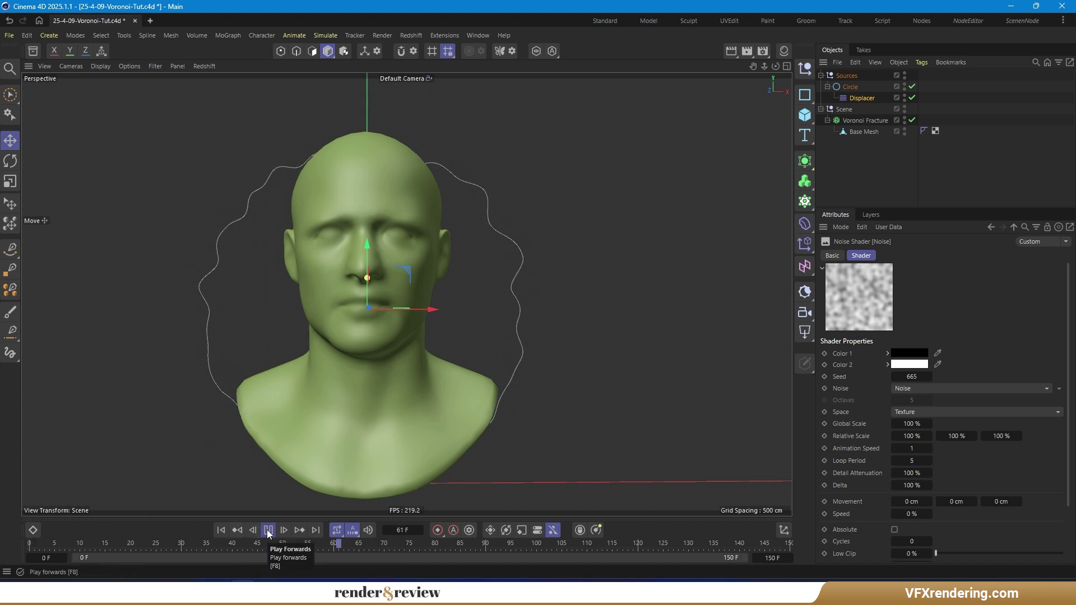
pyautogui.click(268, 531)
pyautogui.click(221, 531)
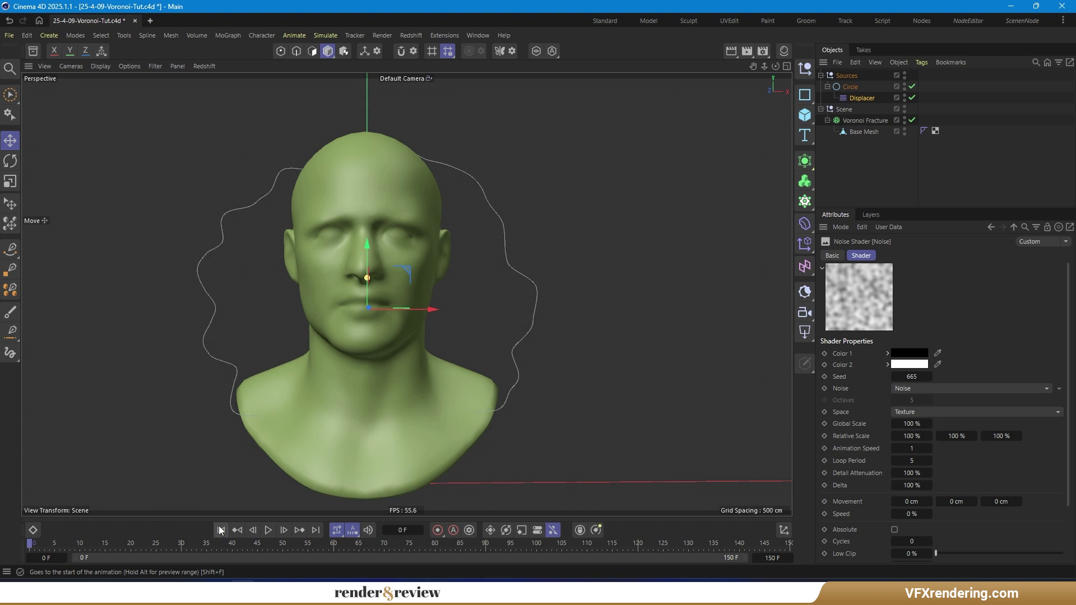
pyautogui.click(855, 172)
# - Add a Matrix under Sources with a 1 cm draw size
pyautogui.click(807, 203)
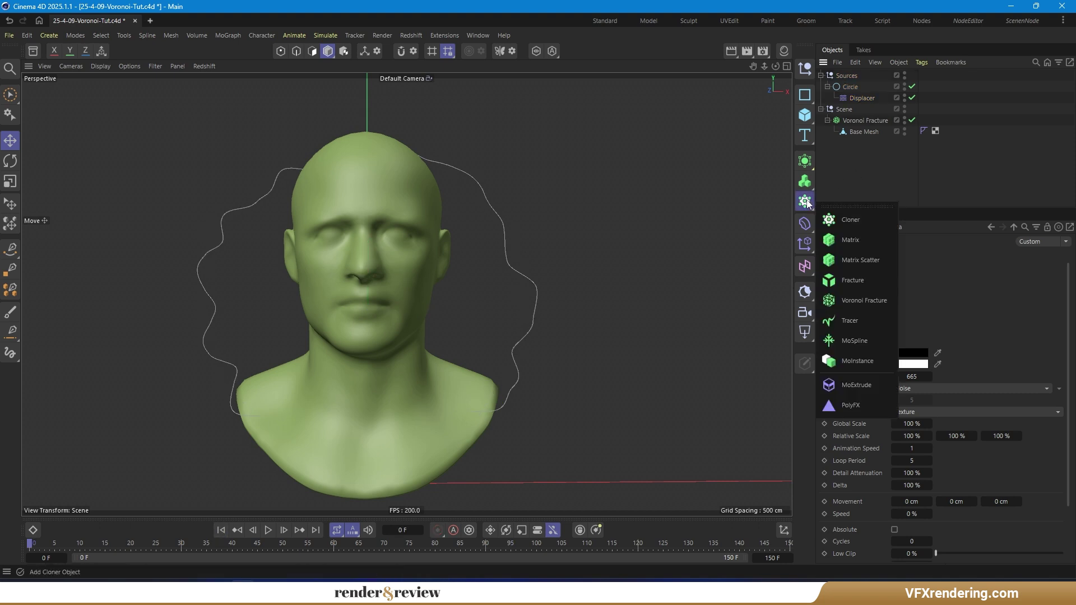
pyautogui.click(845, 239)
pyautogui.moveTo(852, 95); pyautogui.dragTo(851, 94)
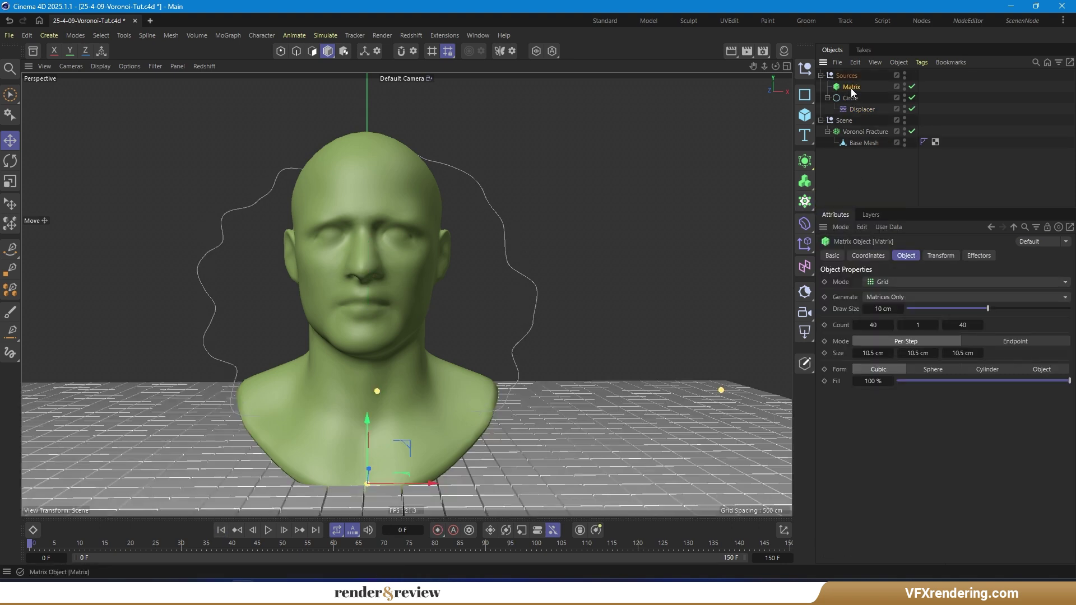
pyautogui.click(880, 309)
pyautogui.write('1')
pyautogui.press('Return')
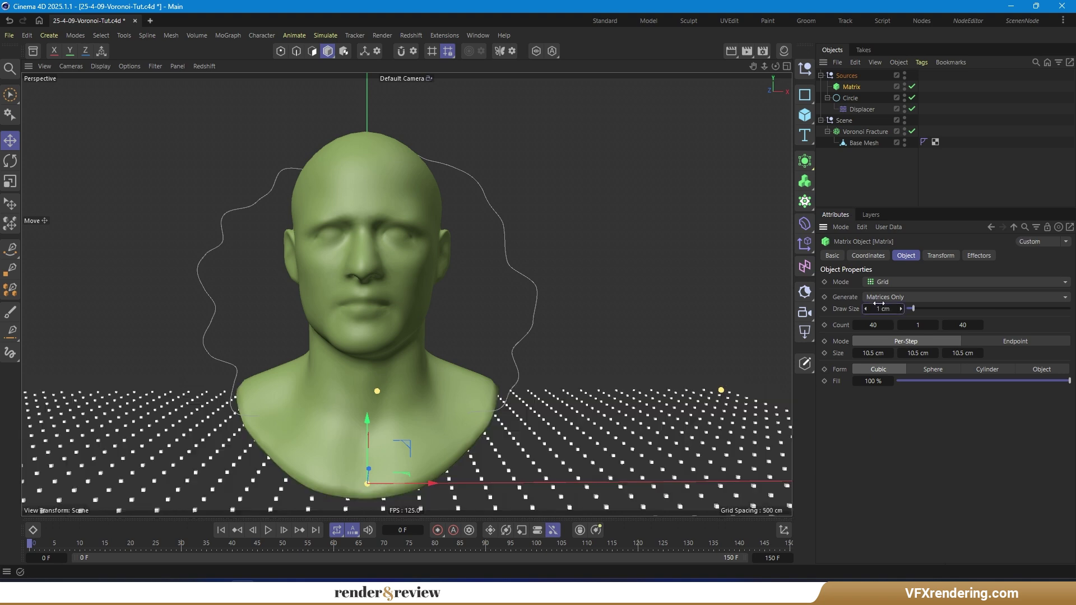
# - Put the Matrix in Object mode on the Circle, with Smooth Rotation and 5% rate, then preview
pyautogui.click(896, 281)
pyautogui.click(899, 295)
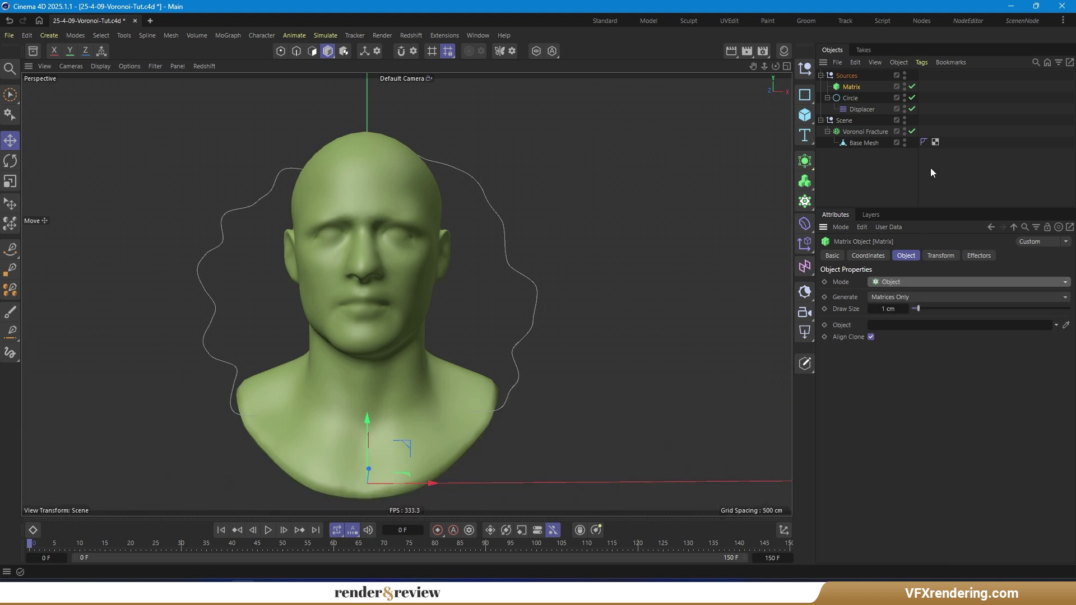
pyautogui.moveTo(872, 99); pyautogui.dragTo(891, 325)
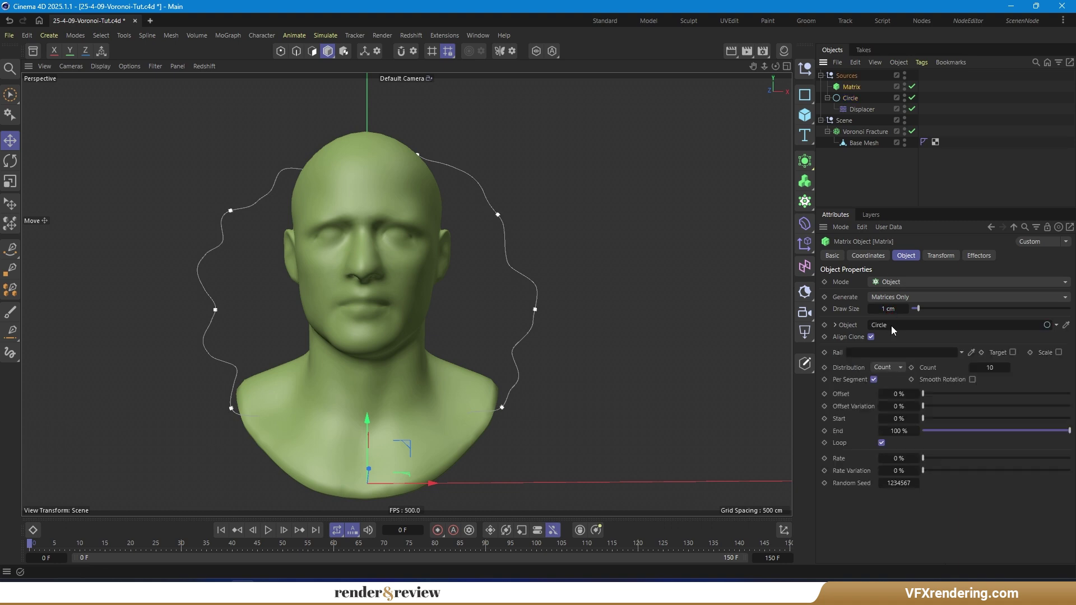
pyautogui.click(973, 380)
pyautogui.write('5')
pyautogui.press('Return')
pyautogui.click(269, 530)
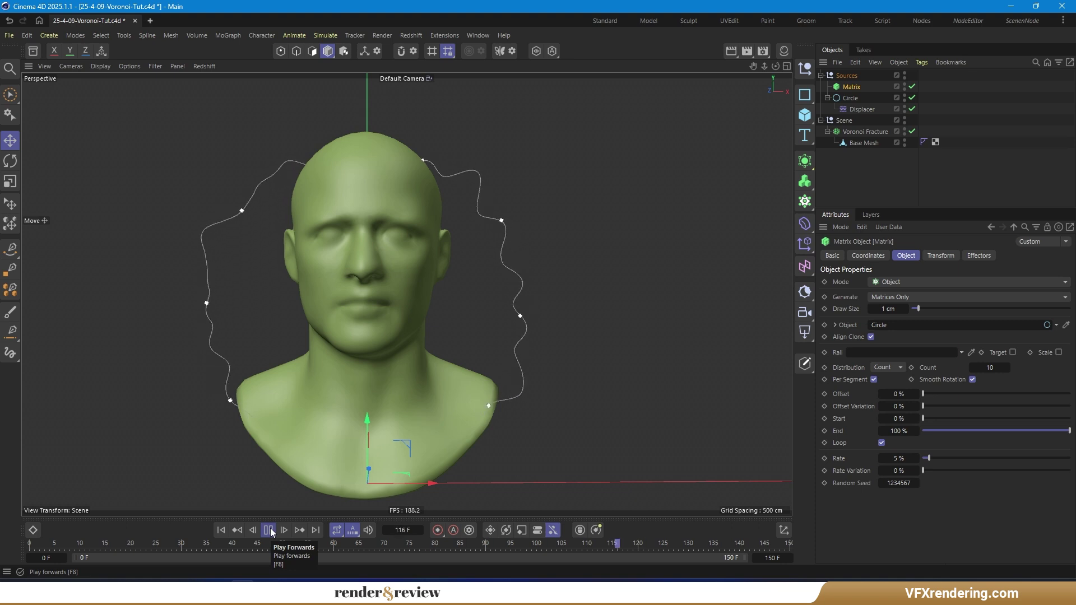
pyautogui.click(220, 530)
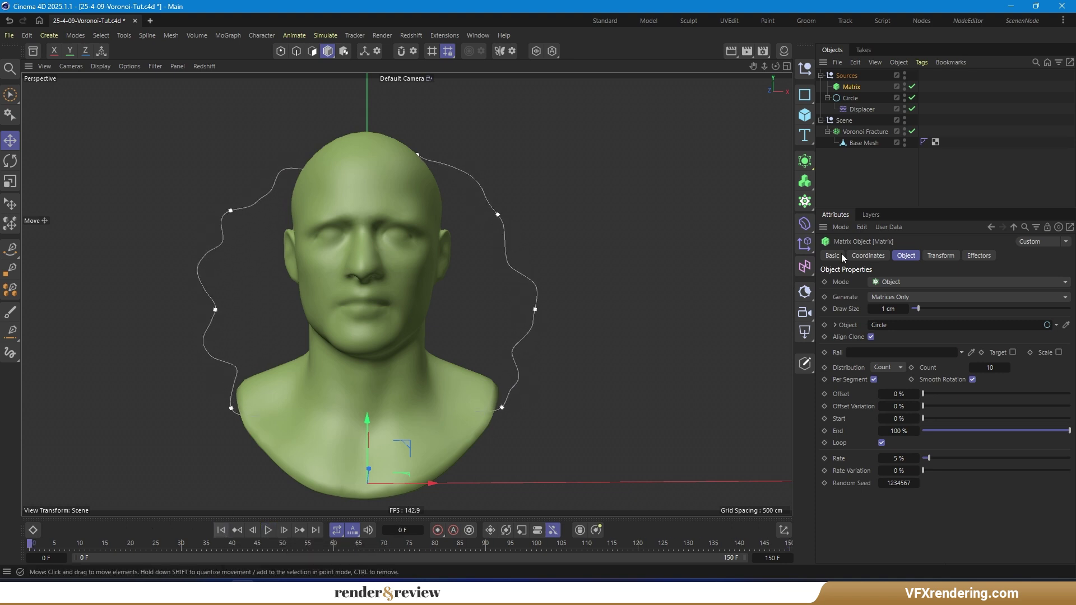
# - Add the Matrix as a fracture source, hide the Circle, and preview the fracture animation
pyautogui.click(865, 132)
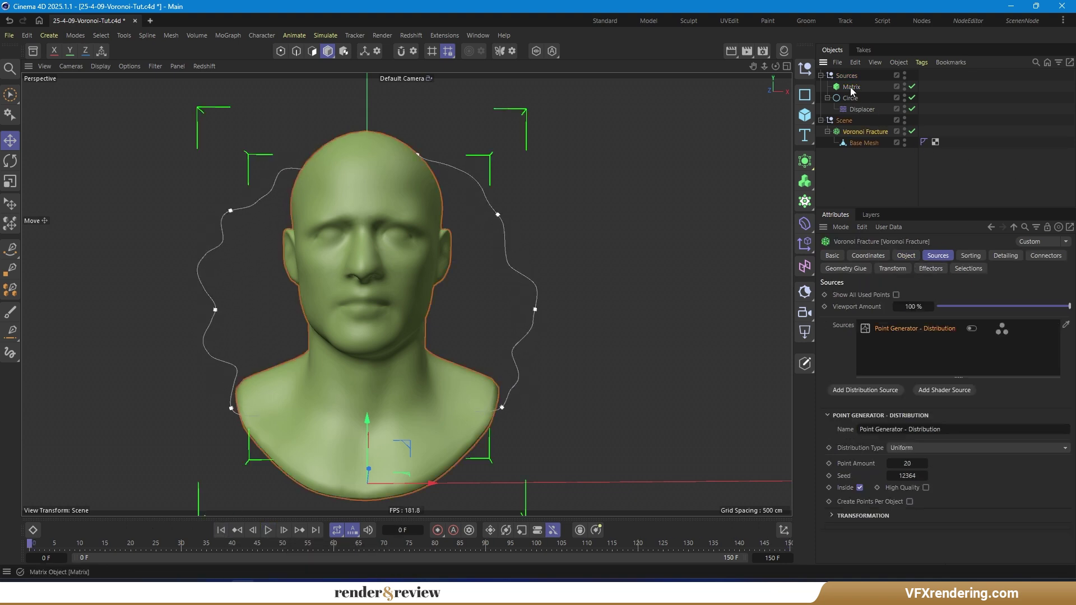
pyautogui.moveTo(851, 87); pyautogui.dragTo(887, 341)
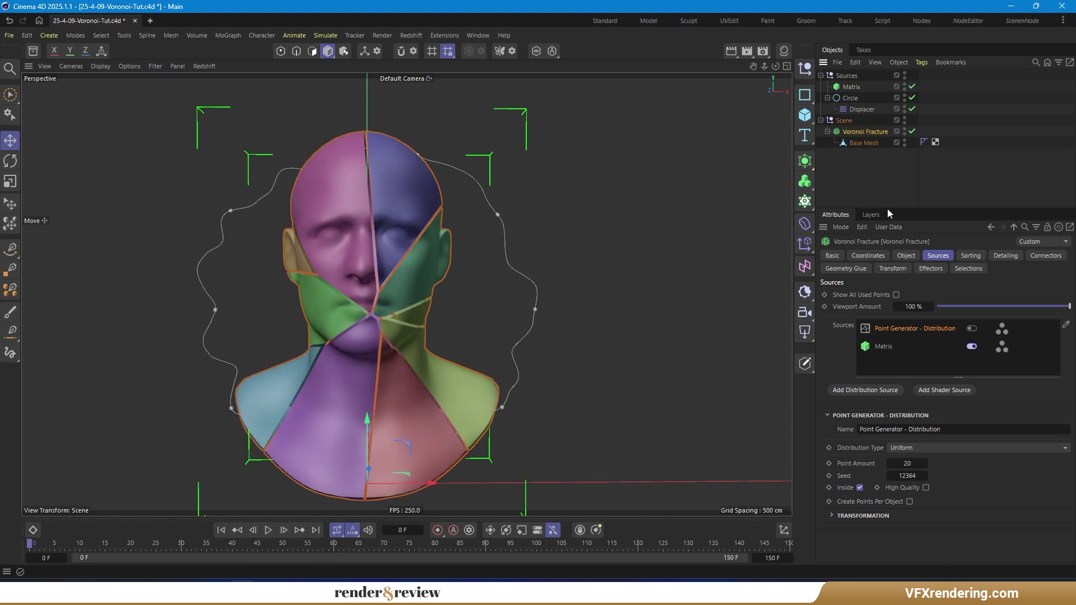
pyautogui.click(904, 96)
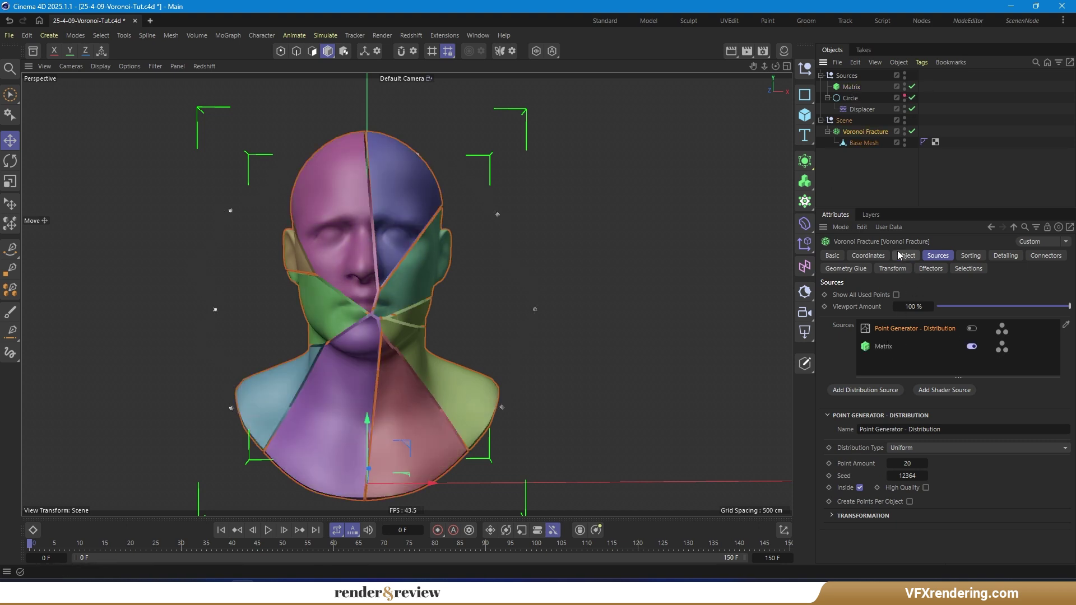
pyautogui.click(907, 190)
pyautogui.click(267, 530)
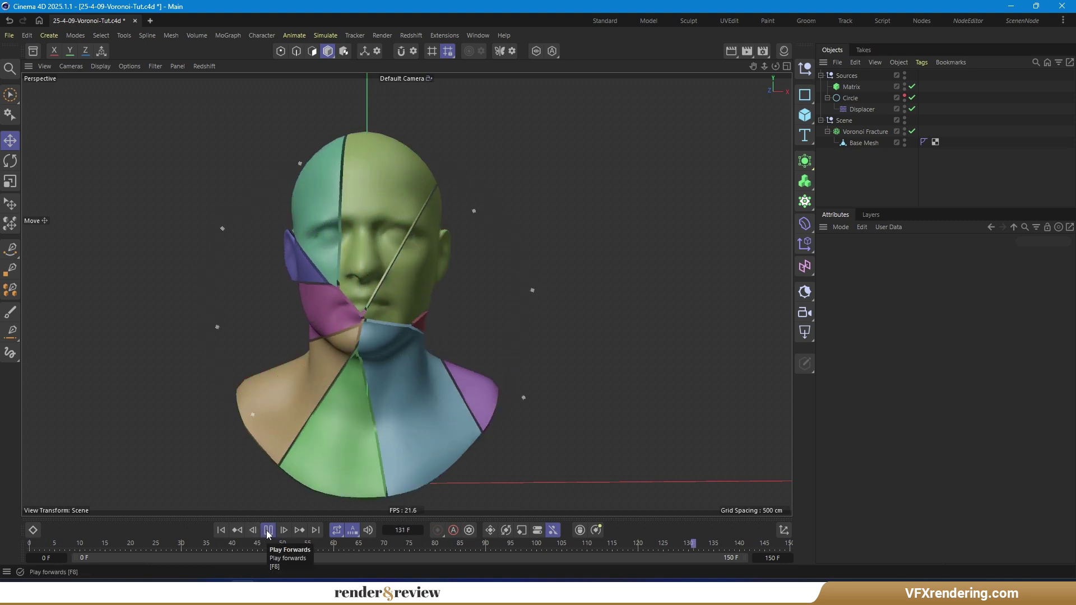
pyautogui.click(220, 530)
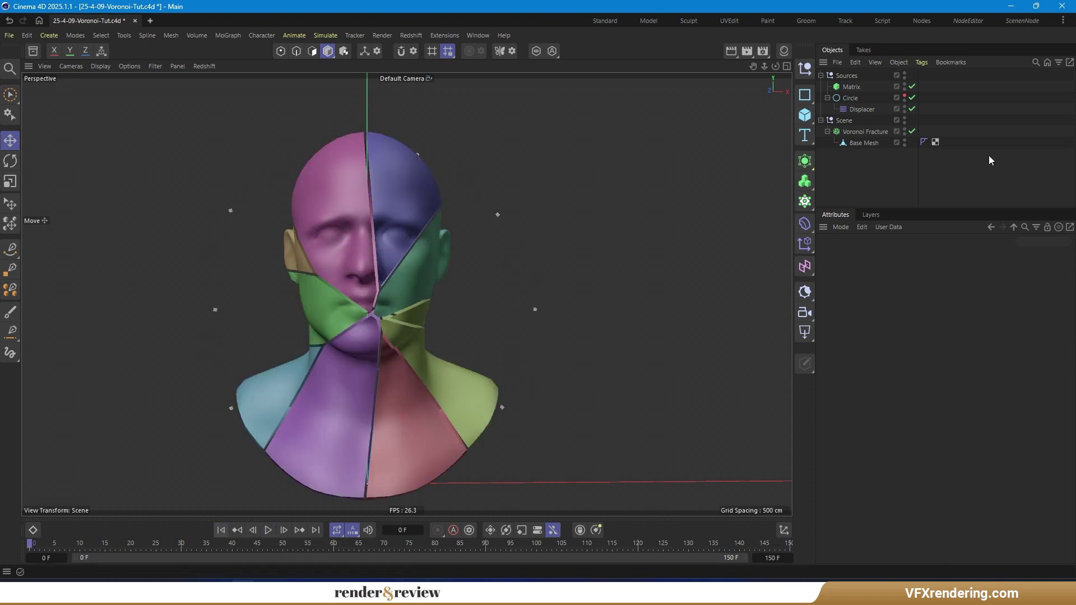
# - Add a Flower spline with 0 inner radius and 40 cm outer radius
pyautogui.click(804, 94)
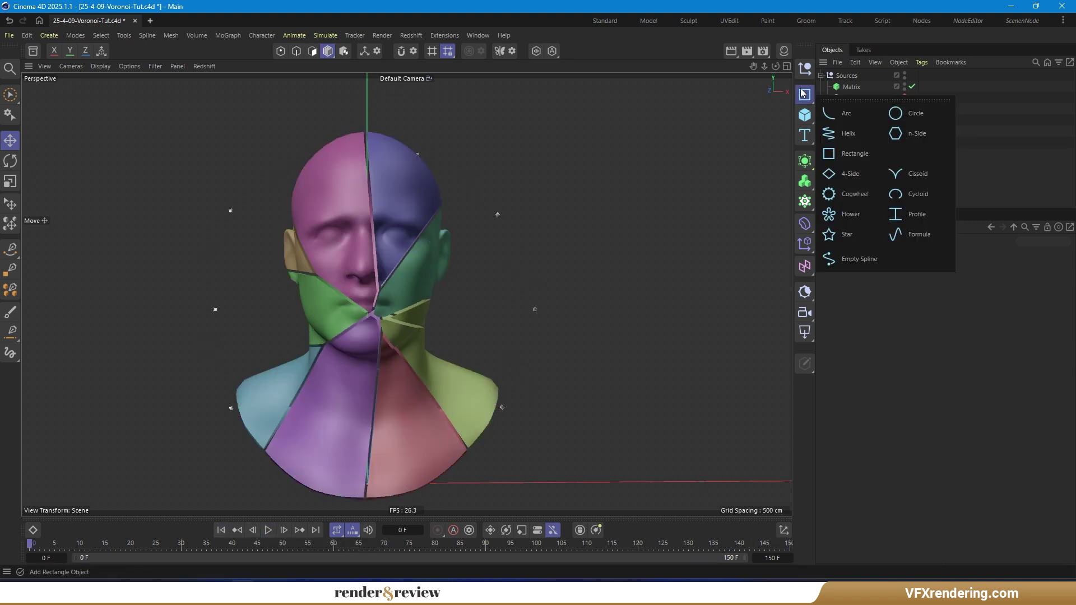
pyautogui.click(857, 218)
pyautogui.doubleClick(891, 282)
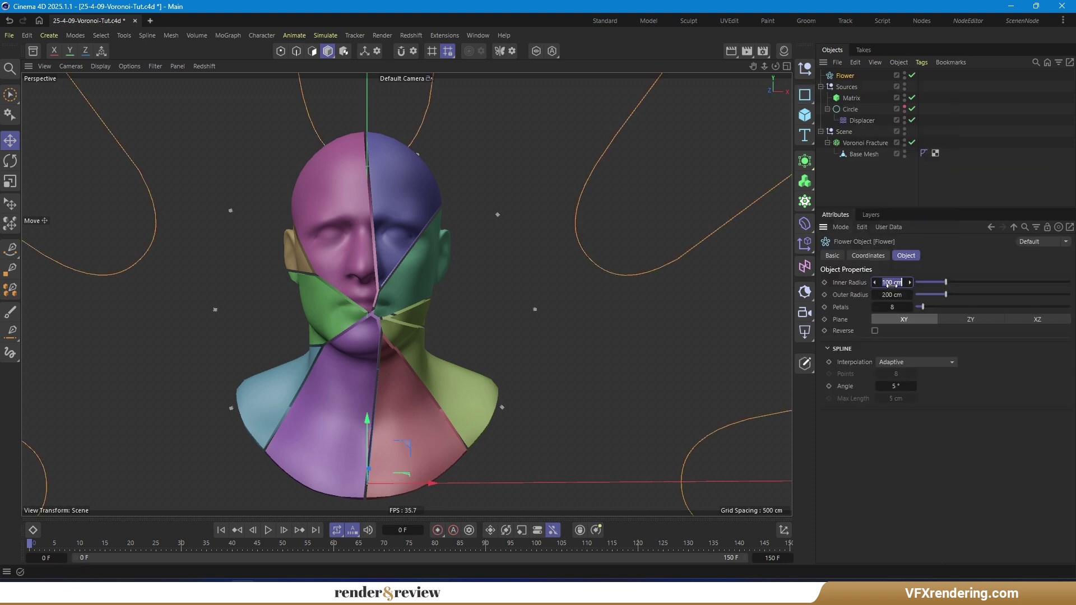
pyautogui.write('0')
pyautogui.doubleClick(893, 295)
pyautogui.write('40')
pyautogui.press('Return')
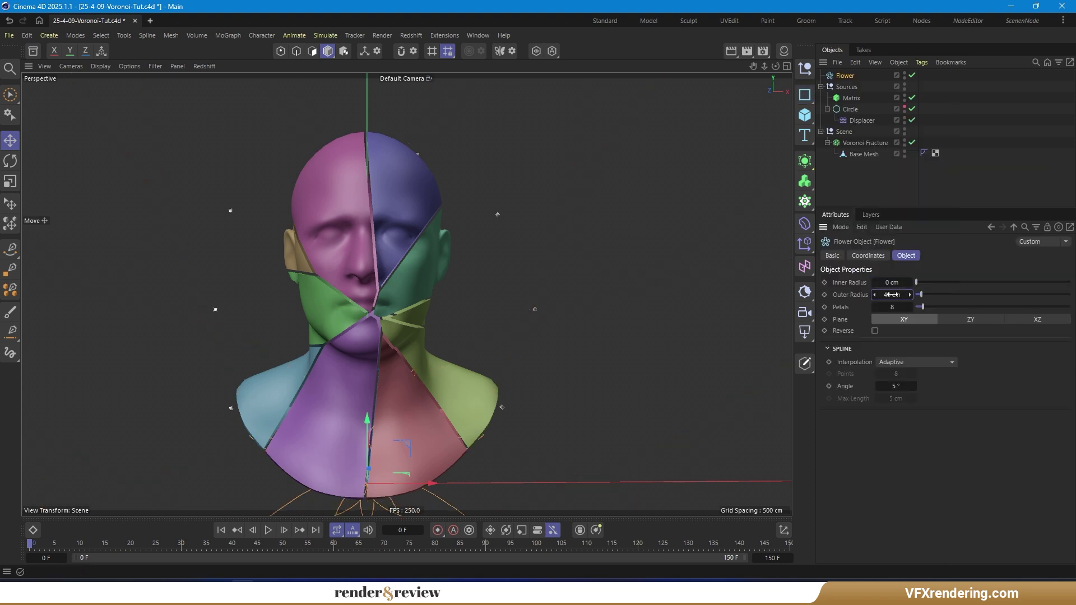
# - Raise the flower to 55 cm, lay it in the XZ plane, and widen its inner radius to 15 cm
pyautogui.click(868, 256)
pyautogui.doubleClick(871, 310)
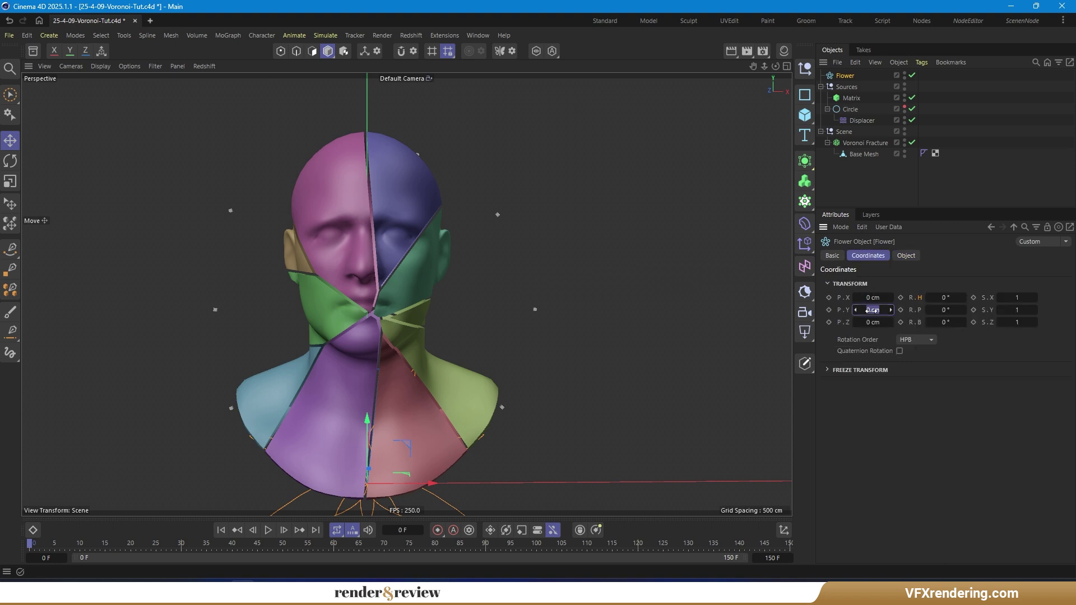
pyautogui.write('55')
pyautogui.press('Return')
pyautogui.click(906, 255)
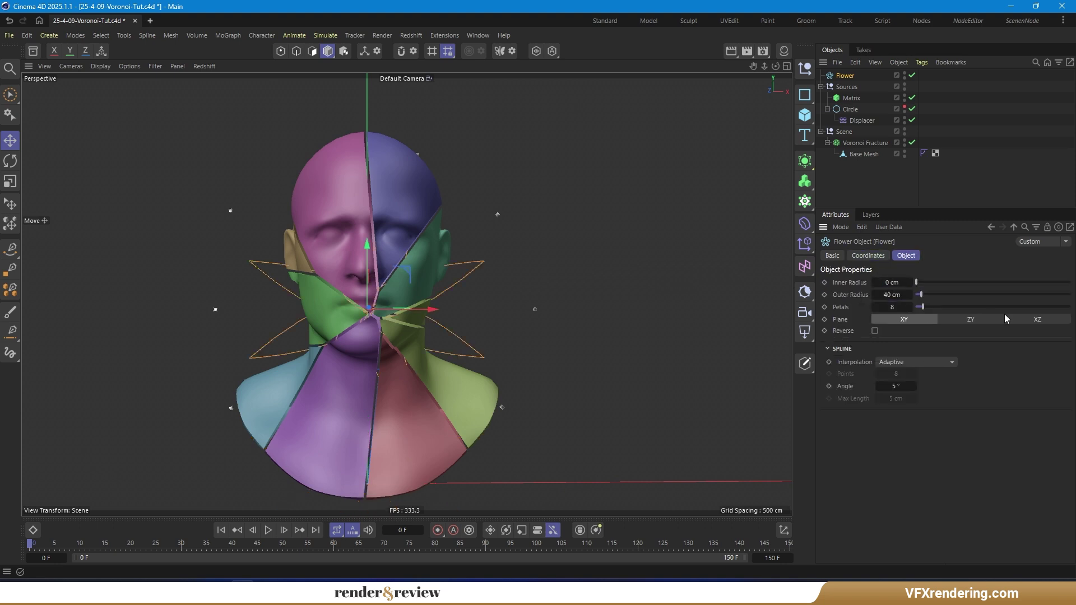
pyautogui.click(1034, 321)
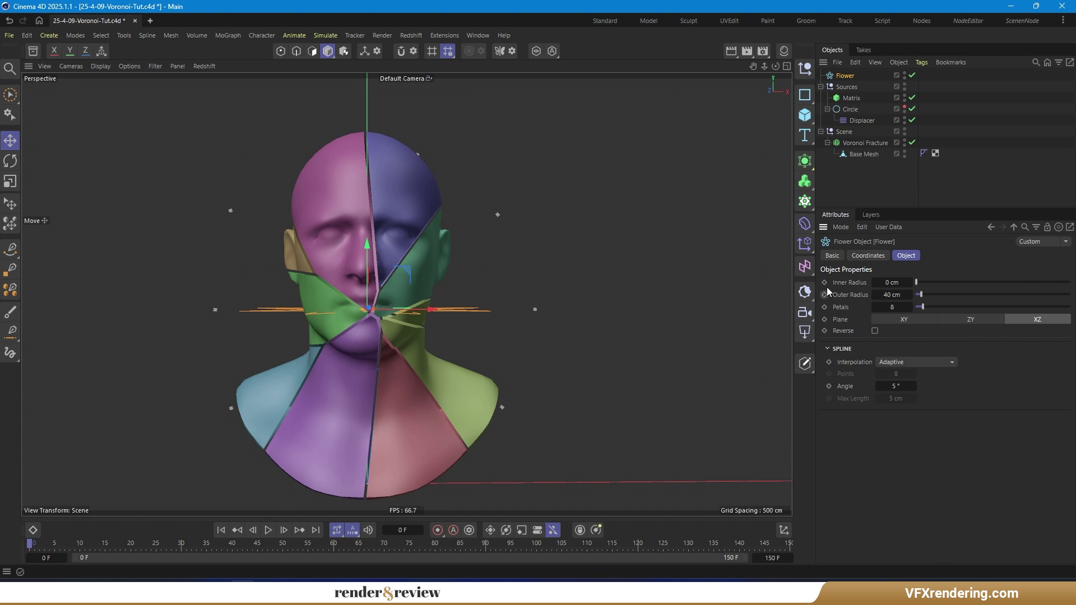
pyautogui.moveTo(896, 283); pyautogui.dragTo(896, 283)
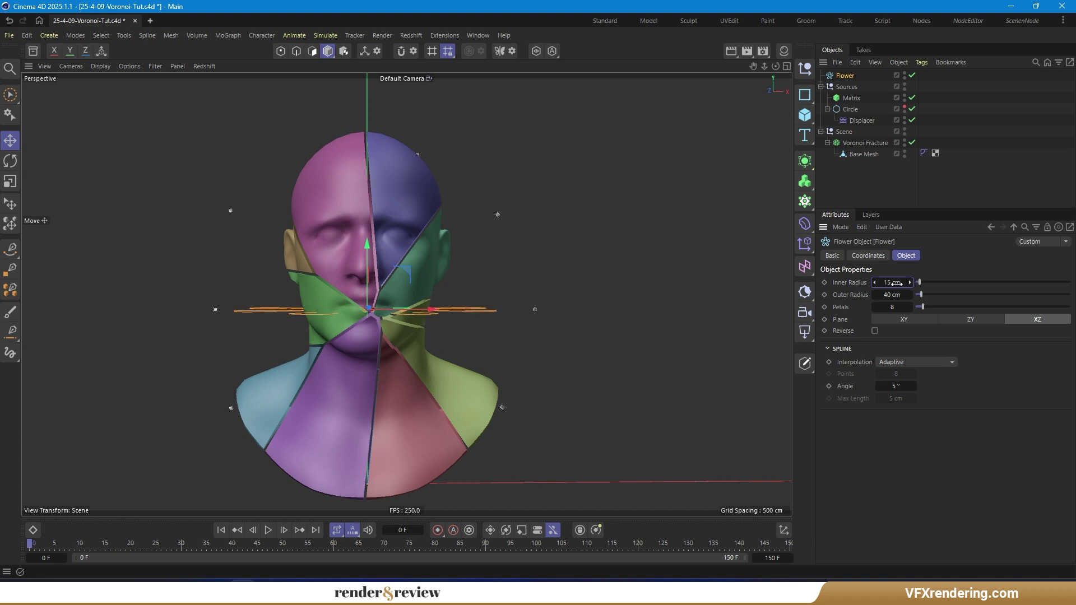
pyautogui.click(874, 144)
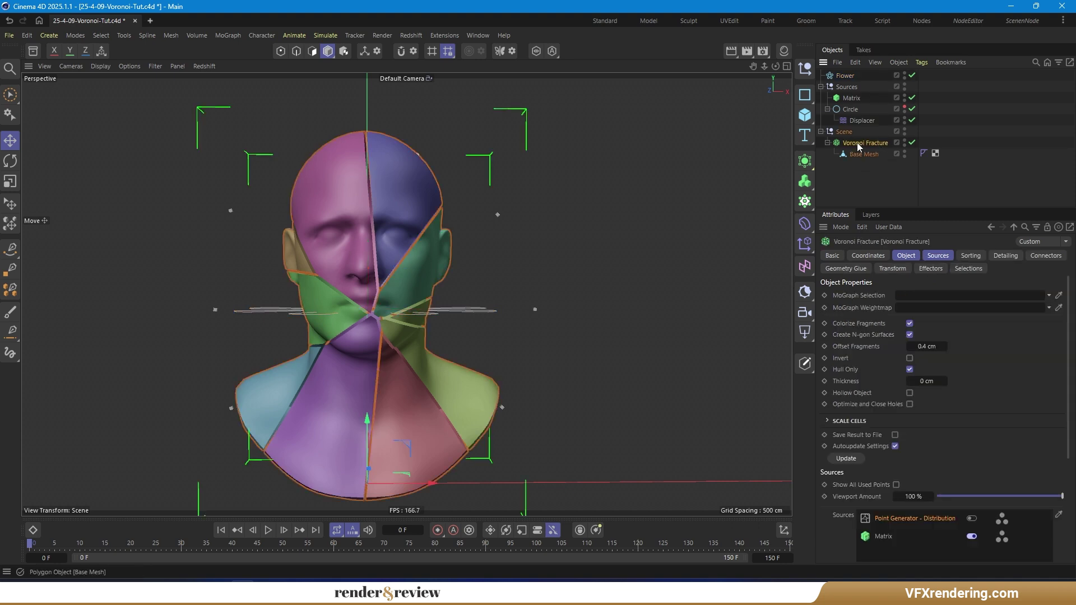
# - Add the Flower as a Voronoi source under the Sources null and keyframe its inner radius at 0 cm
pyautogui.moveTo(847, 76); pyautogui.dragTo(895, 547)
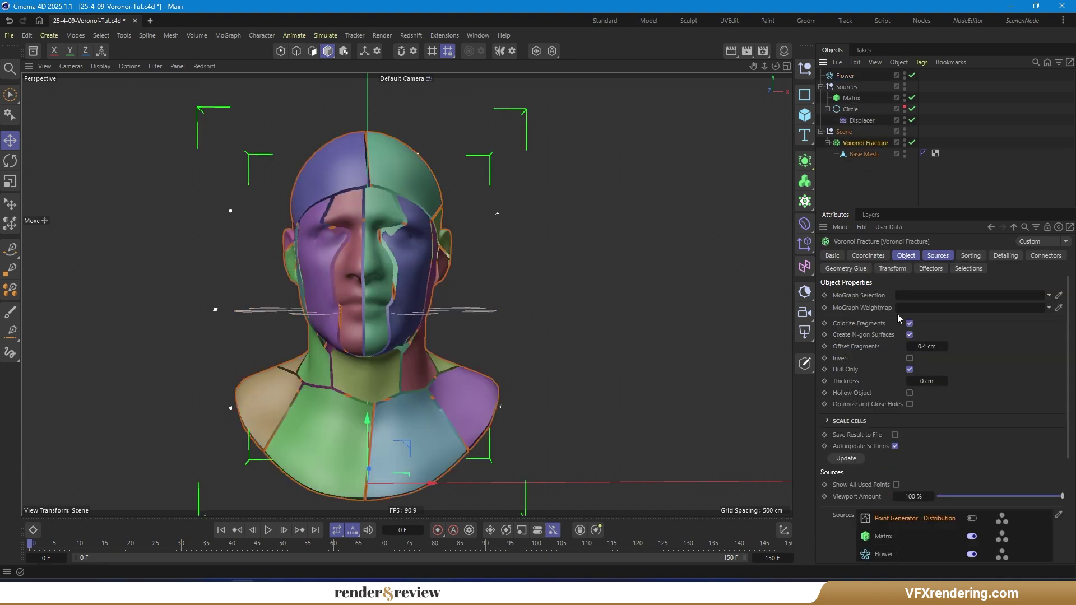
pyautogui.moveTo(846, 79); pyautogui.dragTo(848, 87)
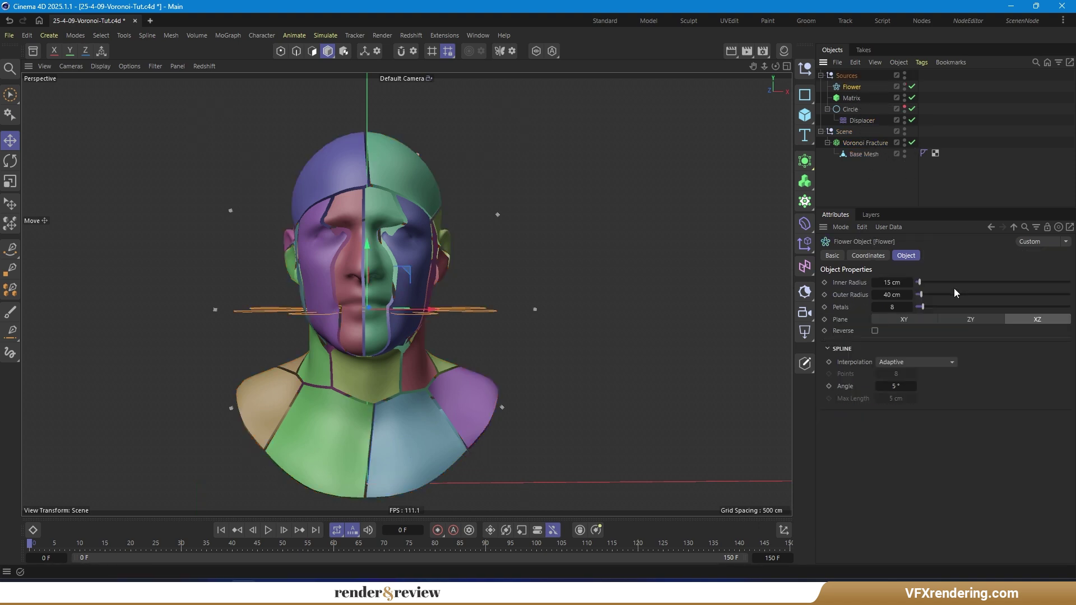
pyautogui.moveTo(920, 288); pyautogui.dragTo(903, 281)
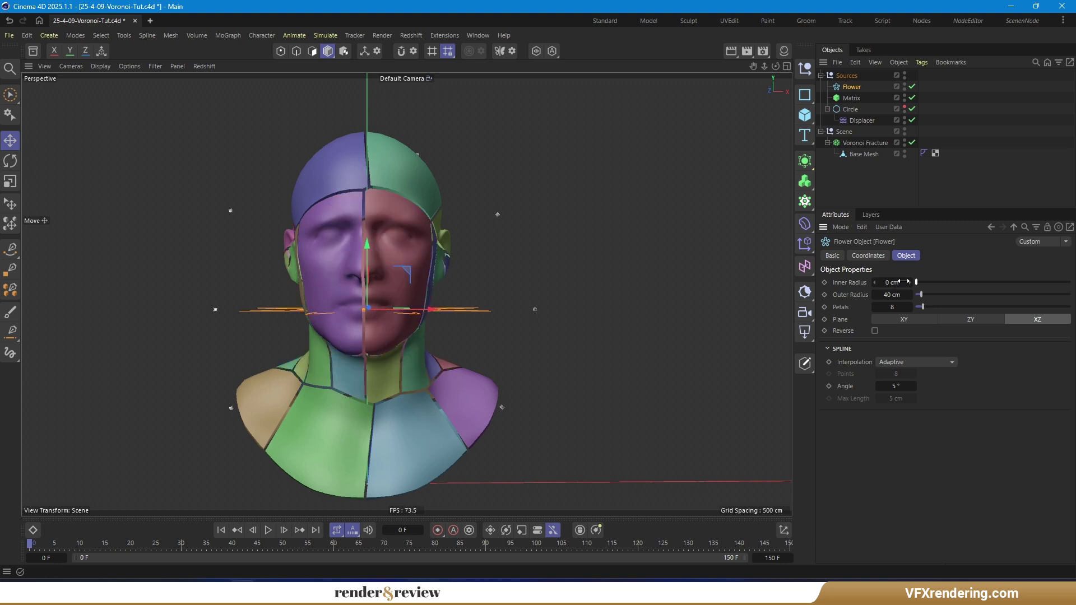
pyautogui.click(824, 282)
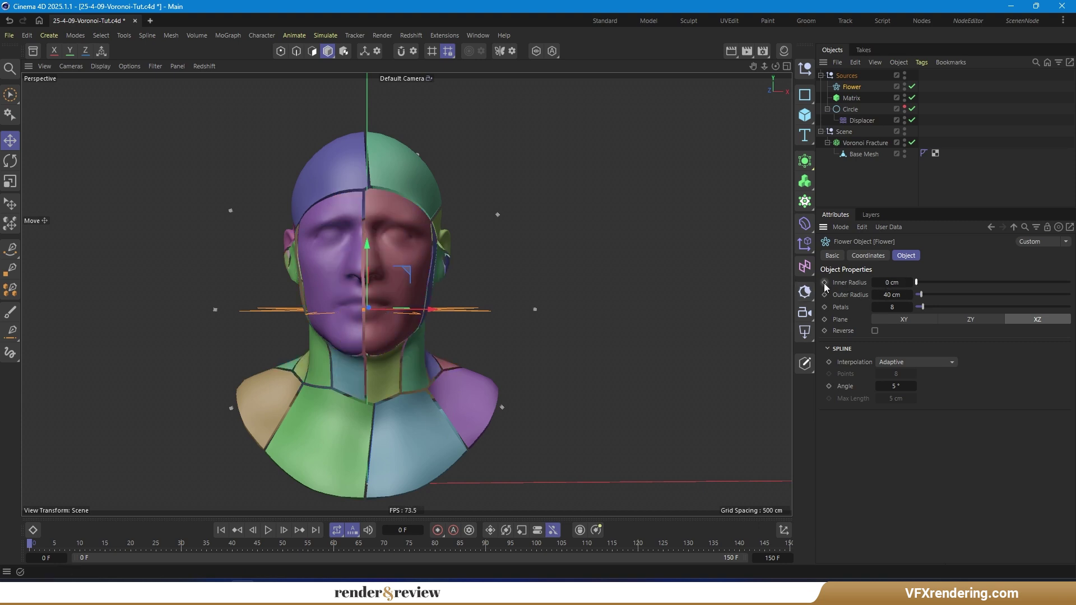
# - Keyframe the Flower's inner radius at 15 cm on frame 150 and preview the growth
pyautogui.click(315, 533)
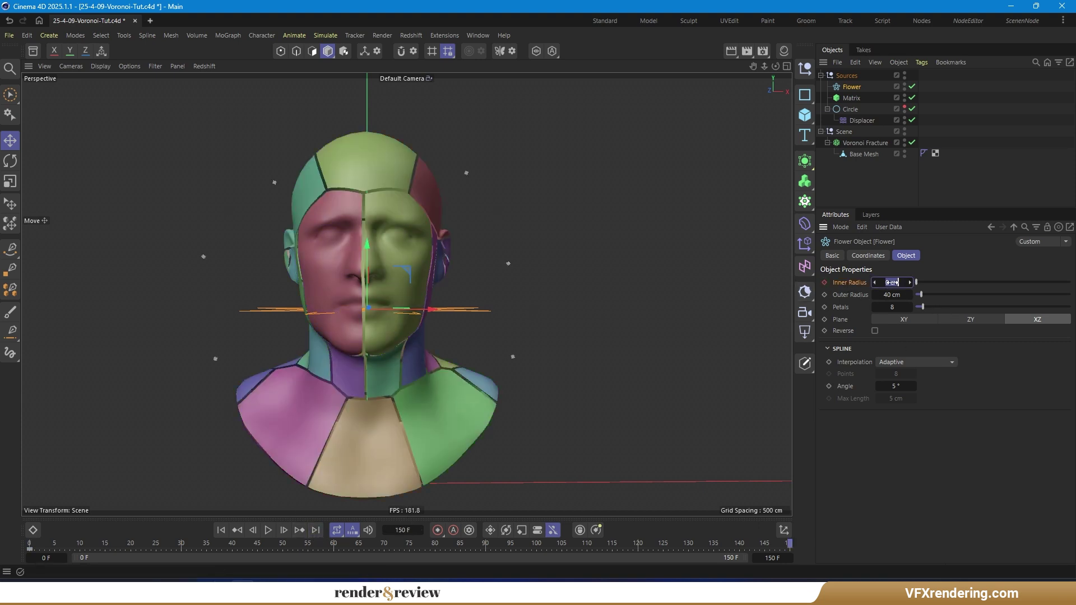
pyautogui.write('15')
pyautogui.click(825, 283)
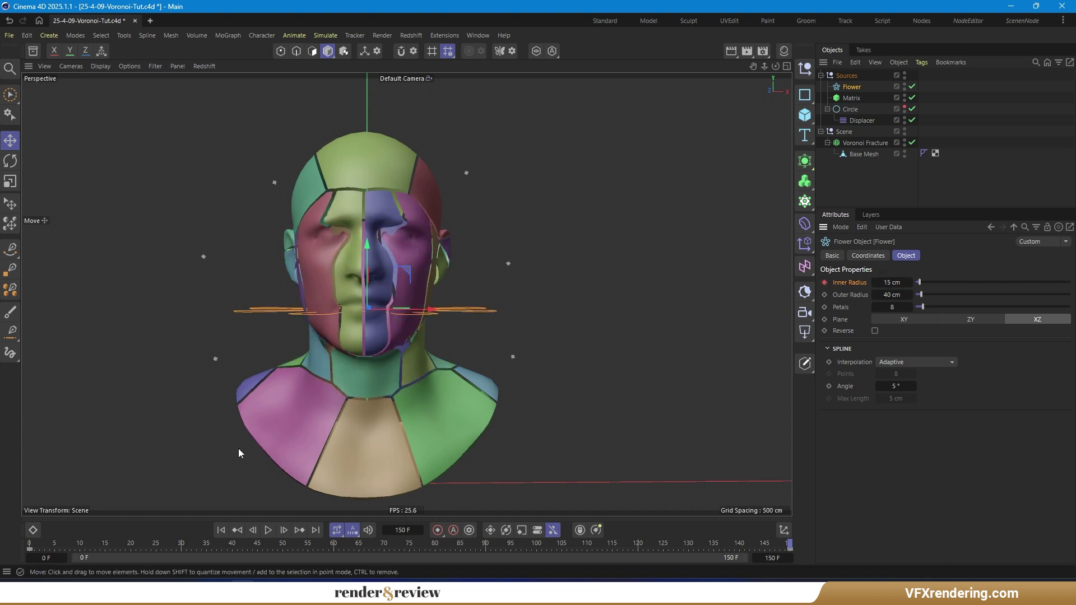
pyautogui.click(221, 530)
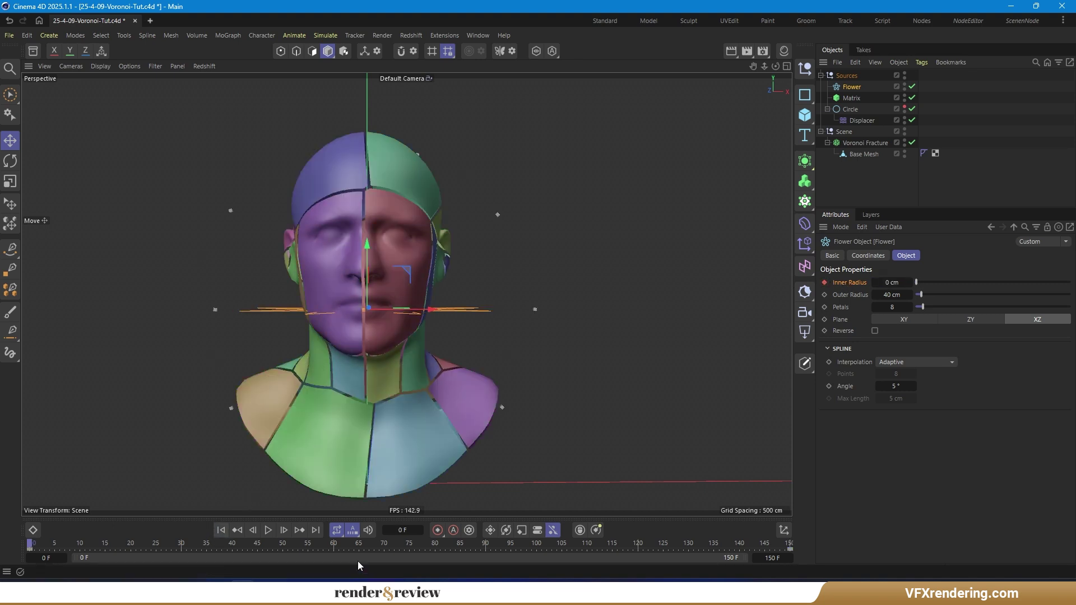
pyautogui.click(269, 530)
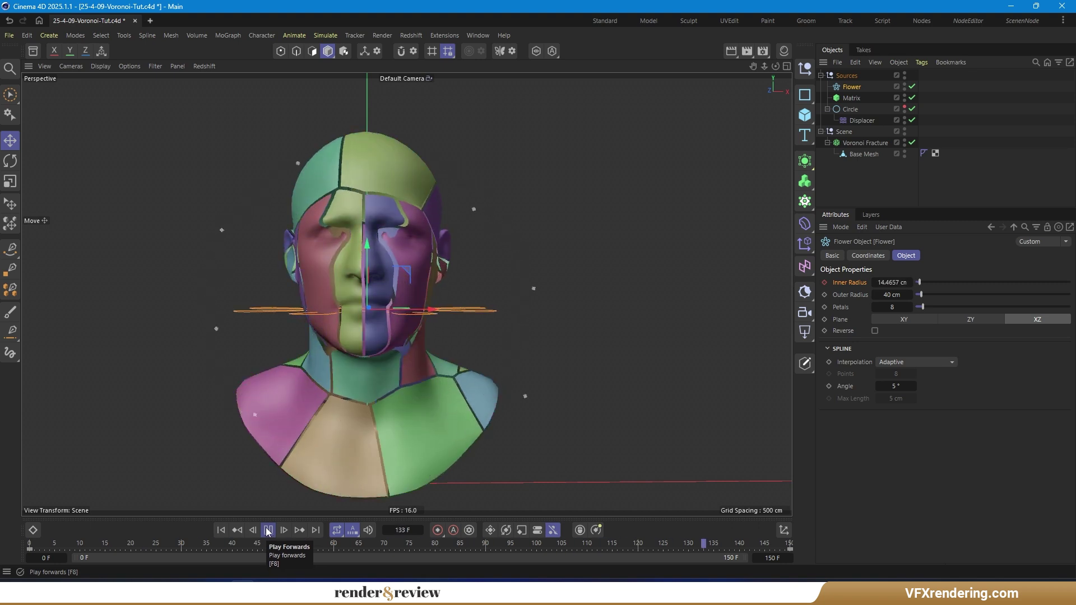
pyautogui.click(220, 530)
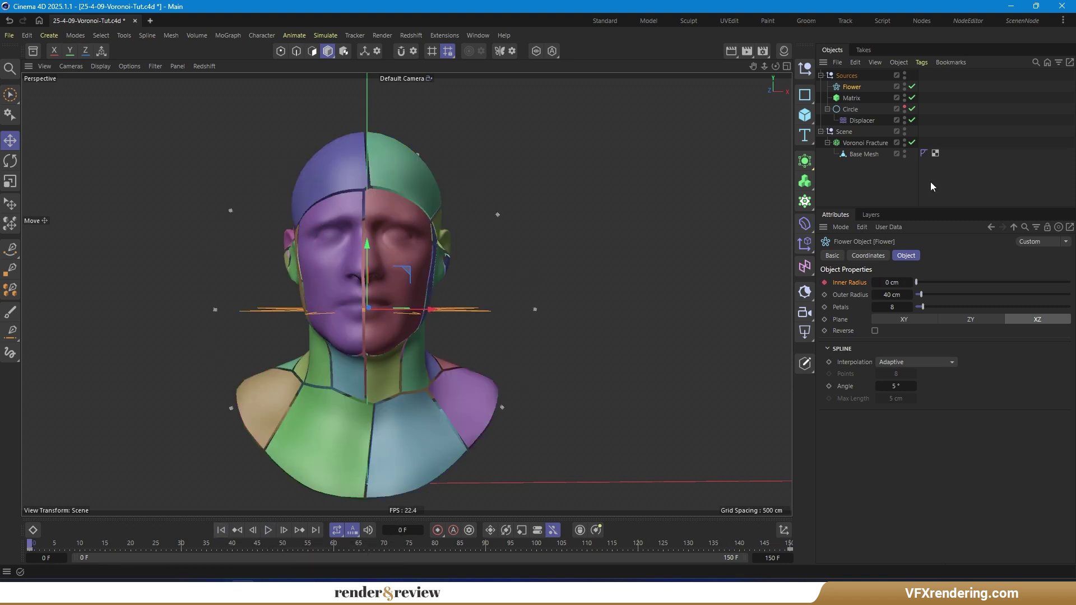
# - Keyframe the Flower's heading rotation at 180° on frame 150 and preview the spin
pyautogui.click(866, 255)
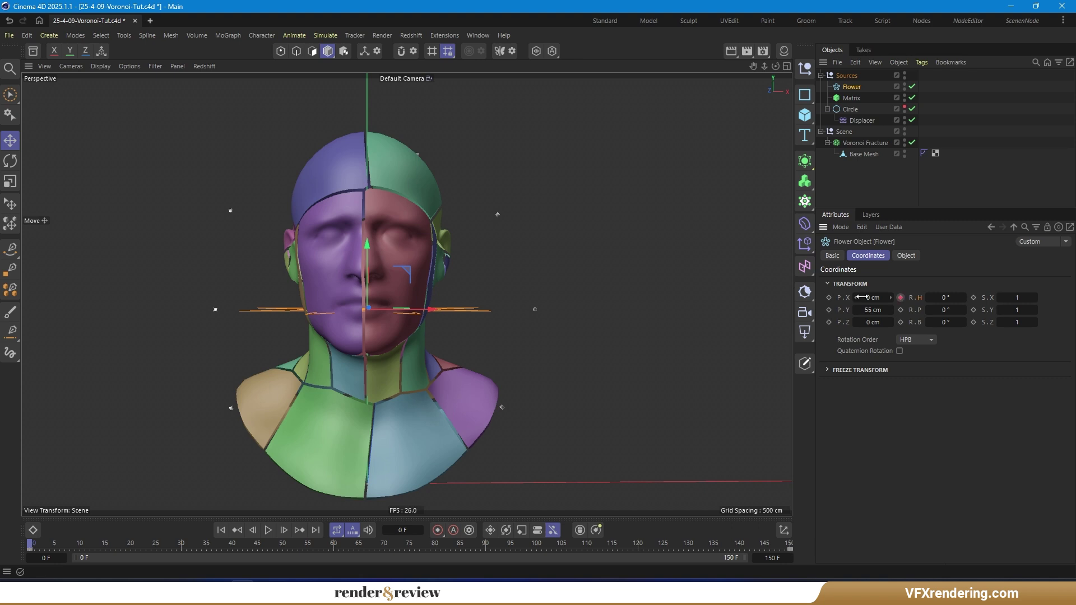
pyautogui.hotkey('shift', 'g')
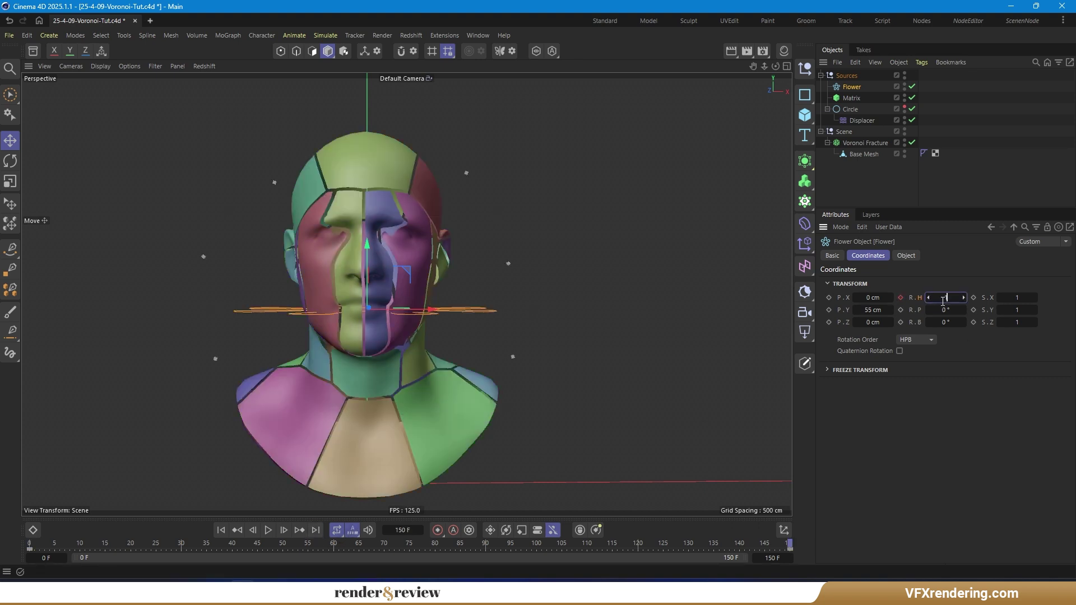
pyautogui.write('180')
pyautogui.press('Return')
pyautogui.click(900, 297)
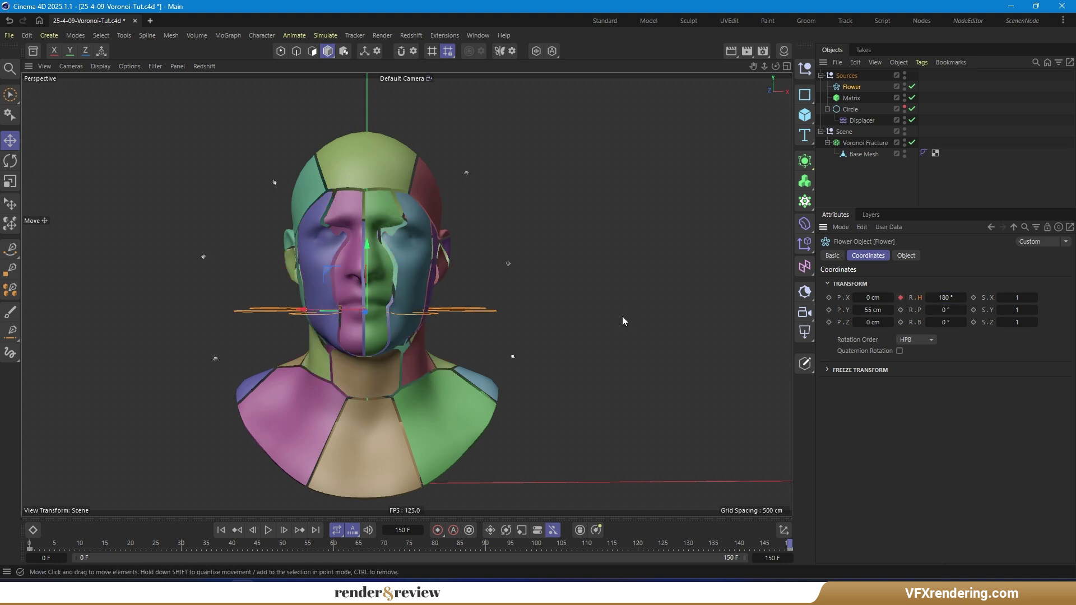
pyautogui.click(221, 530)
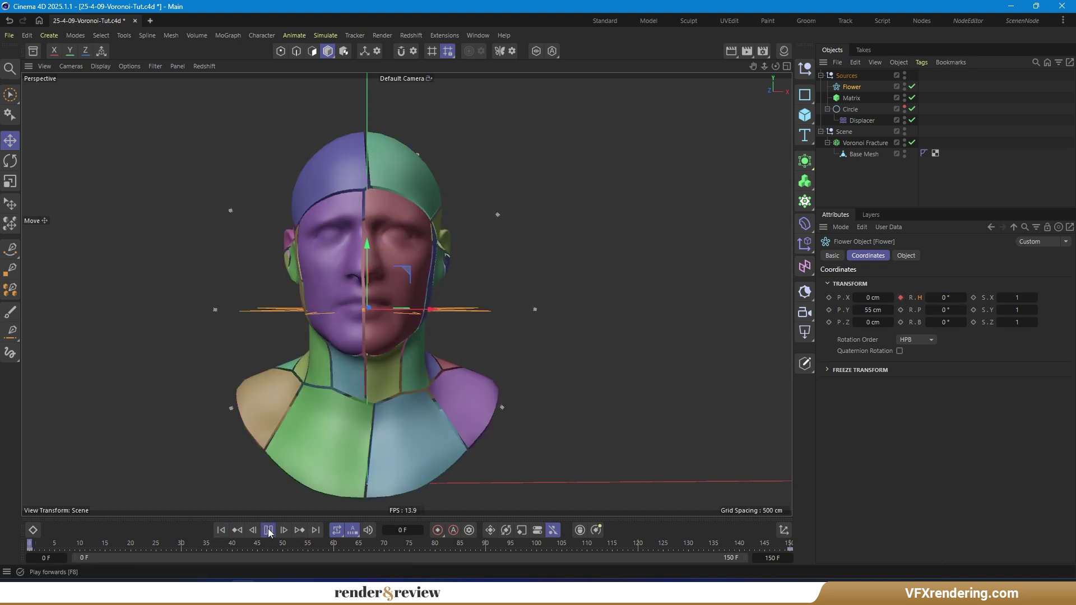
pyautogui.click(908, 191)
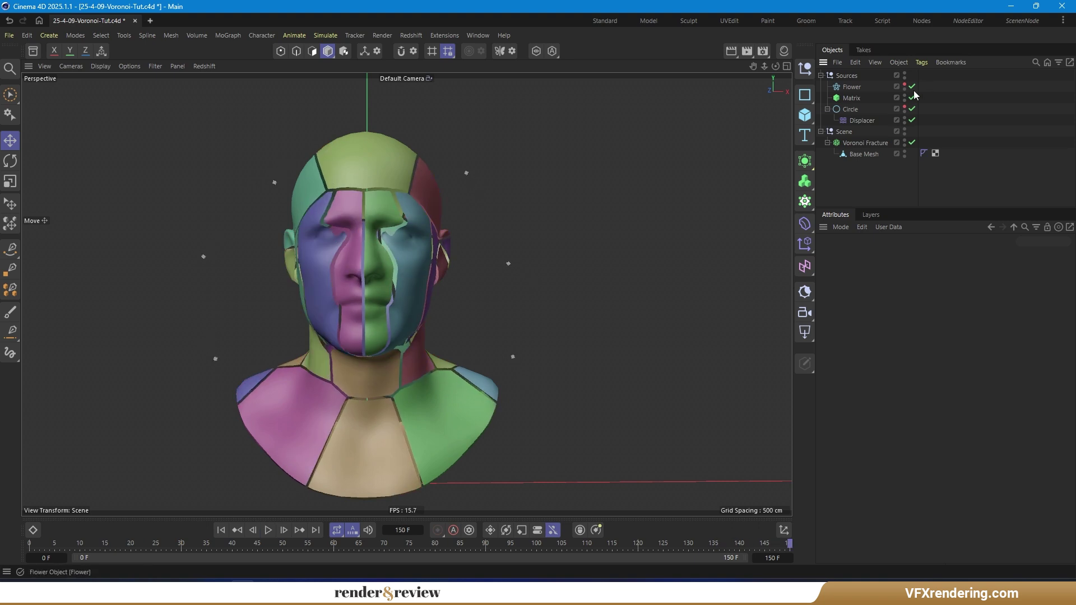
pyautogui.click(221, 530)
# - Set the Circle's pitch and bank to 180° at frame 150 with linear key interpolation
pyautogui.click(850, 109)
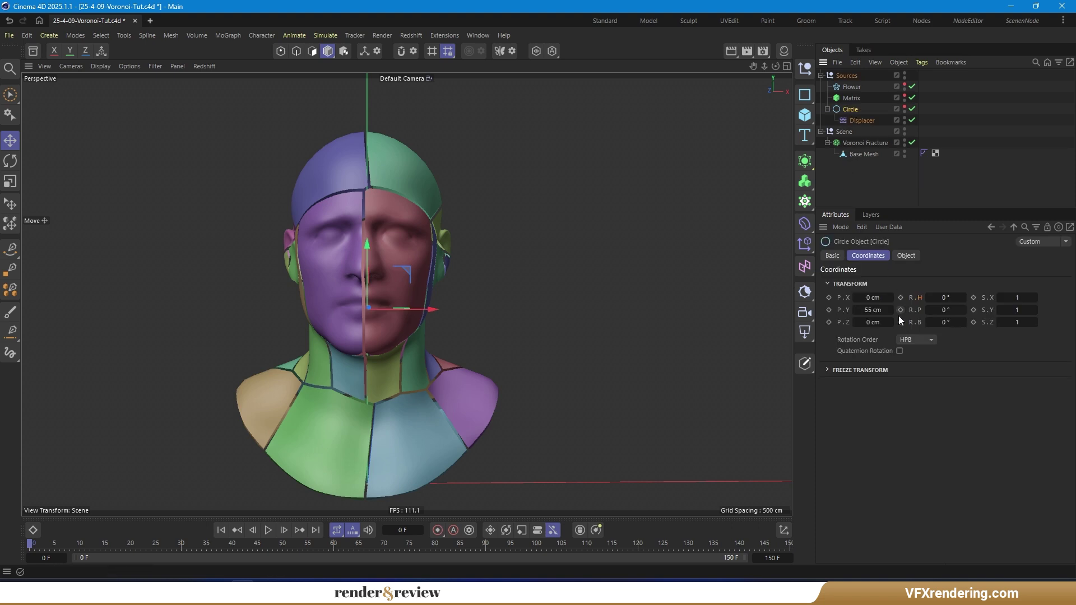
pyautogui.click(315, 530)
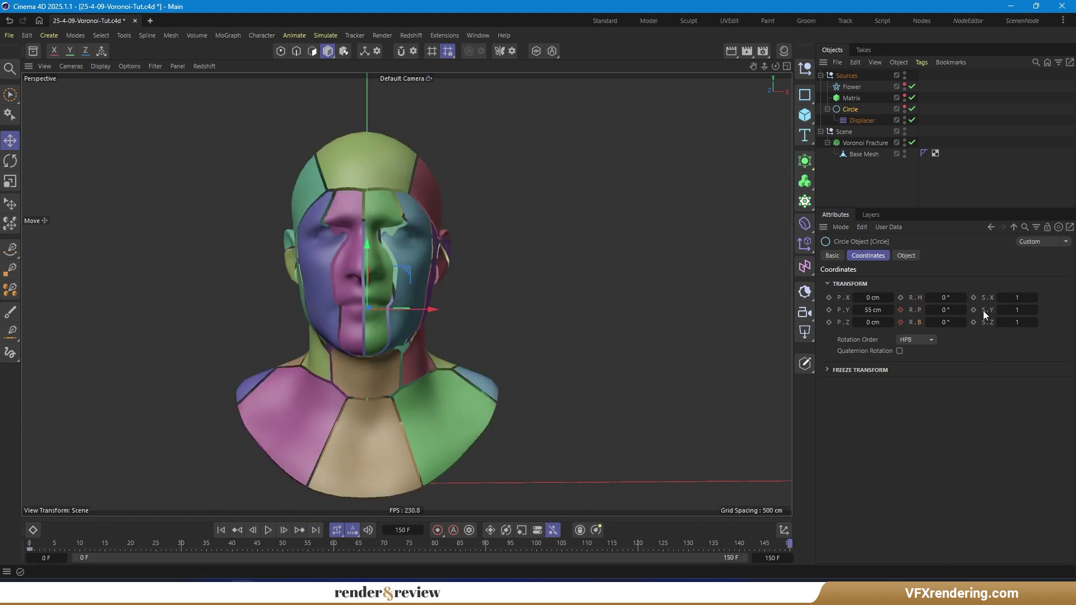
pyautogui.click(944, 312)
pyautogui.write('180')
pyautogui.click(944, 322)
pyautogui.write('180')
pyautogui.press('Return')
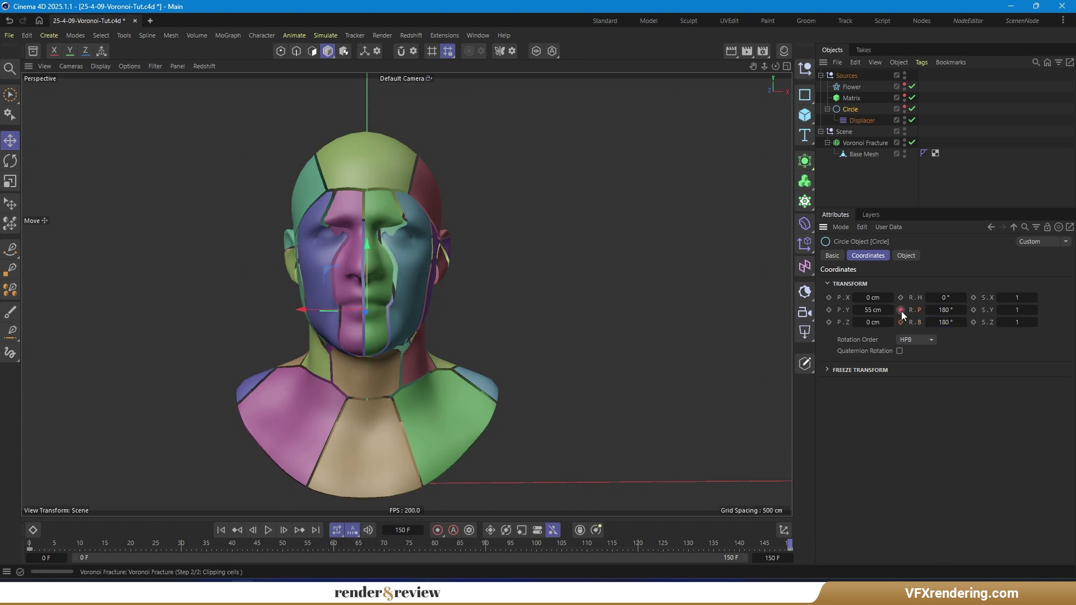
pyautogui.click(221, 531)
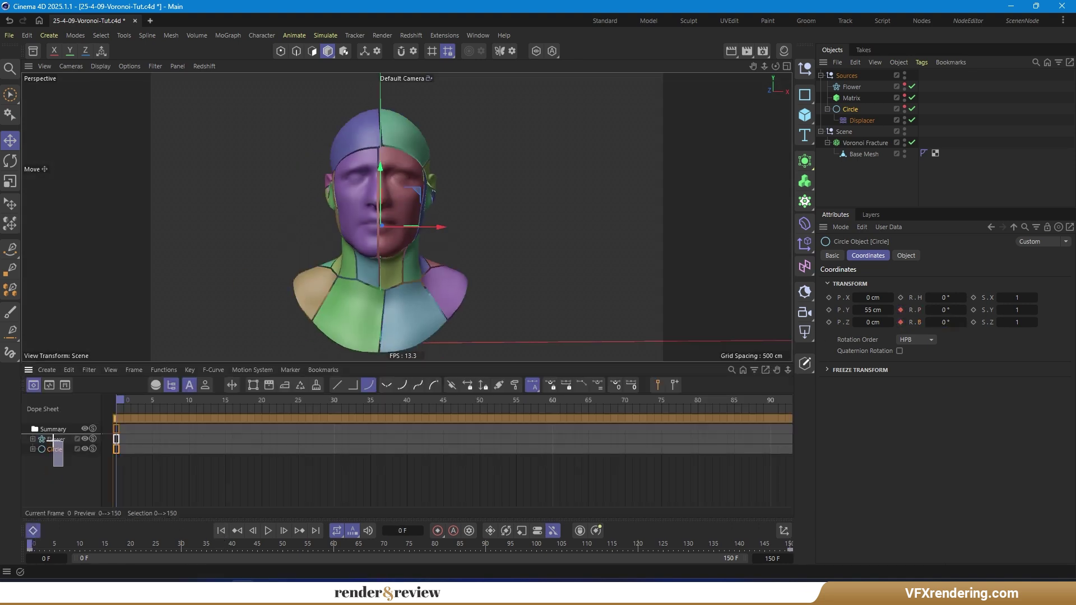
pyautogui.click(54, 448)
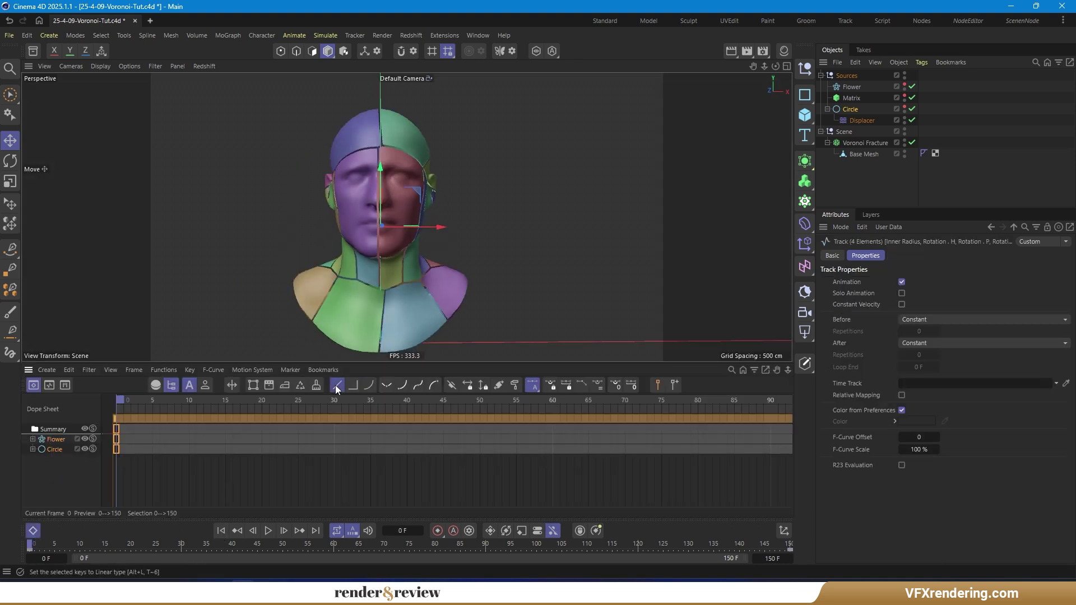
# - Close the Dope Sheet, preview the animation with Circle and Flower shown, then hide the Sources group
pyautogui.hotkey('shift', 'F3')
pyautogui.click(875, 175)
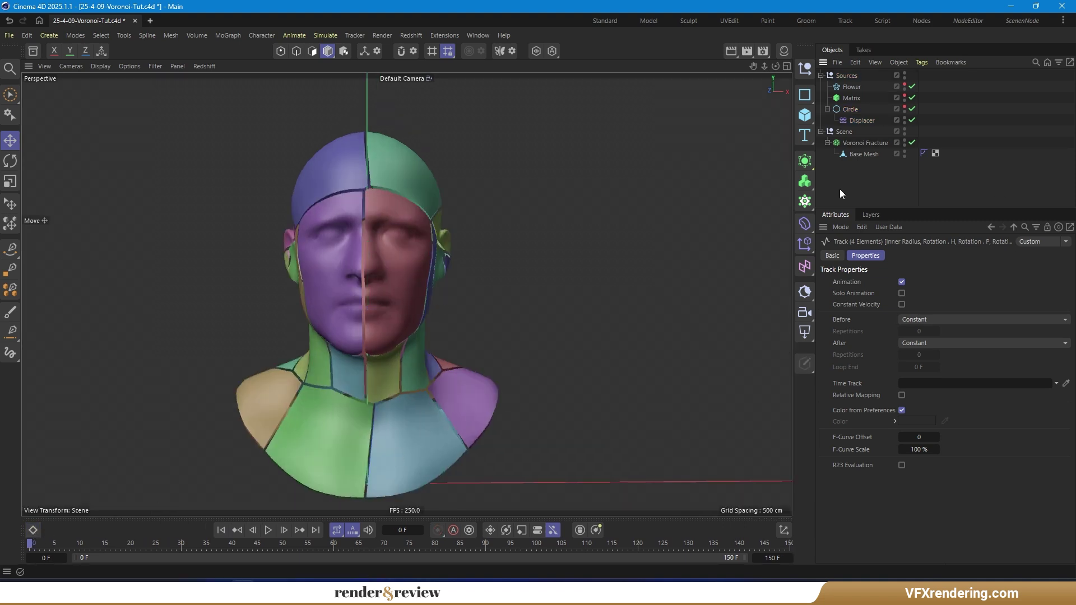
pyautogui.click(905, 107)
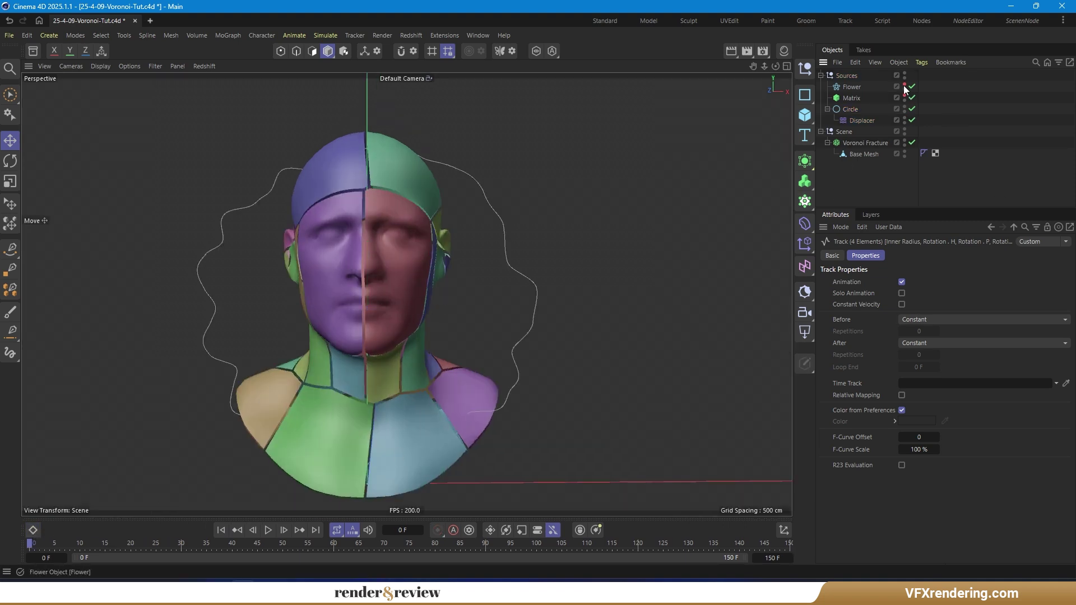
pyautogui.click(905, 85)
pyautogui.click(268, 530)
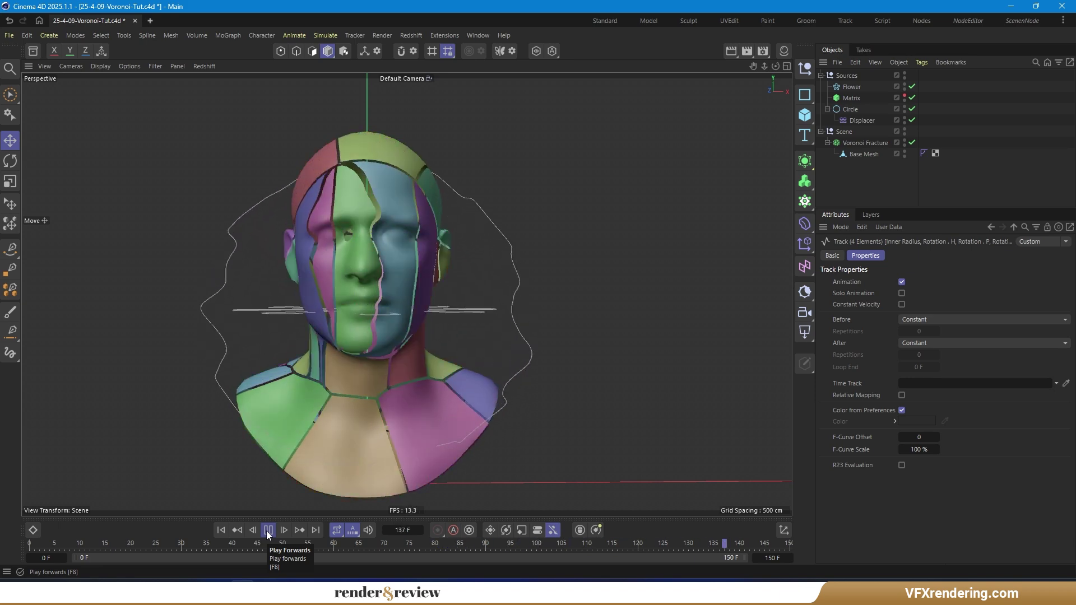
pyautogui.click(221, 530)
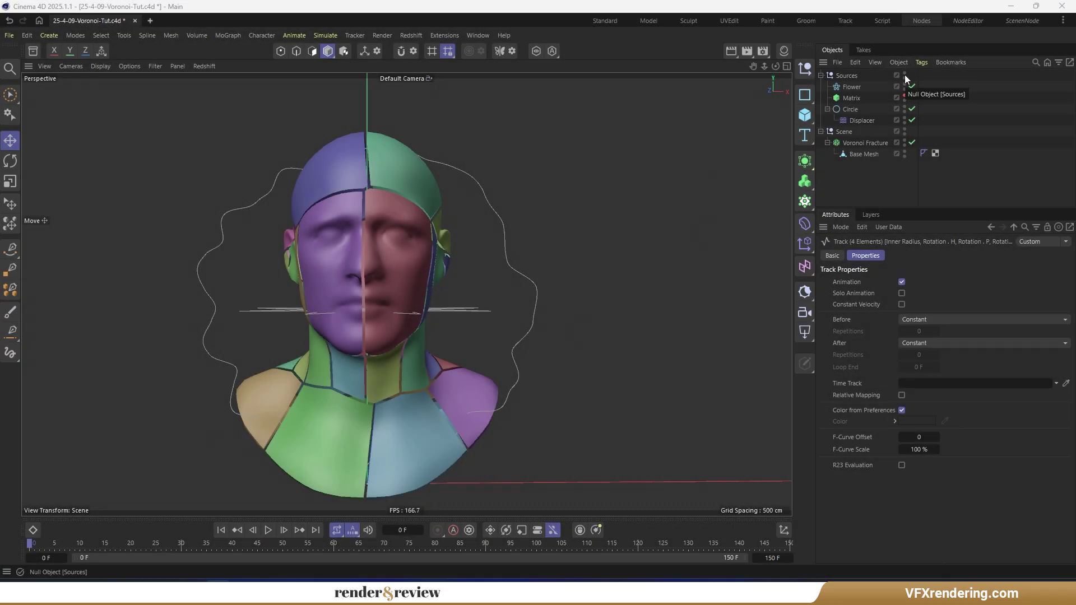
pyautogui.click(904, 73)
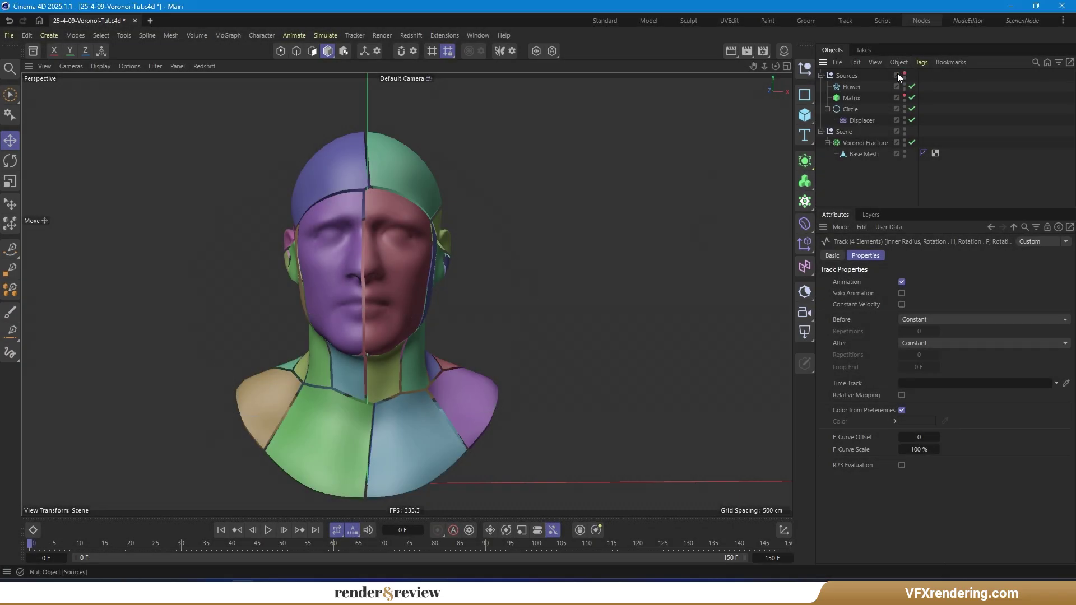
# - Collapse the Sources group, inspect the head's side, and select the Voronoi Fracture
pyautogui.click(821, 75)
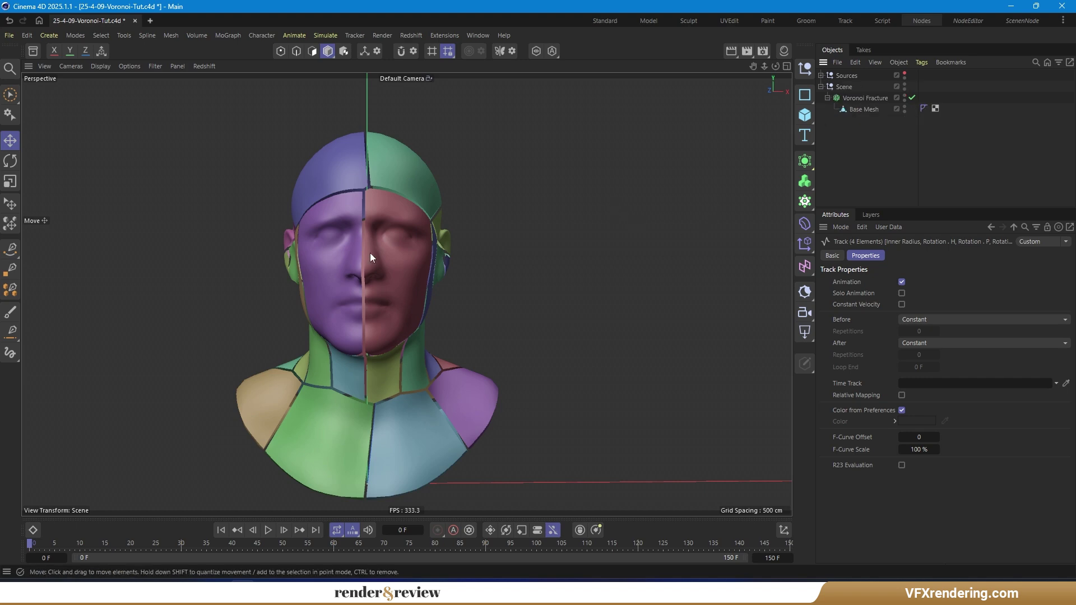
pyautogui.scroll(3, 370, 251)
pyautogui.keyDown('alt'); pyautogui.moveTo(369, 248); pyautogui.dragTo(386, 264); pyautogui.keyUp('alt')
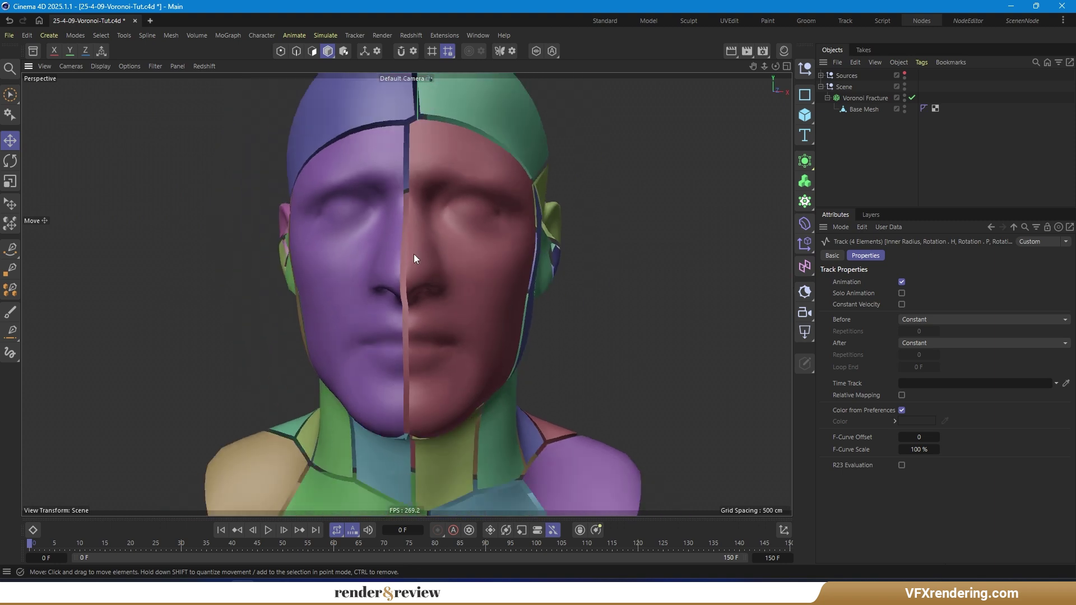
pyautogui.scroll(-5, 414, 254)
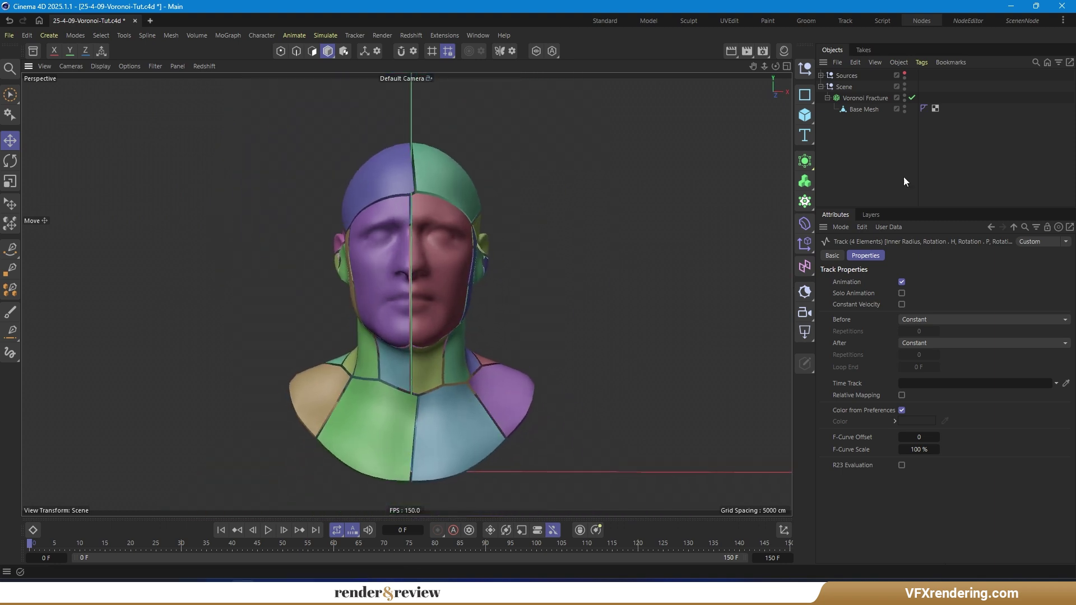
pyautogui.click(865, 98)
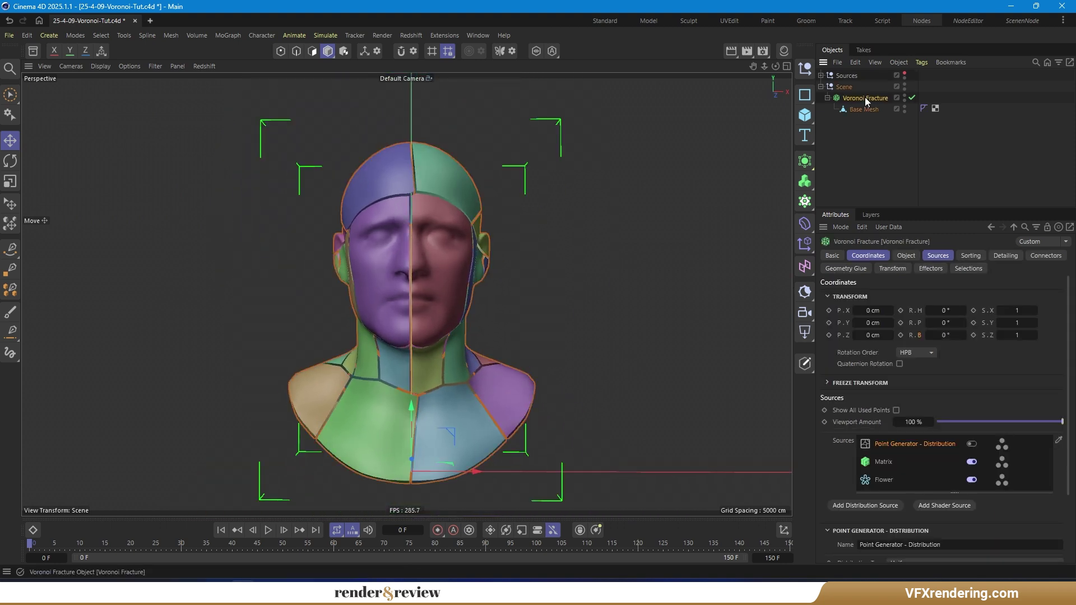
pyautogui.click(936, 255)
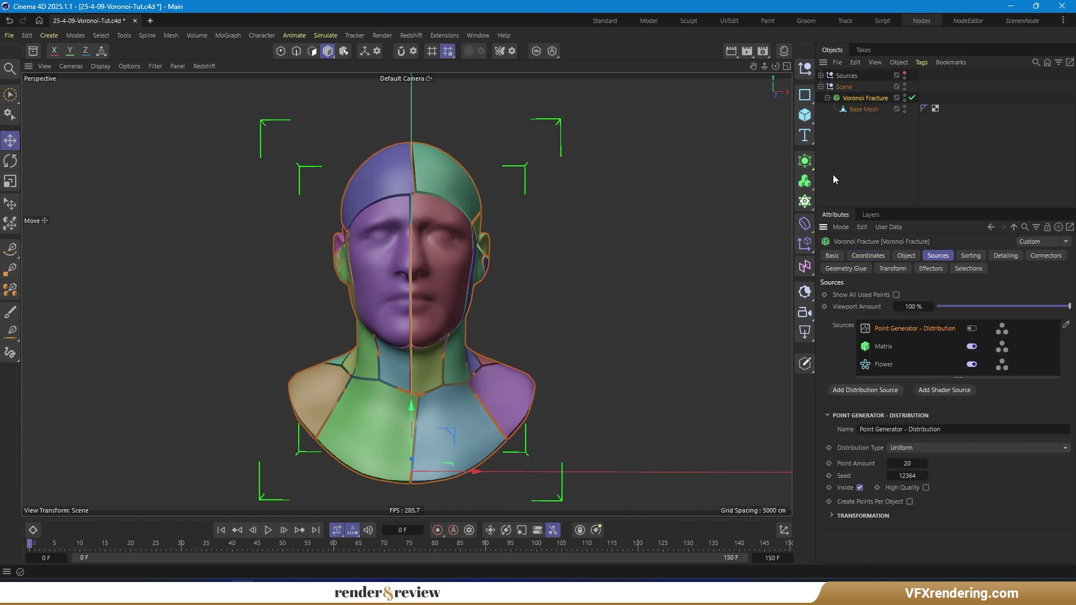
# - Wrap the Voronoi Fracture in a Cloth Surface with 0 subdivisions and 0.1 cm thickness
pyautogui.click(811, 180)
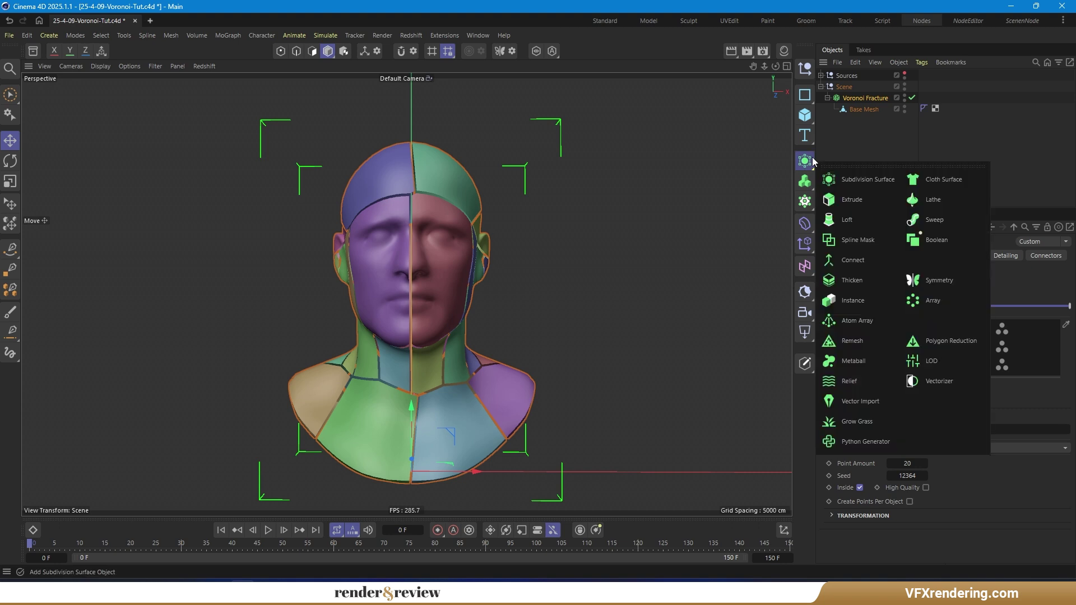
pyautogui.keyDown('alt'); pyautogui.click(929, 182); pyautogui.keyUp('alt')
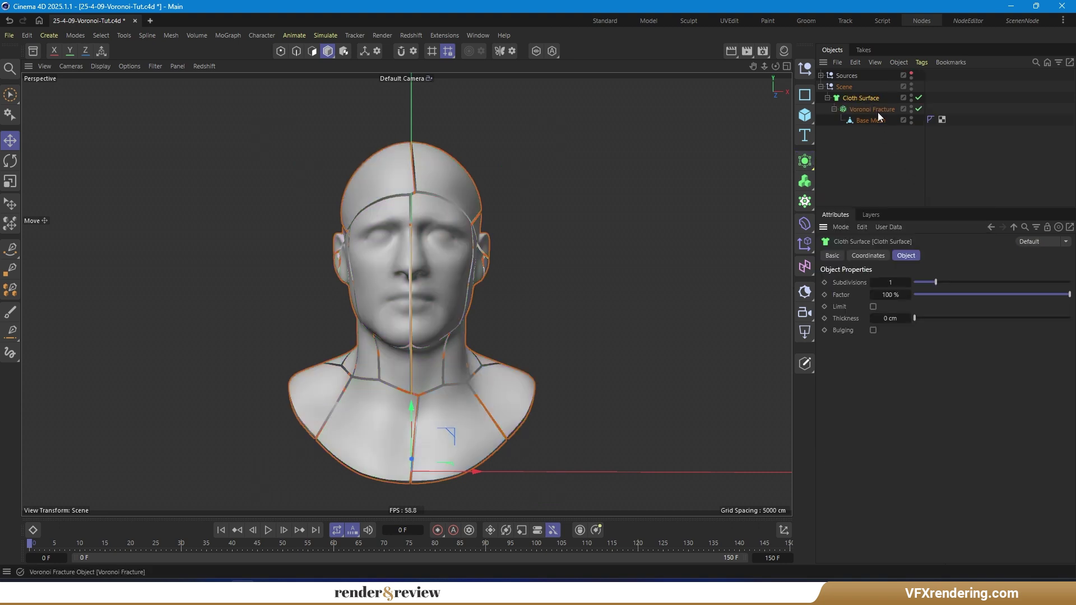
pyautogui.click(872, 283)
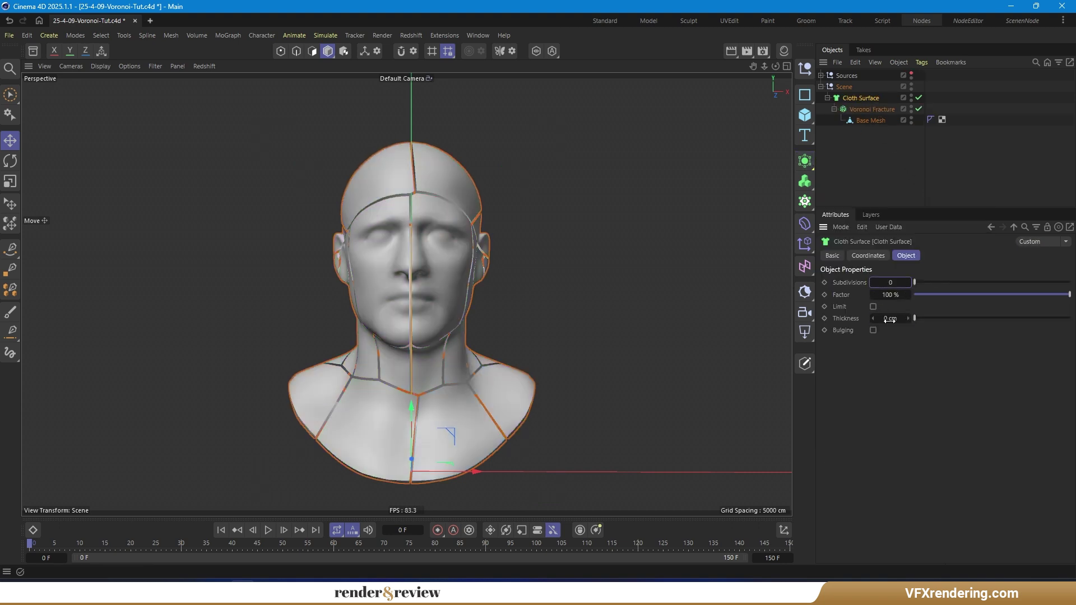
pyautogui.click(890, 319)
pyautogui.write('0.1')
pyautogui.press('Return')
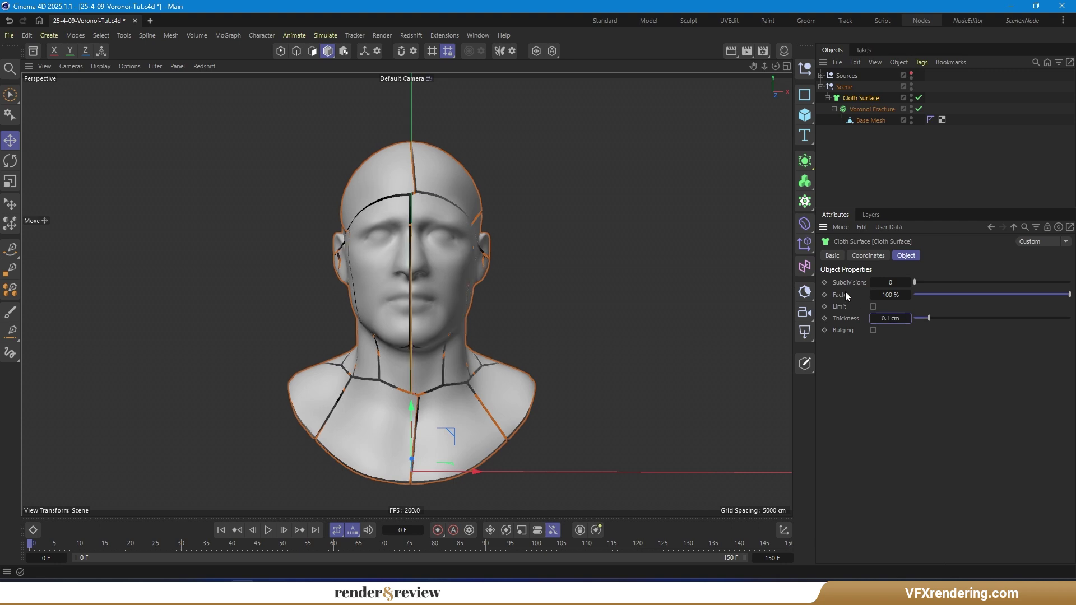
pyautogui.keyDown('alt'); pyautogui.moveTo(442, 294); pyautogui.dragTo(382, 297); pyautogui.keyUp('alt')
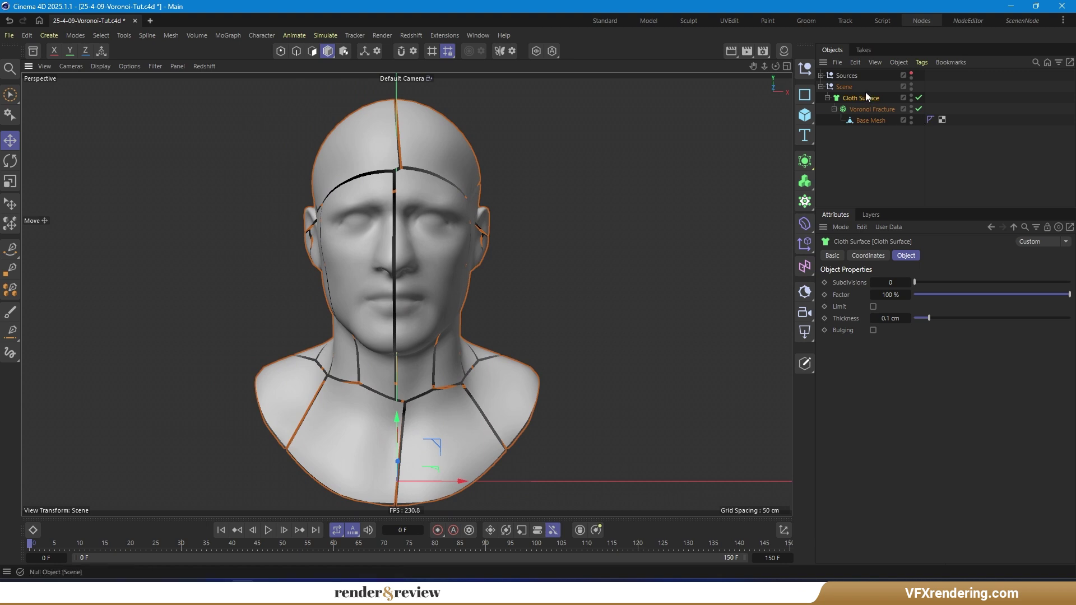
# - Wrap the Cloth Surface in a Subdivision Surface and preview the smoothed gaps from a three-quarter view
pyautogui.keyDown('alt'); pyautogui.click(805, 161); pyautogui.keyUp('alt')
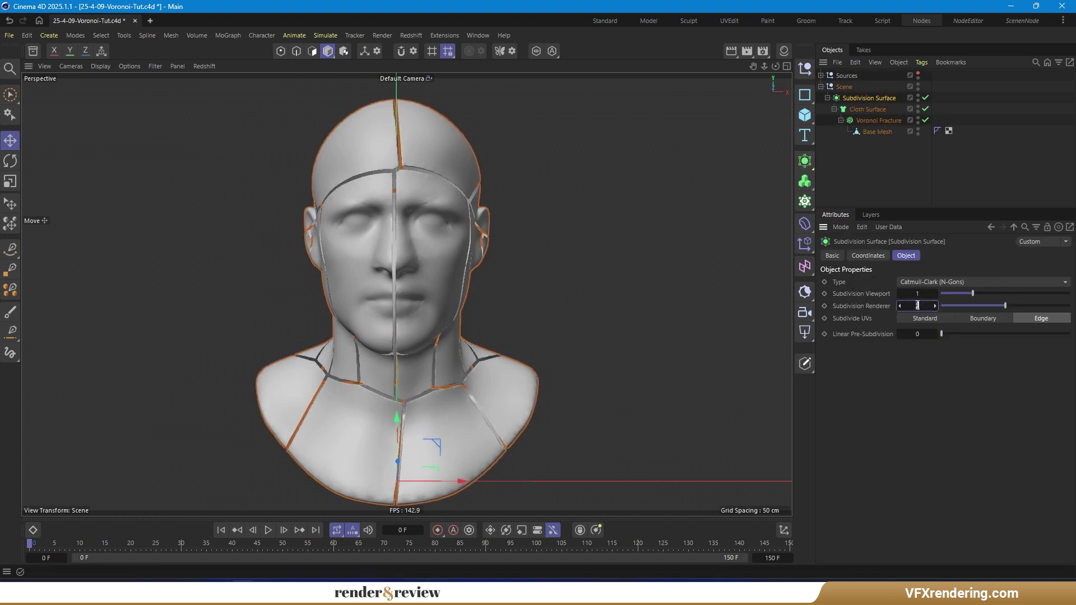
pyautogui.click(870, 190)
pyautogui.keyDown('alt'); pyautogui.moveTo(420, 346); pyautogui.dragTo(374, 347); pyautogui.keyUp('alt')
pyautogui.click(268, 530)
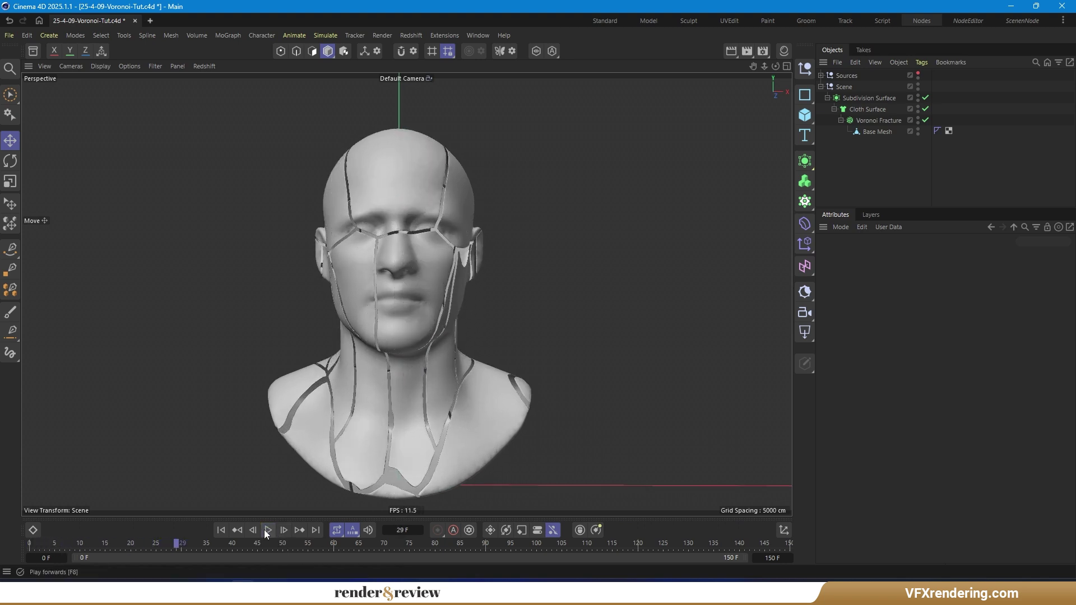
pyautogui.click(267, 530)
pyautogui.click(221, 531)
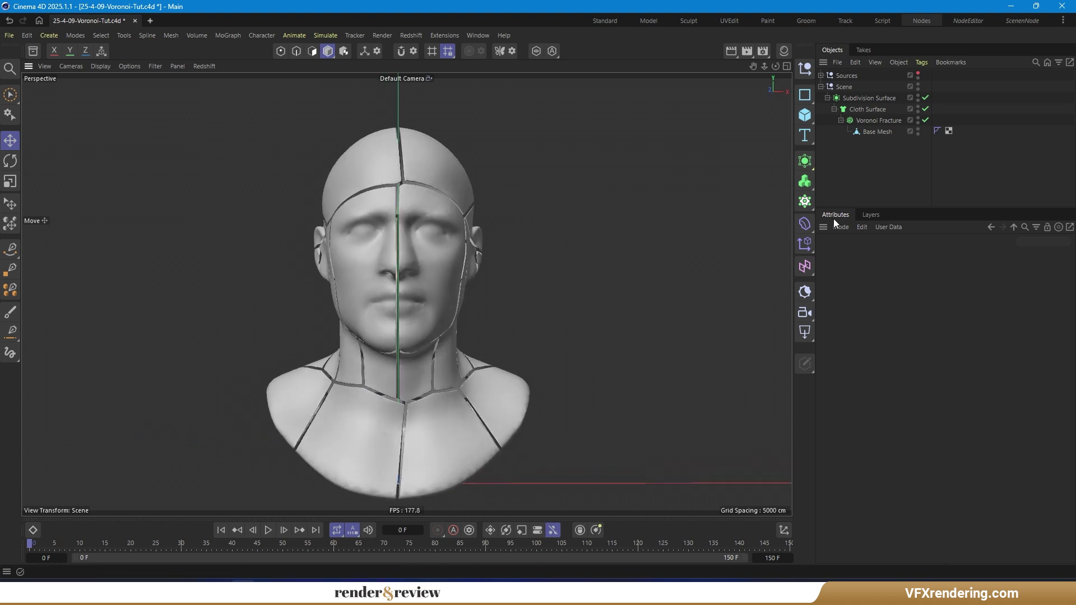
# - Wrap the Subdivision Surface stack in a MoGraph Fracture set to Explode Segments
pyautogui.click(869, 98)
pyautogui.click(812, 202)
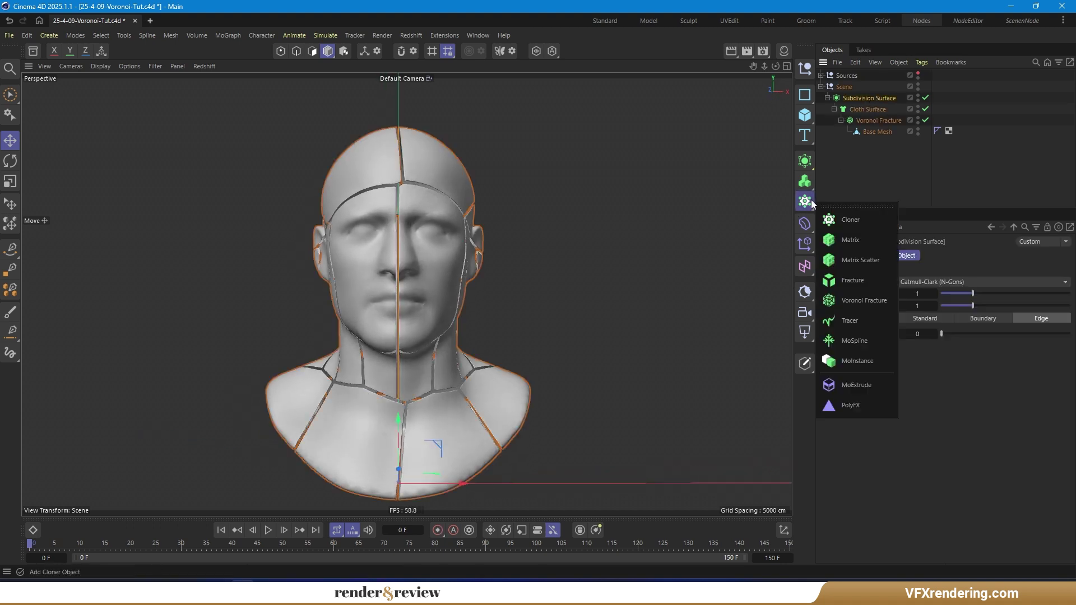
pyautogui.click(857, 278)
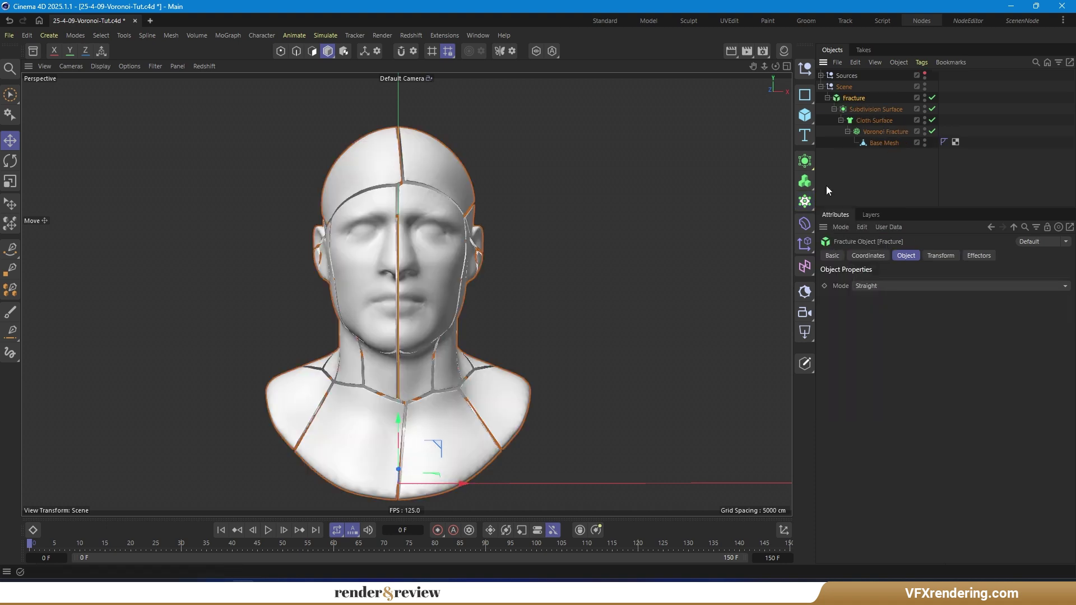
pyautogui.click(910, 285)
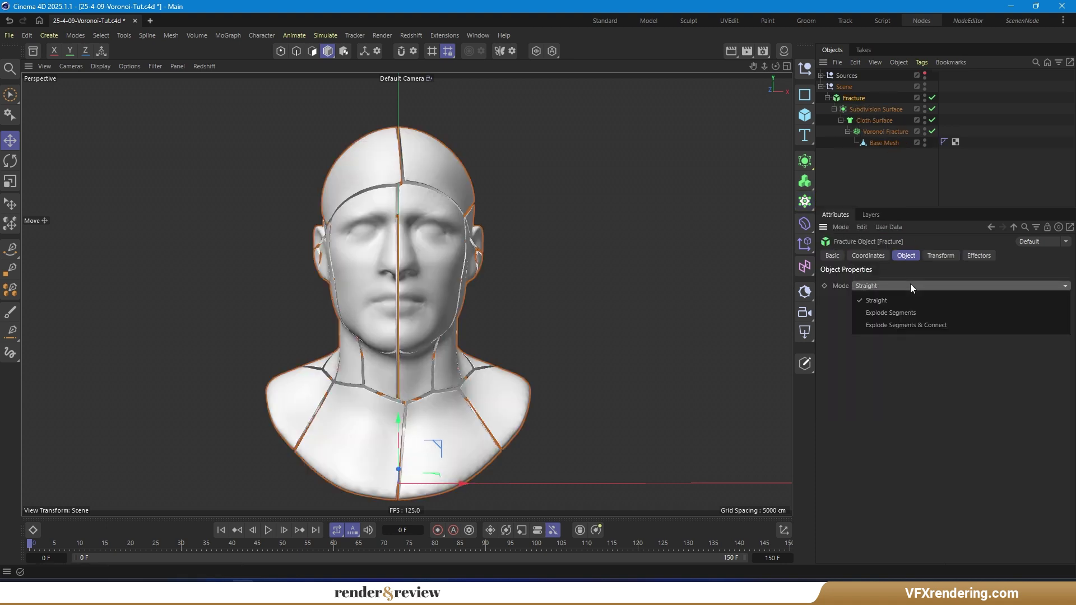
pyautogui.click(900, 314)
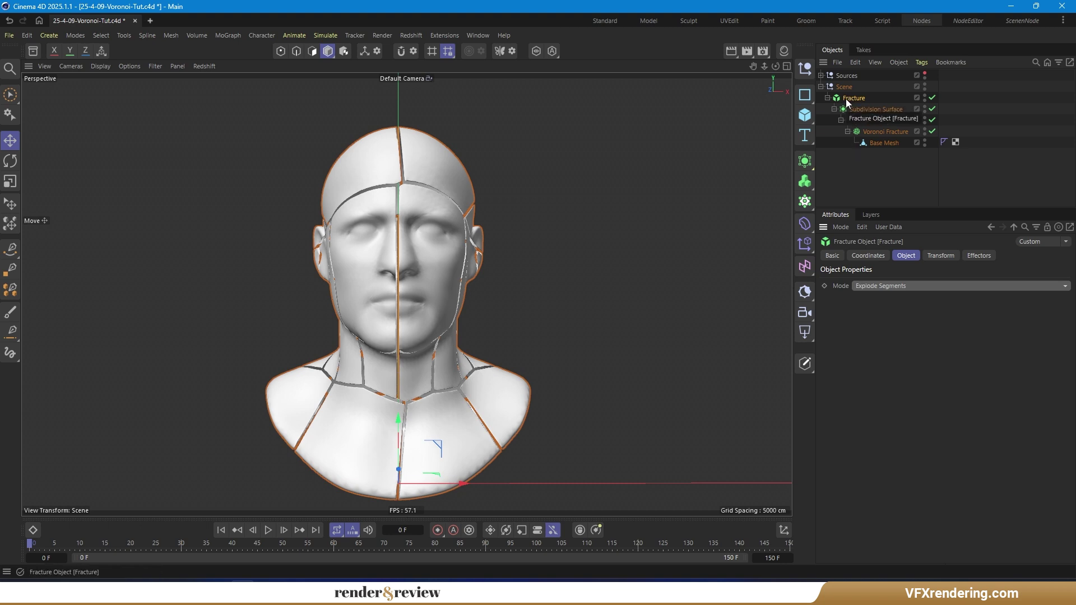
pyautogui.click(885, 131)
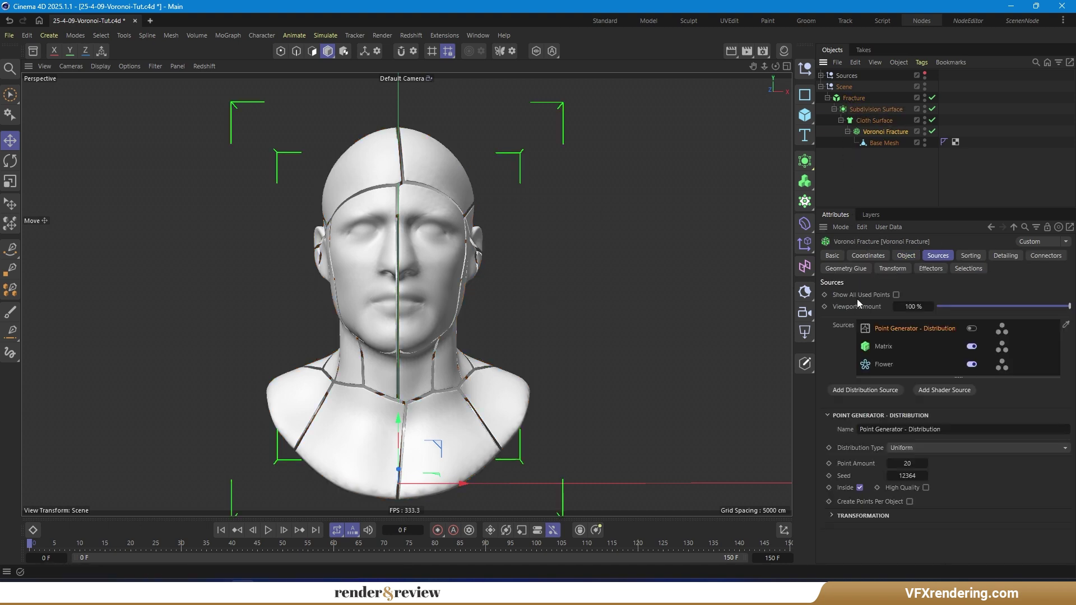
pyautogui.click(906, 255)
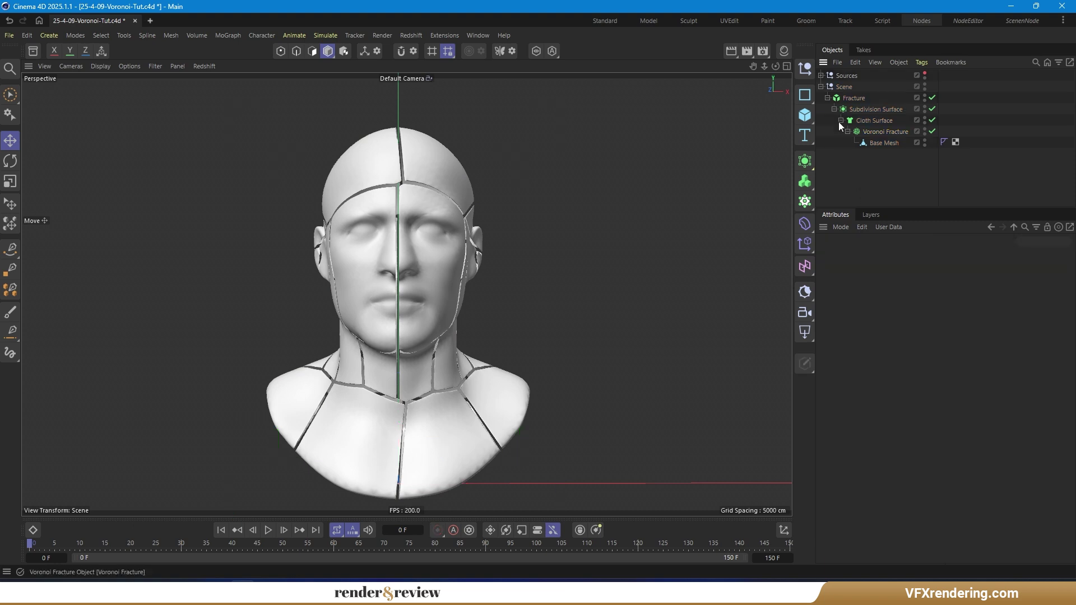
pyautogui.click(850, 99)
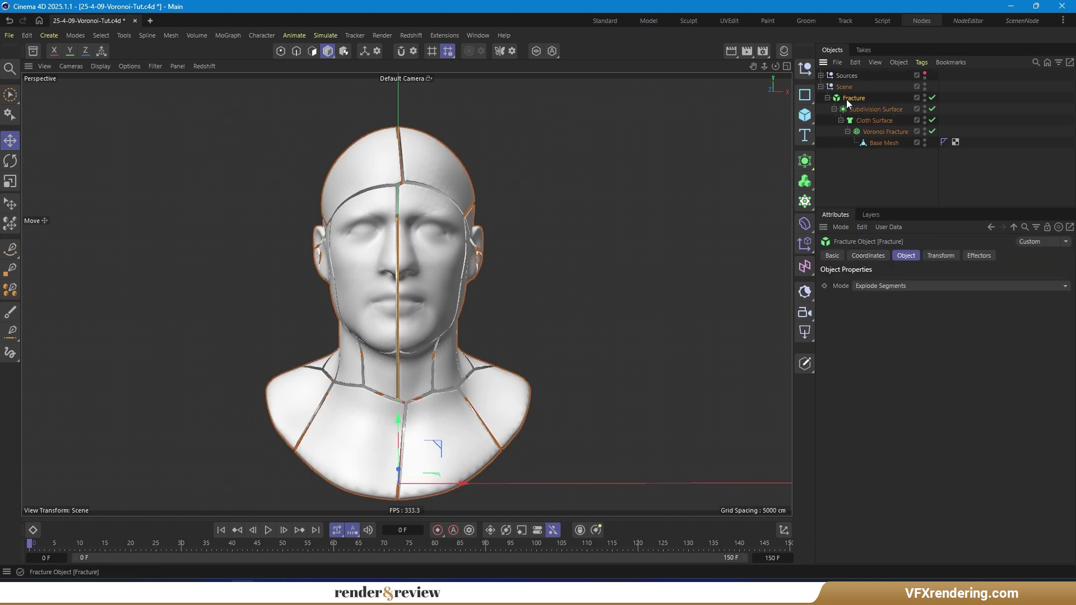
# - Add a Plain effector with its Position effect turned off
pyautogui.click(803, 246)
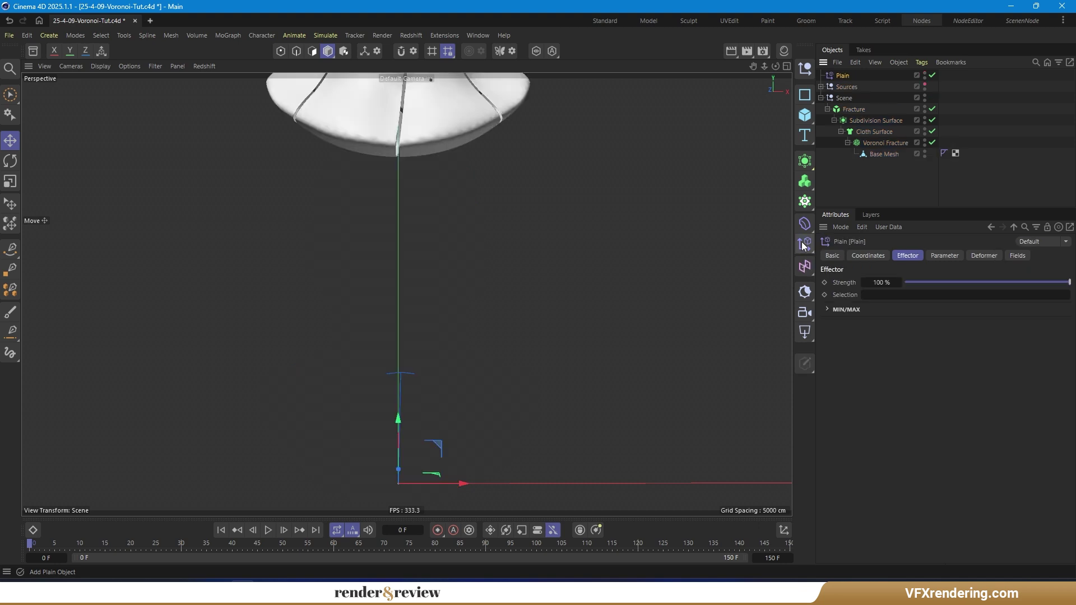
pyautogui.click(944, 255)
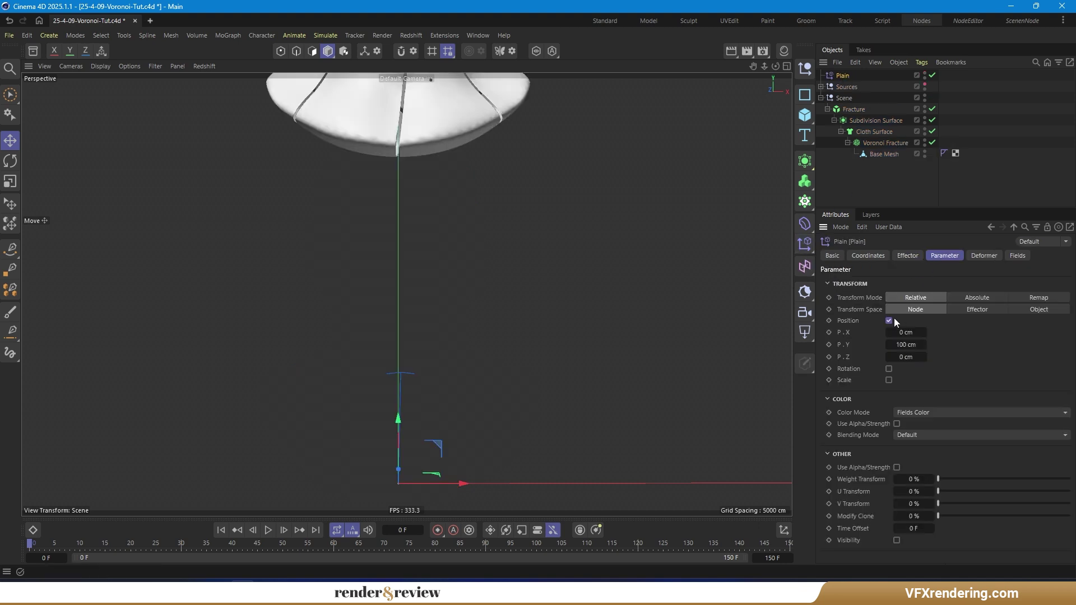
pyautogui.click(889, 321)
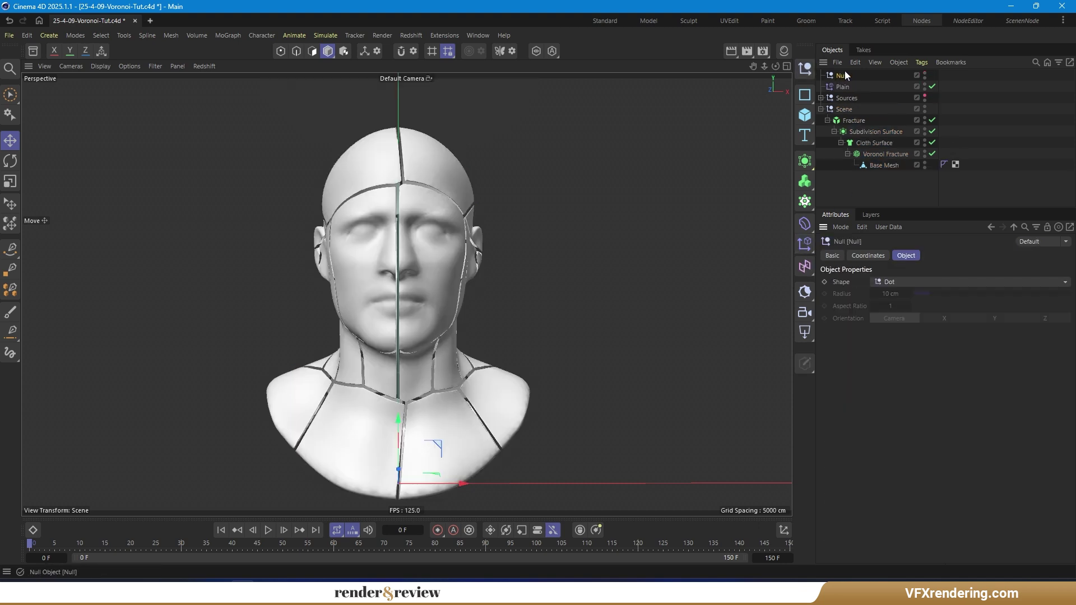
# - Create a null named Effect, parent the effector under it, and rename it 'Plain color'
pyautogui.doubleClick(844, 76)
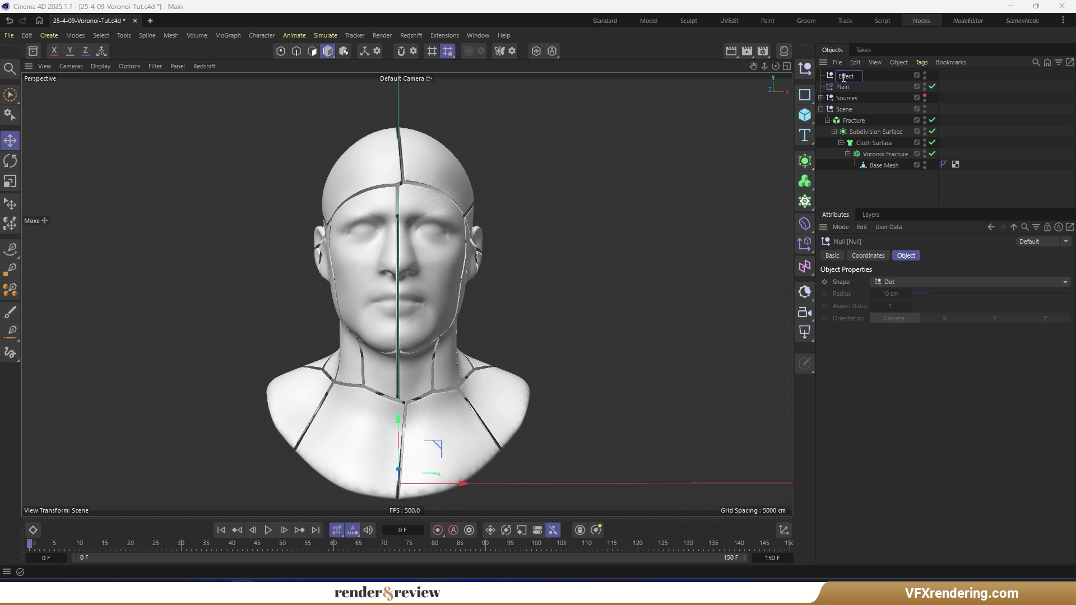
pyautogui.press('Return')
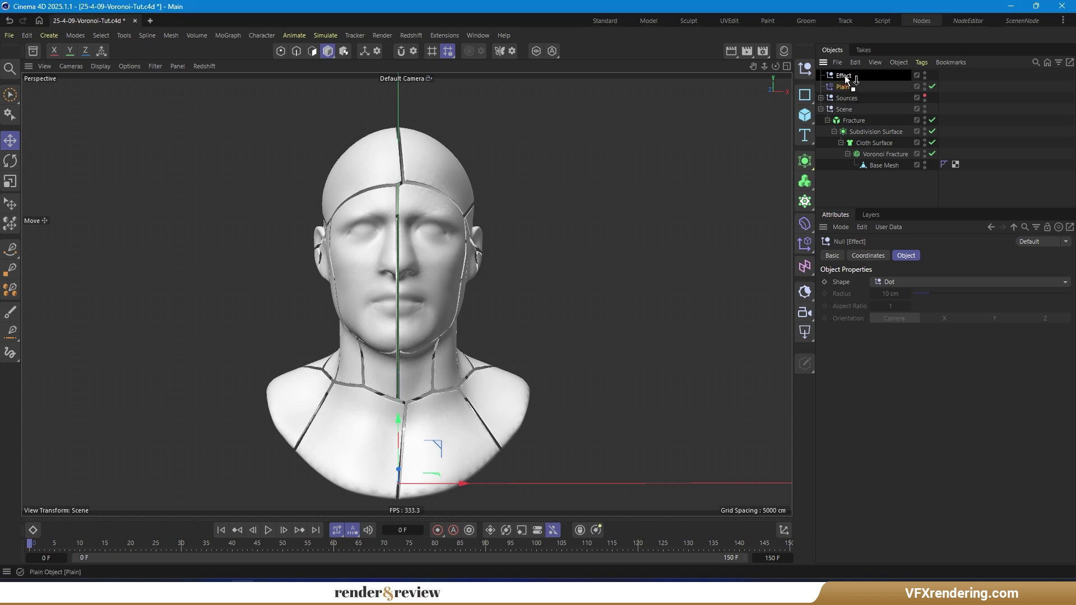
pyautogui.moveTo(845, 75); pyautogui.dragTo(848, 80)
pyautogui.doubleClick(853, 86)
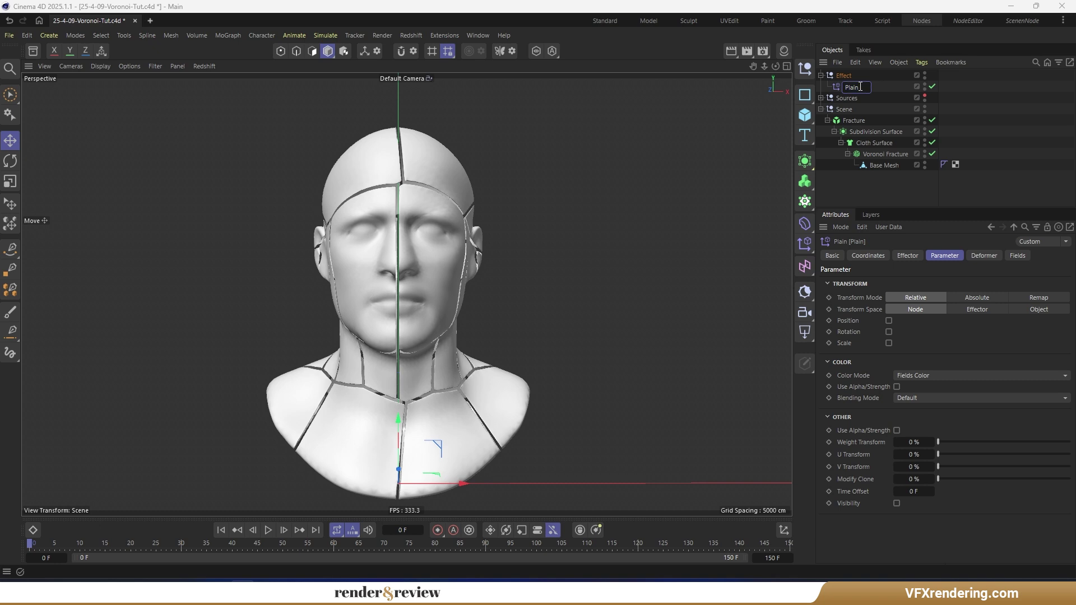
pyautogui.write('color')
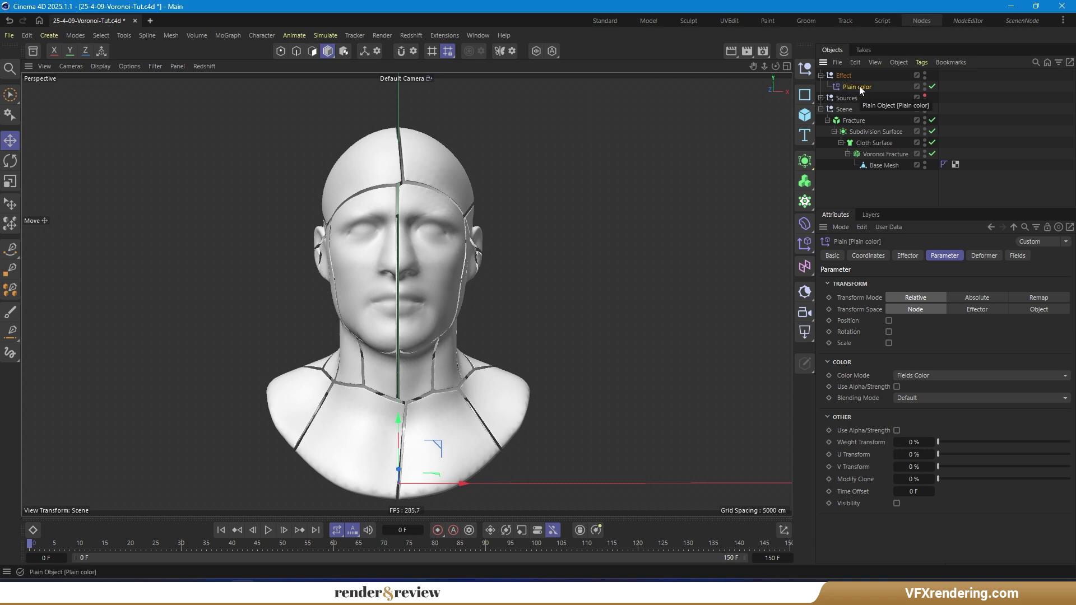
pyautogui.press('Return')
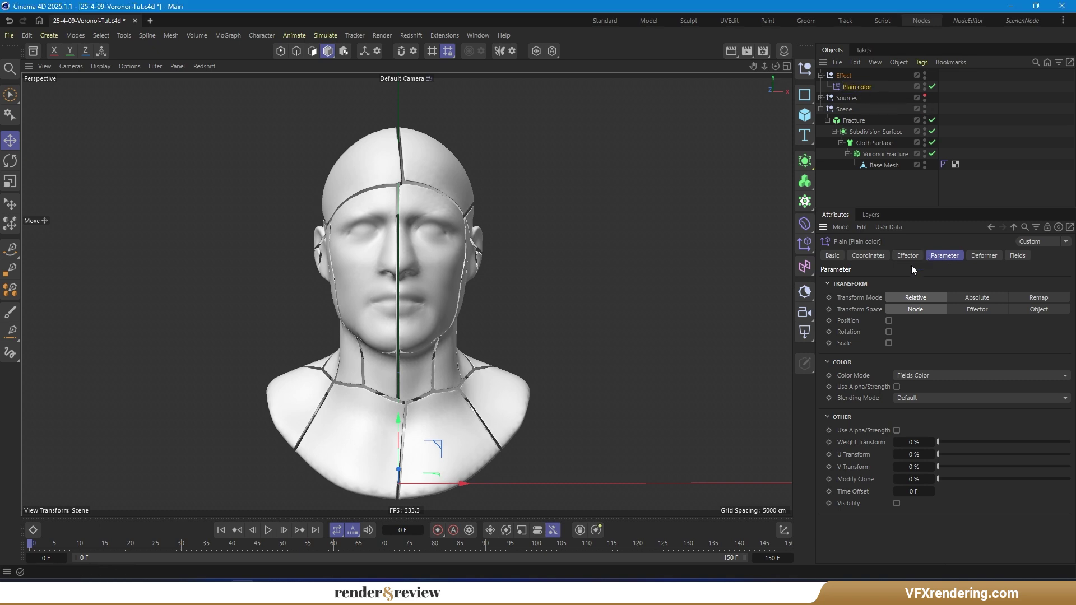
pyautogui.click(1017, 256)
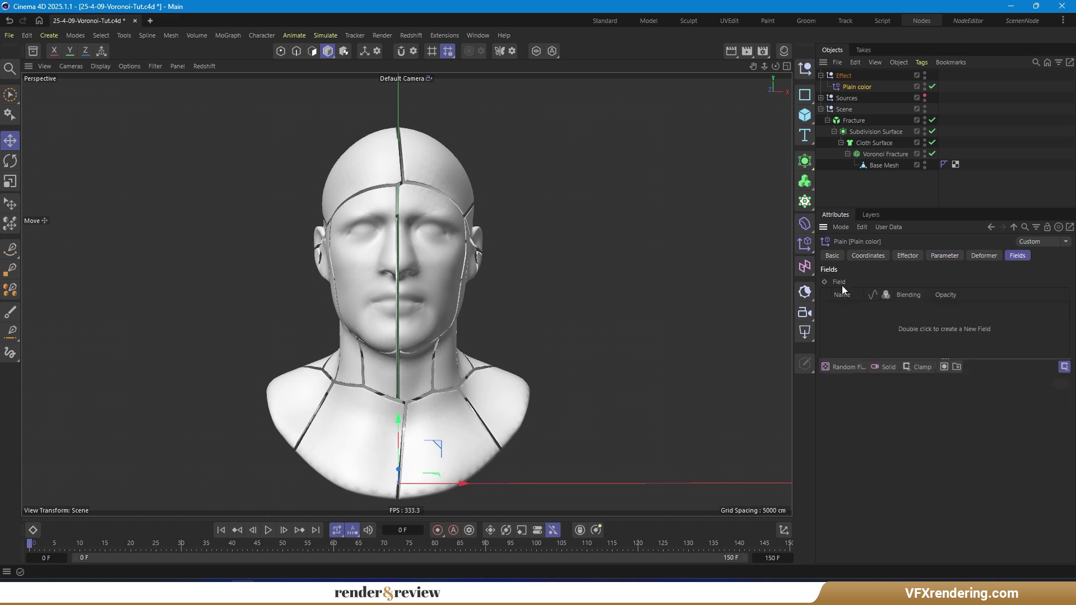
# - Add a Random Field using a Full Colors gradient remap and Cell Voronoi noise, then play it back
pyautogui.click(837, 367)
pyautogui.click(922, 309)
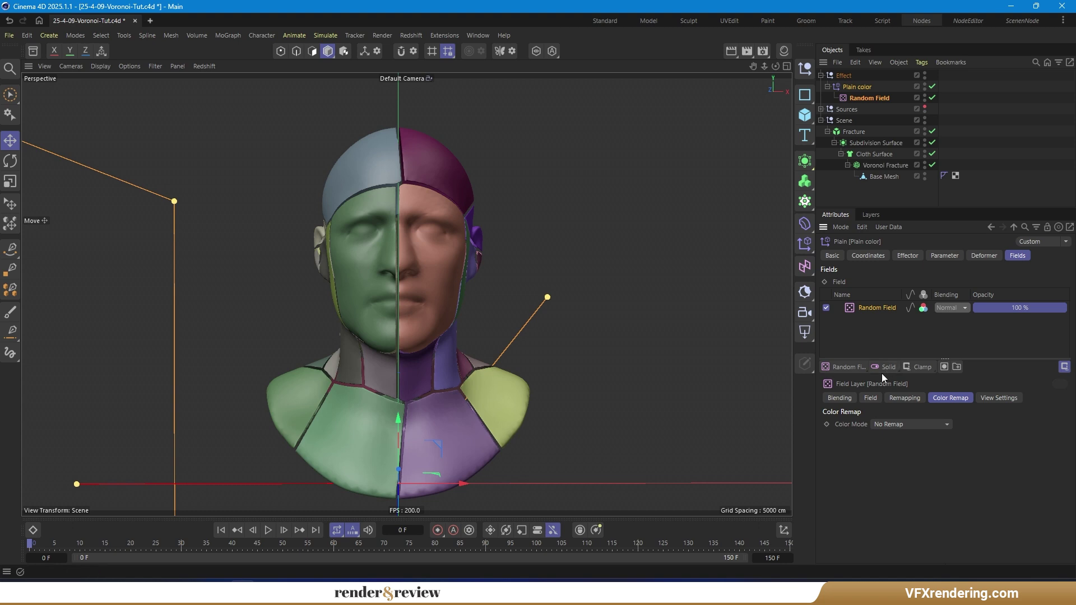
pyautogui.click(947, 425)
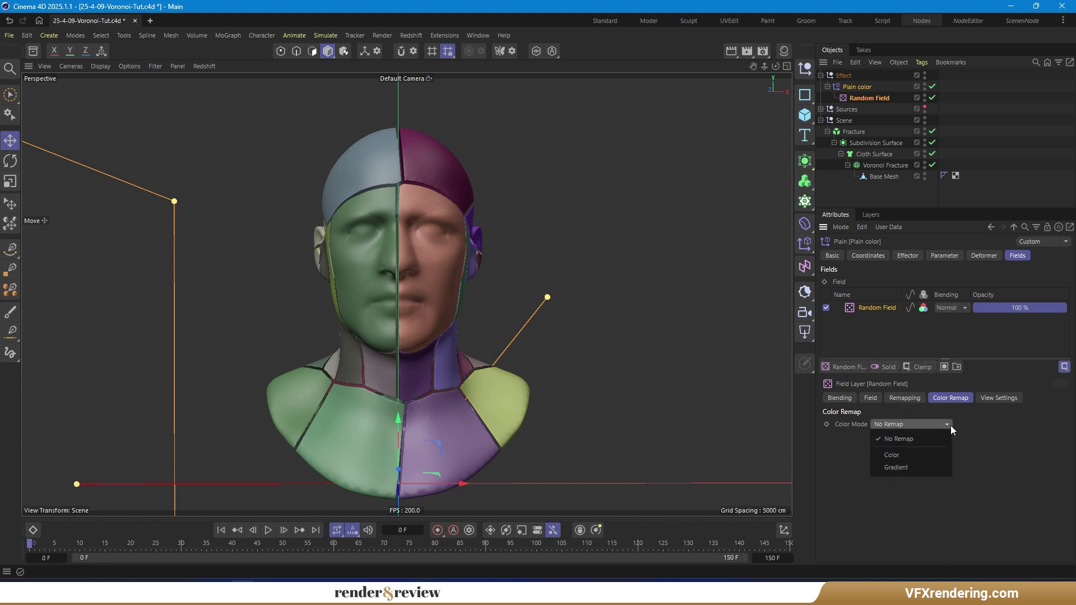
pyautogui.click(912, 465)
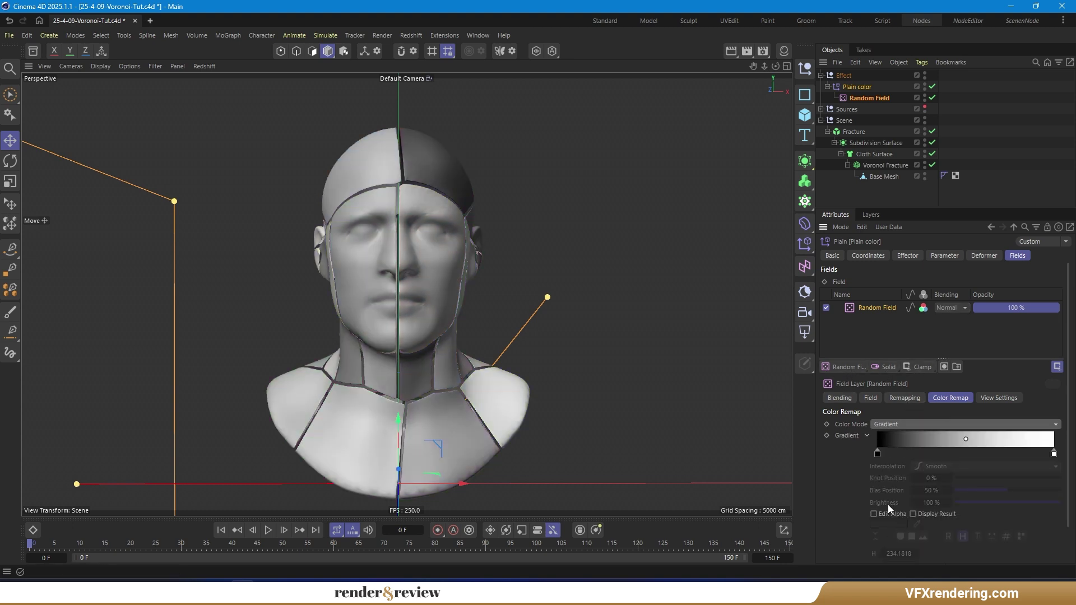
pyautogui.scroll(-2, 888, 504)
pyautogui.click(893, 546)
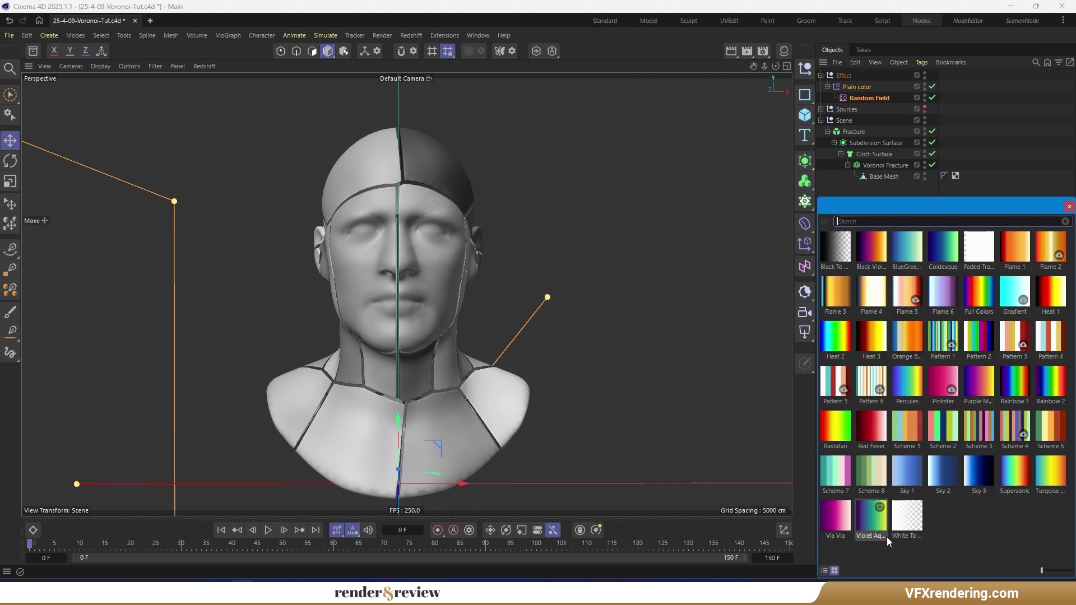
pyautogui.doubleClick(980, 293)
pyautogui.click(870, 359)
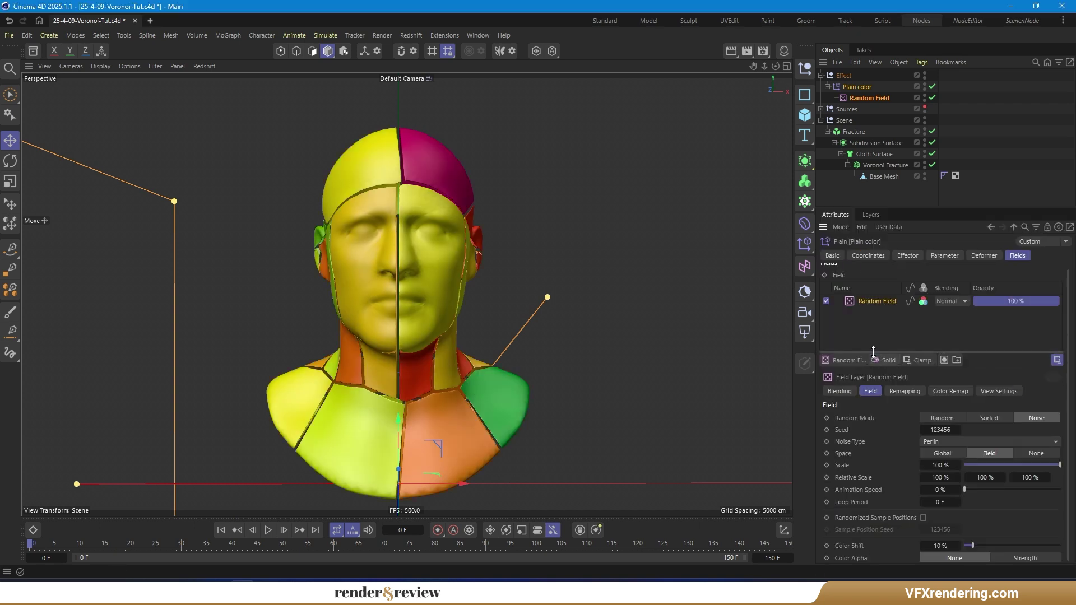
pyautogui.click(933, 441)
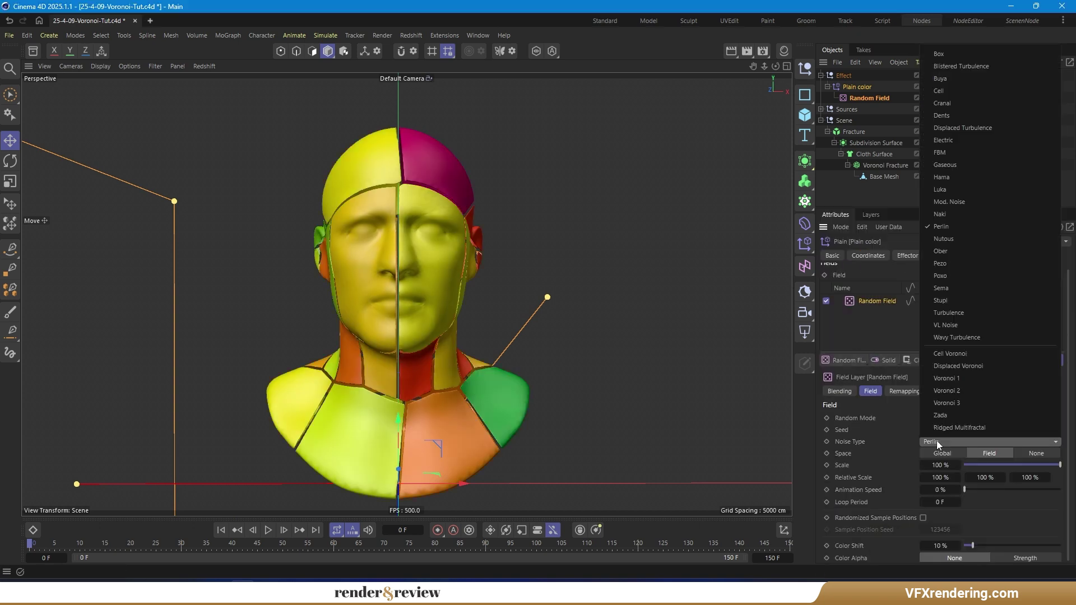
pyautogui.click(963, 353)
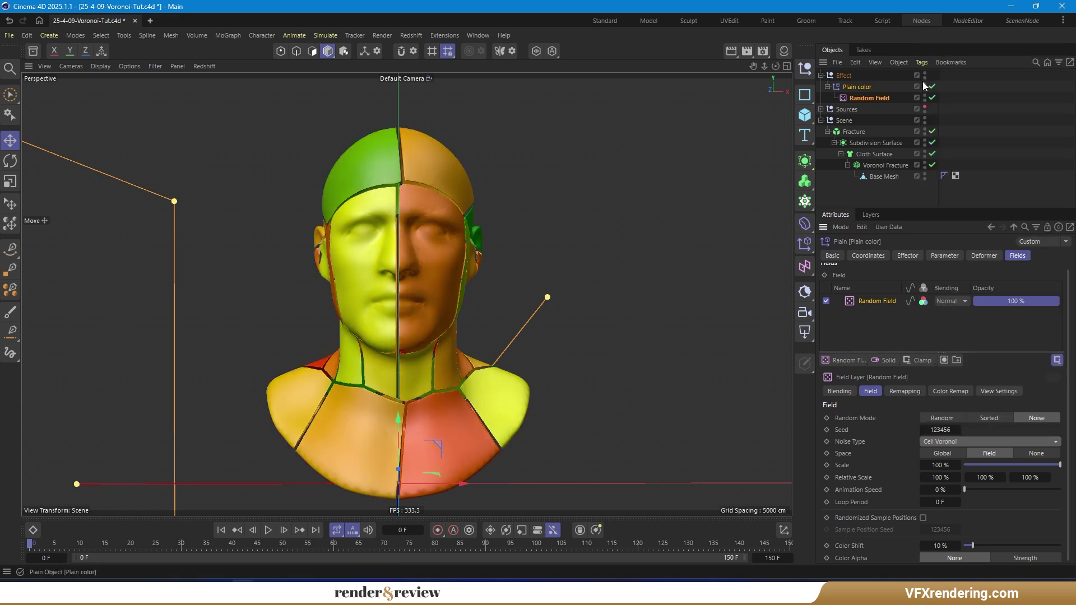
pyautogui.click(268, 531)
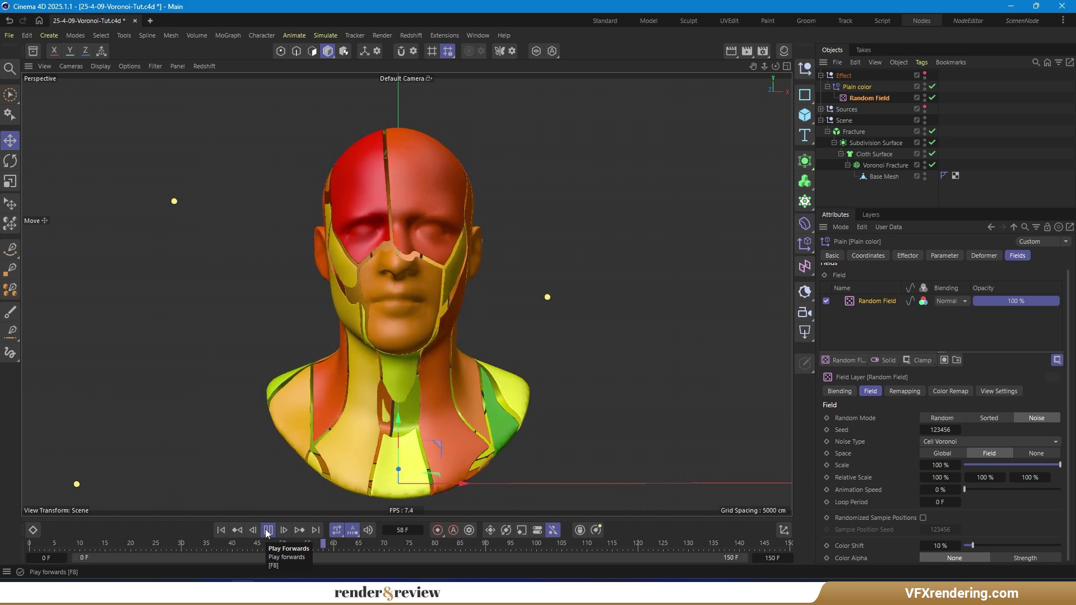
pyautogui.moveTo(283, 388)
pyautogui.keyDown('alt'); pyautogui.mouseDown()
pyautogui.moveTo(368, 388)
pyautogui.moveTo(264, 389)
pyautogui.moveTo(299, 391)
pyautogui.mouseUp(); pyautogui.keyUp('alt')
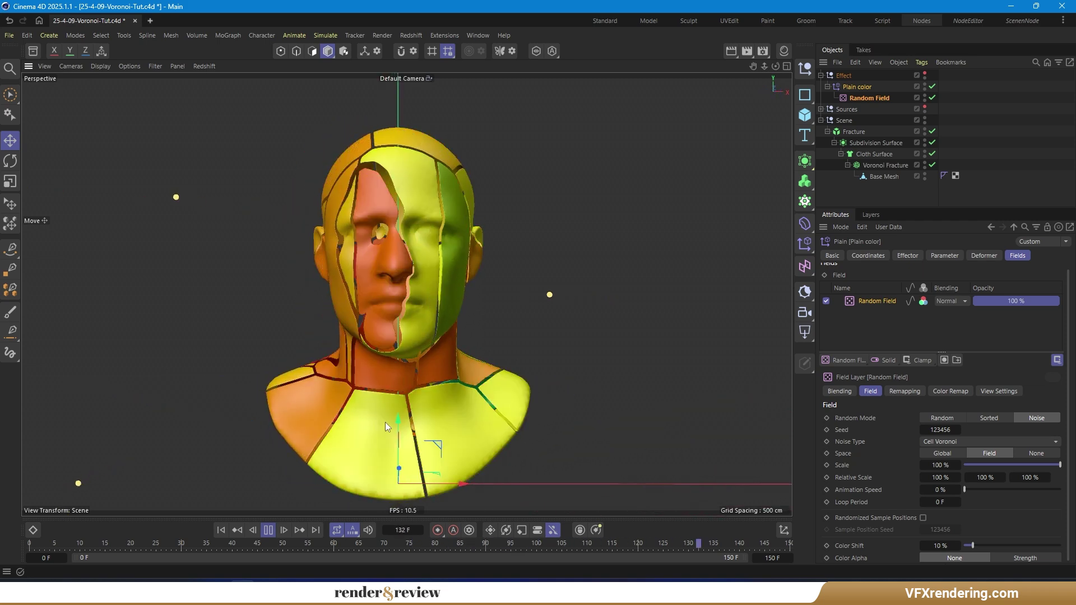
pyautogui.keyDown('alt'); pyautogui.moveTo(385, 422); pyautogui.dragTo(380, 393); pyautogui.keyUp('alt')
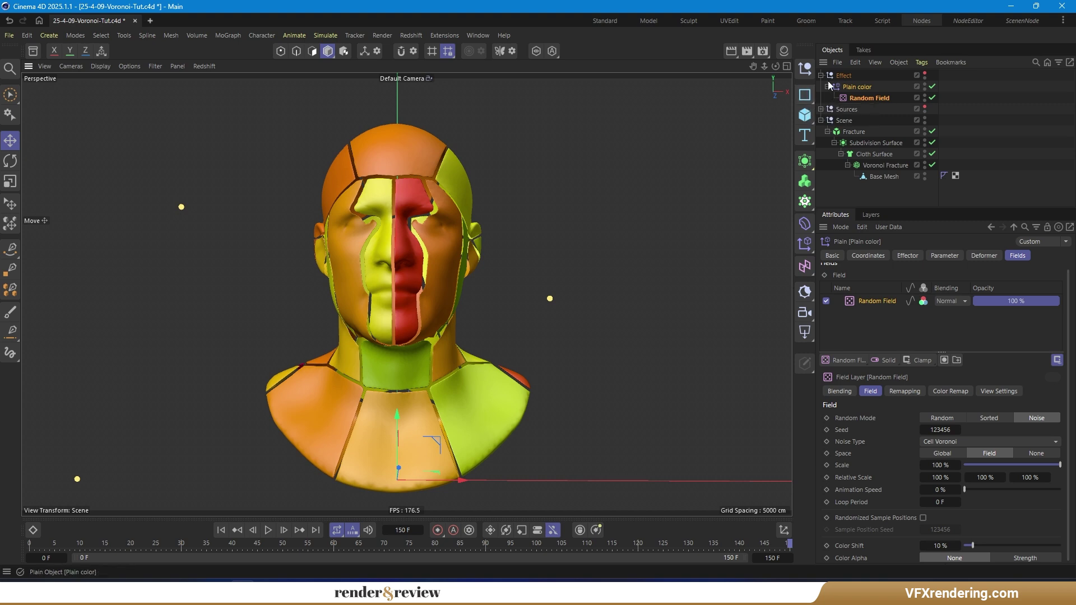
# - Create a null named In under Scene and rename the Fracture to 'Fracture Out'
pyautogui.click(805, 73)
pyautogui.moveTo(853, 136); pyautogui.dragTo(852, 134)
pyautogui.doubleClick(850, 132)
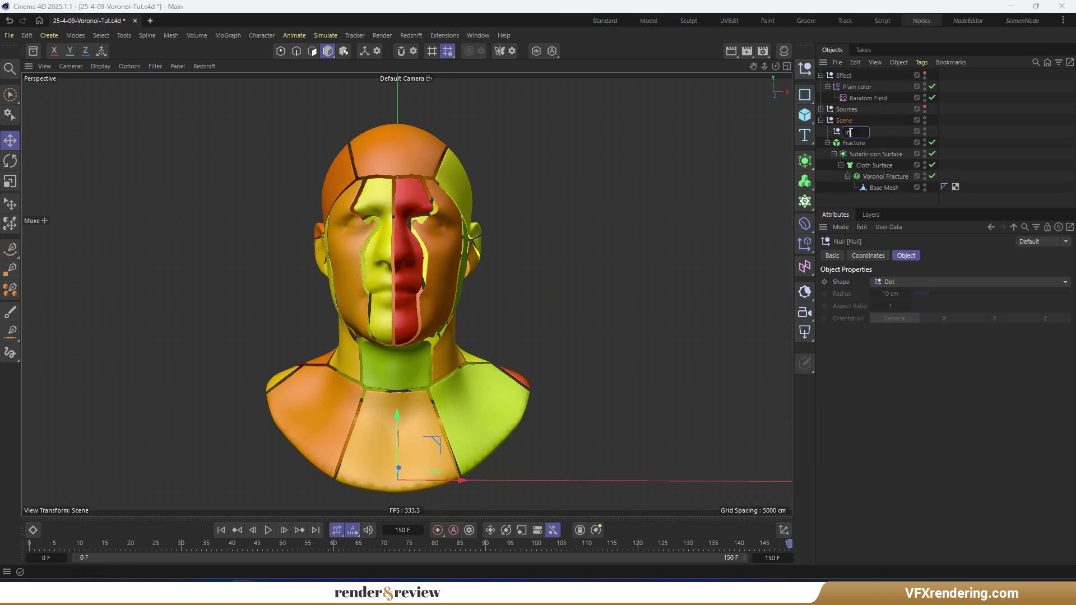
pyautogui.write('In')
pyautogui.press('Return')
pyautogui.doubleClick(864, 143)
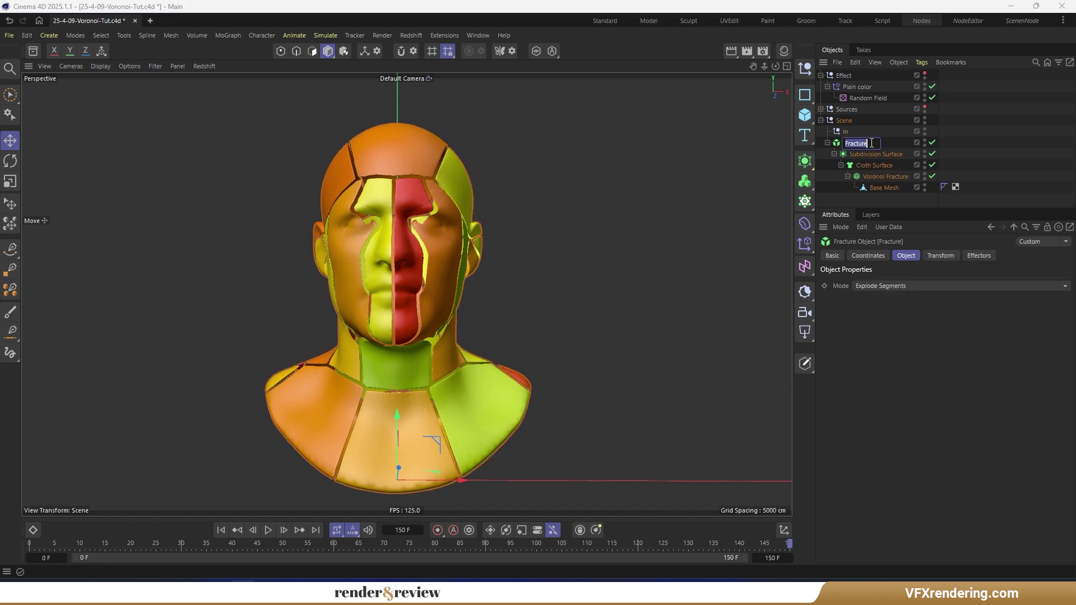
pyautogui.write('Out')
pyautogui.press('Return')
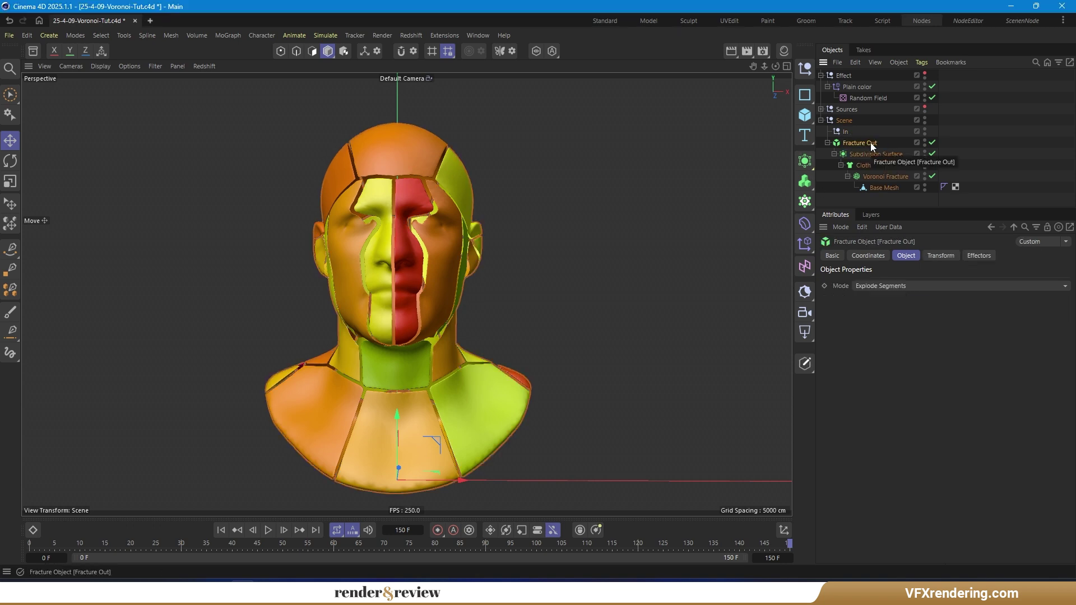
# - Copy the Subdivision Surface chain into In, with its Voronoi Fracture inverted and 0.3 cm fragment offset
pyautogui.click(864, 154)
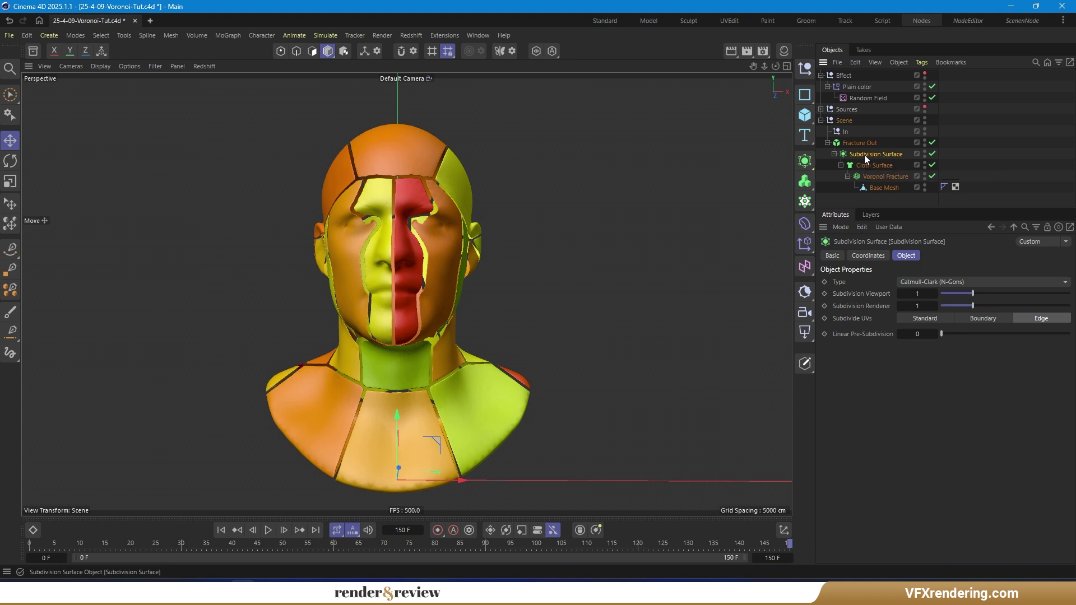
pyautogui.moveTo(864, 154); pyautogui.dragTo(847, 131)
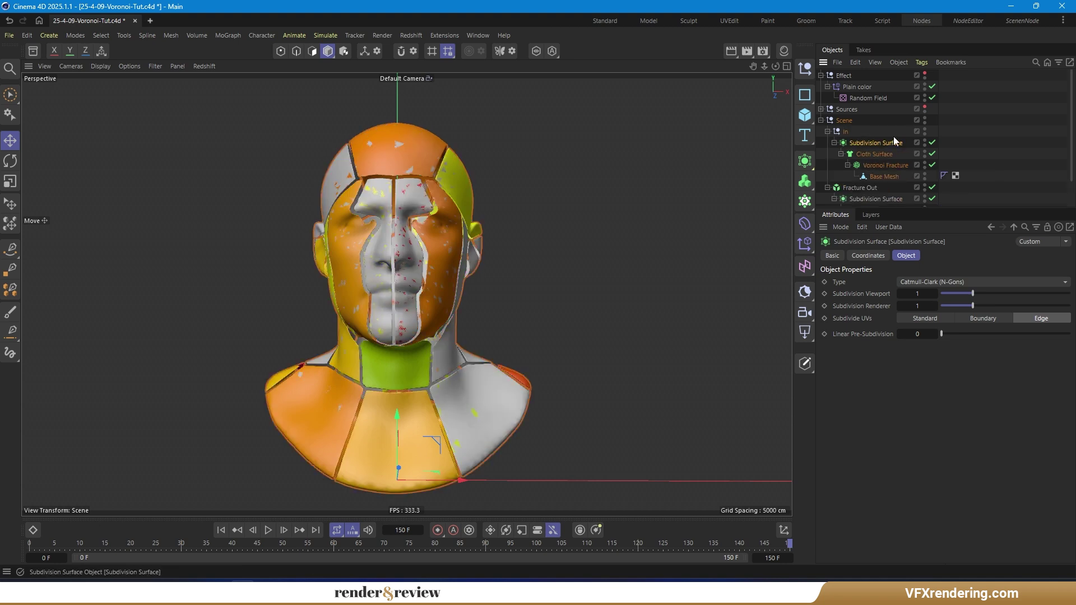
pyautogui.click(883, 165)
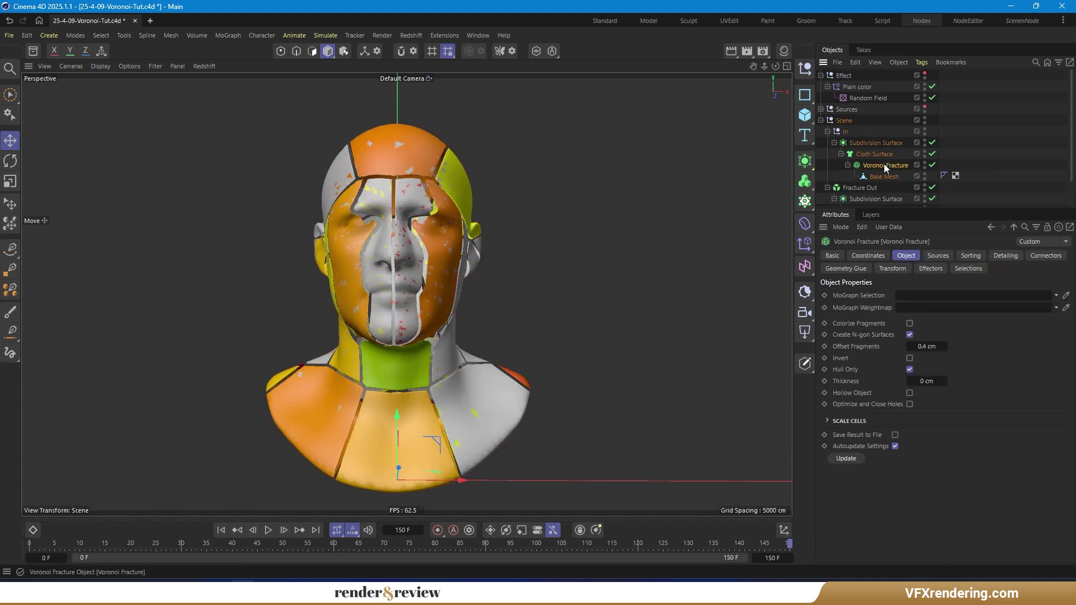
pyautogui.click(909, 357)
pyautogui.click(924, 347)
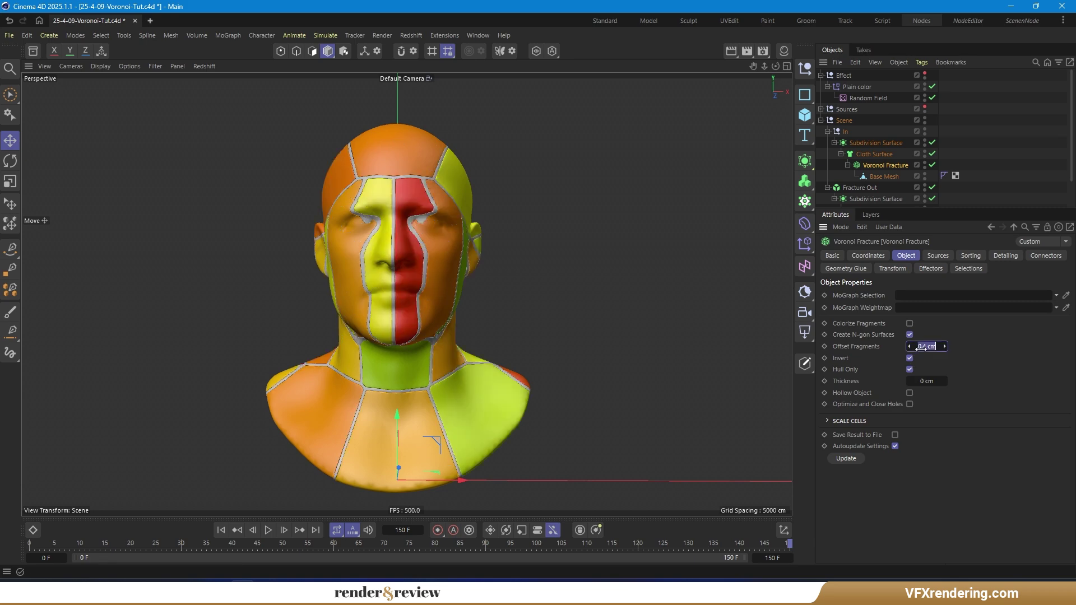
pyautogui.write('0.3')
pyautogui.press('Return')
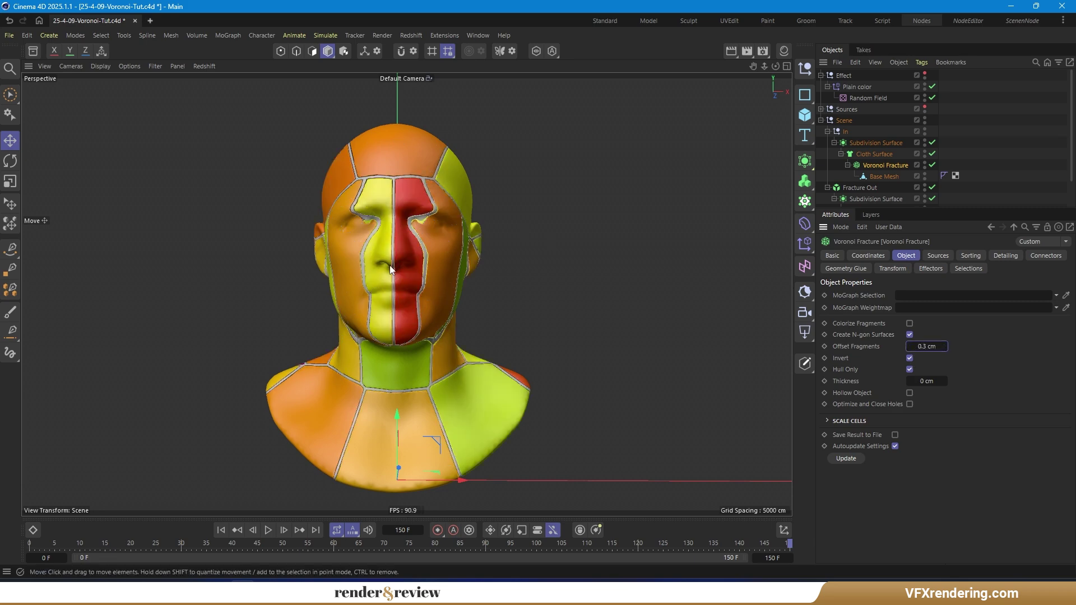
pyautogui.keyDown('alt'); pyautogui.moveTo(426, 230); pyautogui.dragTo(388, 207); pyautogui.keyUp('alt')
pyautogui.keyDown('alt'); pyautogui.moveTo(408, 289); pyautogui.dragTo(402, 274); pyautogui.keyUp('alt')
pyautogui.click(268, 530)
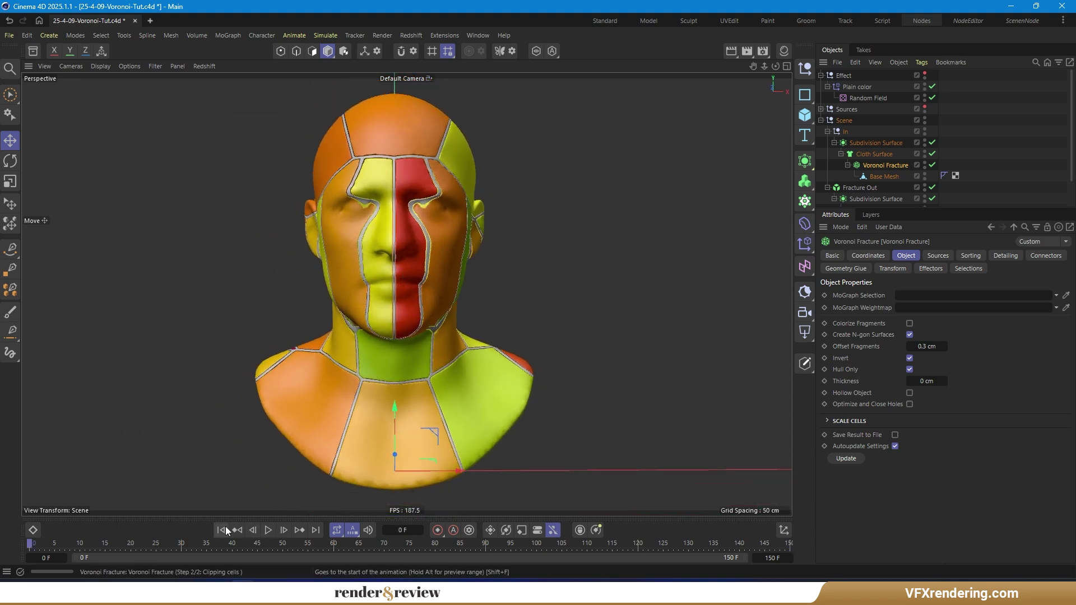
pyautogui.click(221, 530)
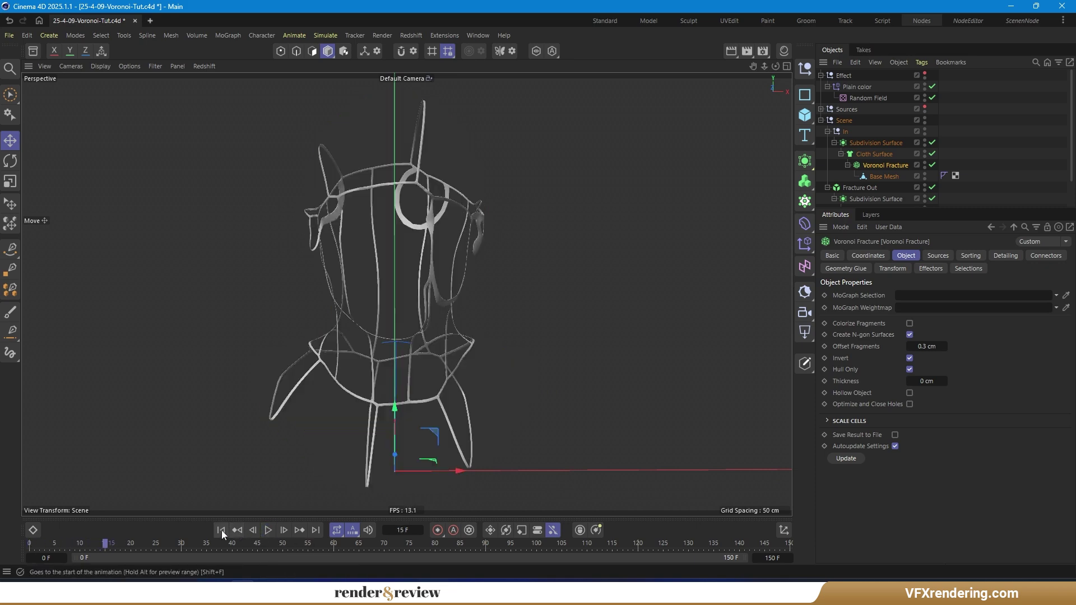
pyautogui.click(925, 187)
pyautogui.click(268, 530)
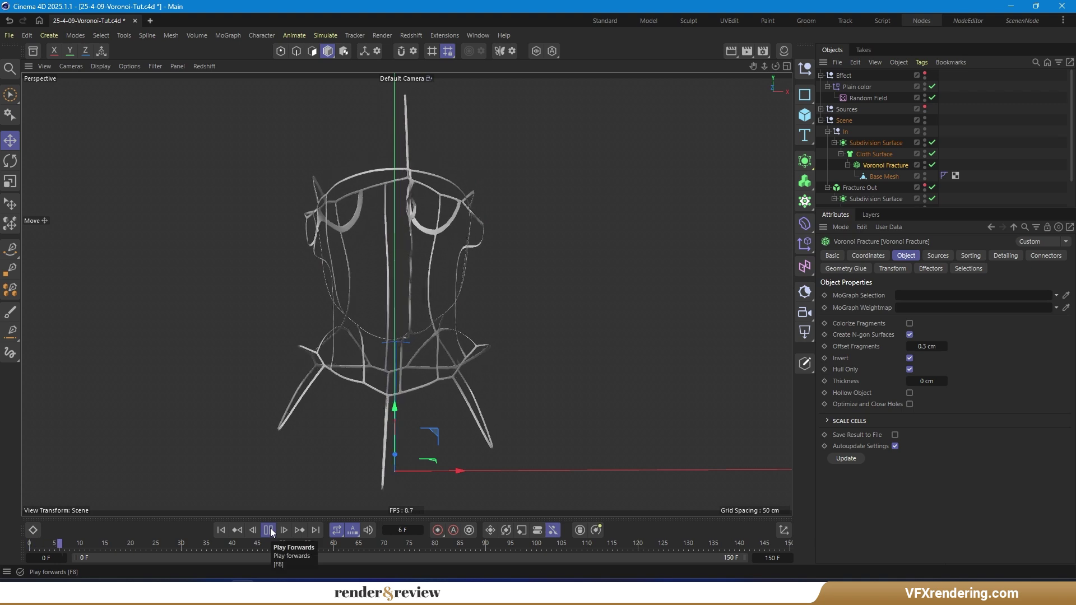
pyautogui.click(269, 530)
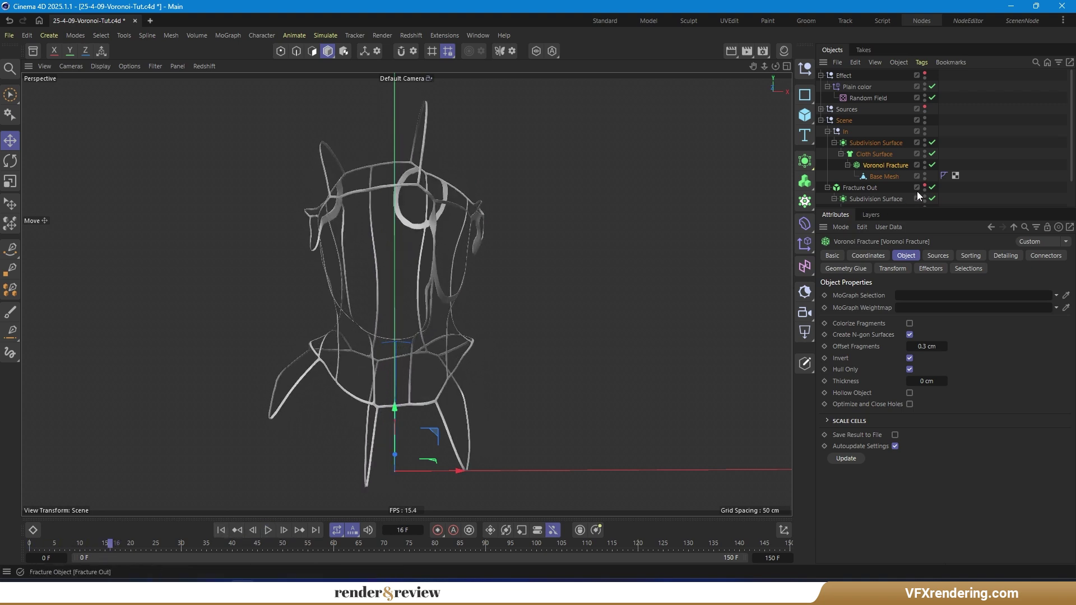
pyautogui.click(925, 188)
pyautogui.click(268, 530)
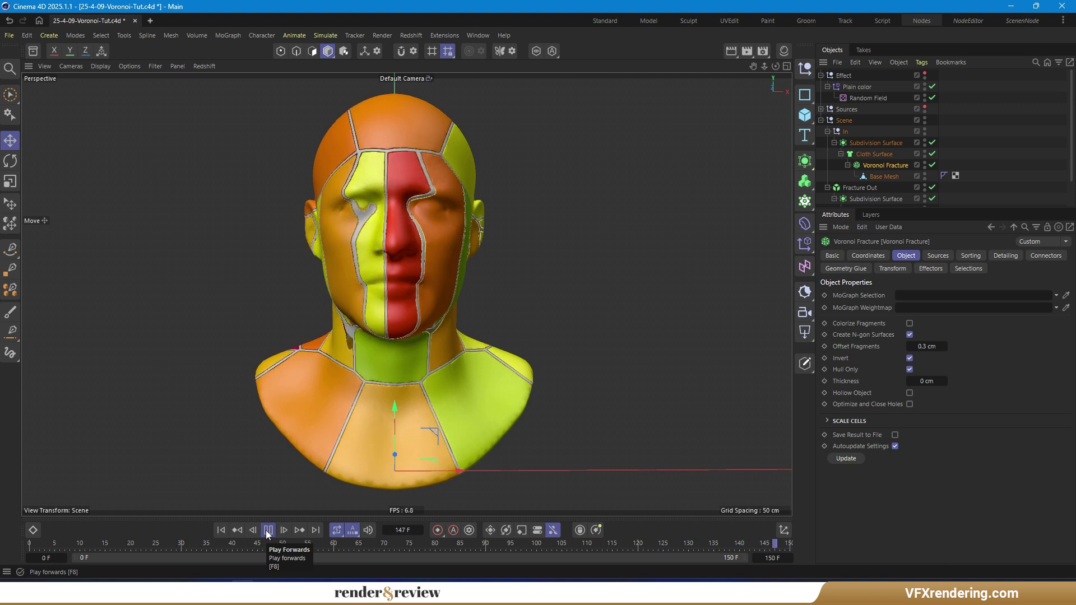
pyautogui.click(221, 530)
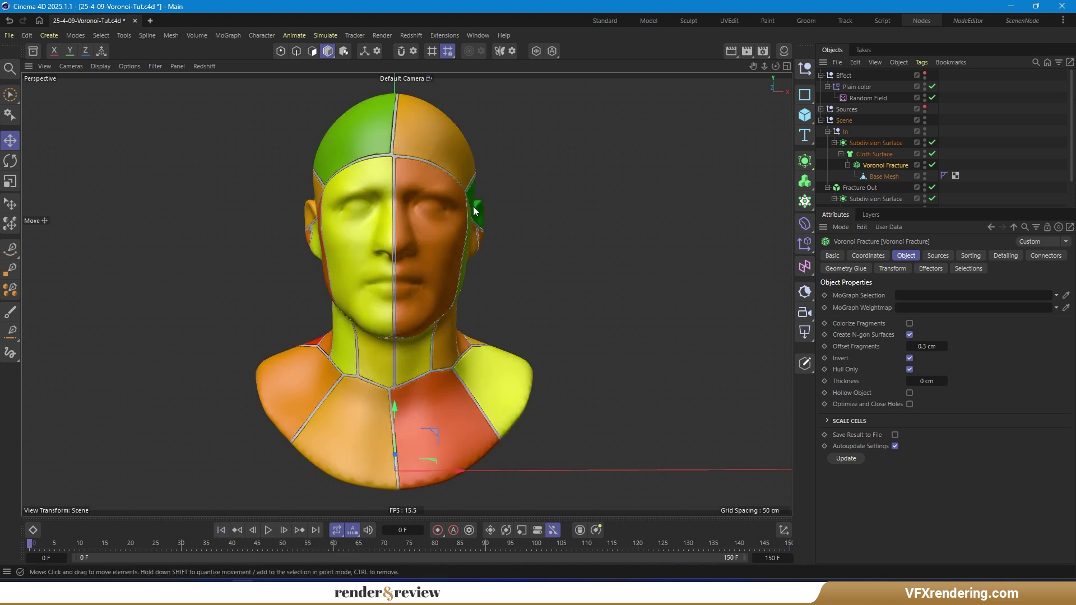
pyautogui.click(847, 132)
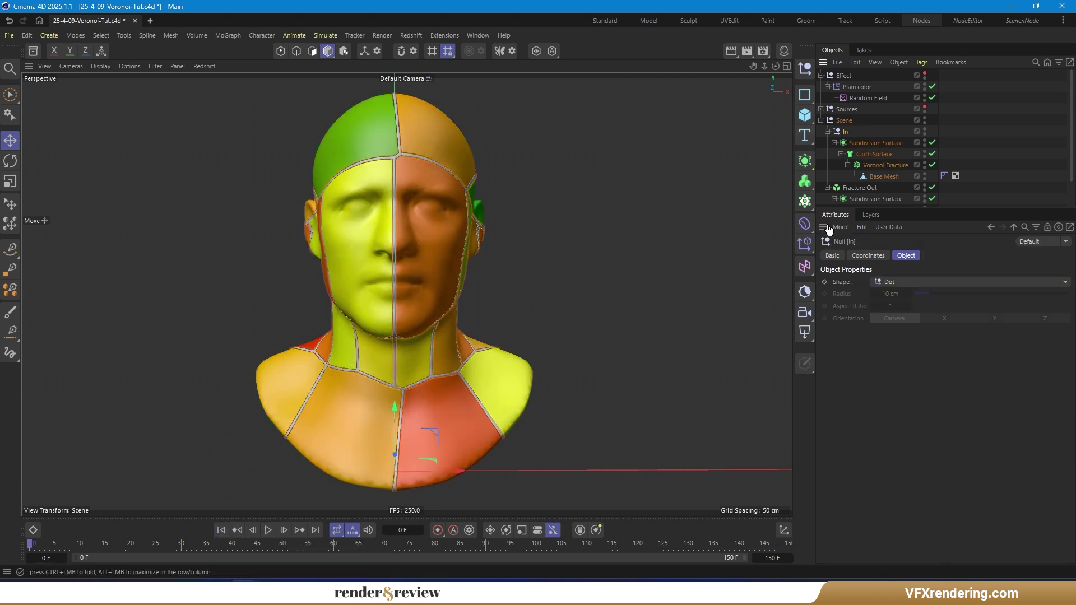
# - Add a Displacer under In with type Intensity and move to choosing its shading shader
pyautogui.click(804, 223)
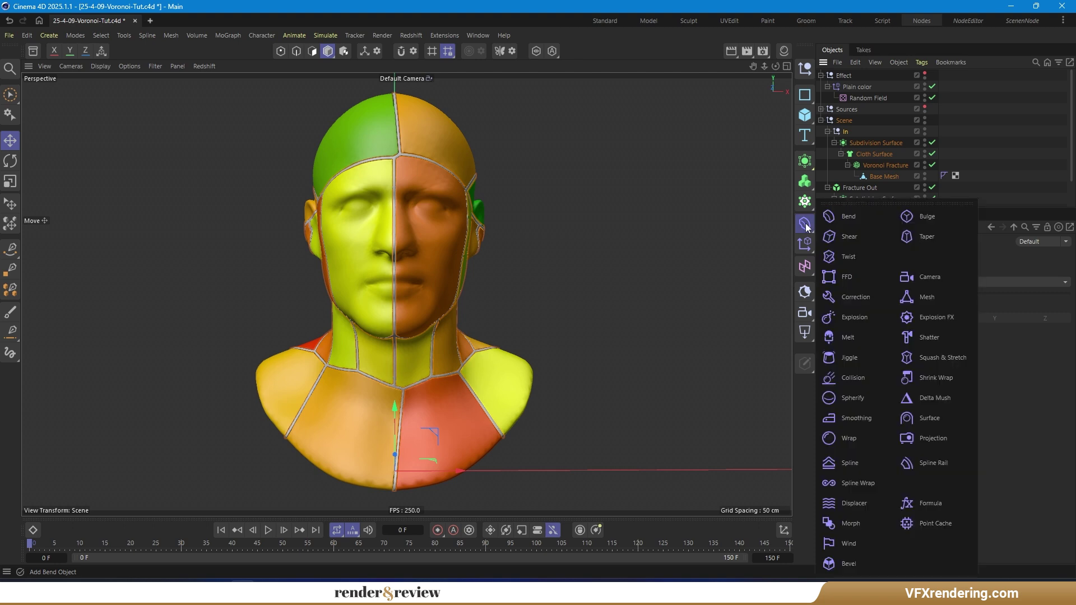
pyautogui.click(852, 503)
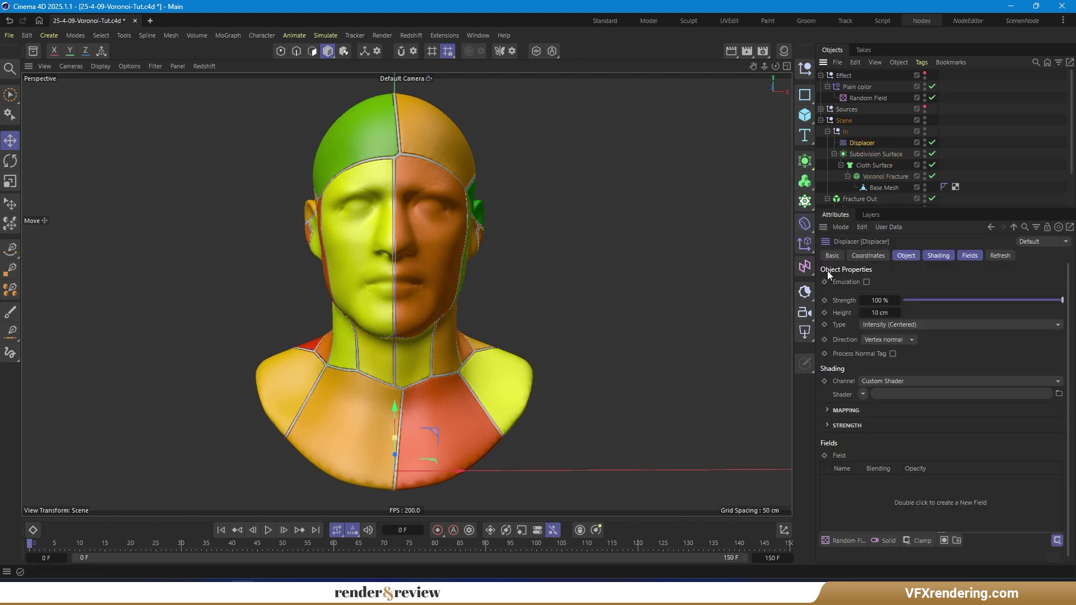
pyautogui.click(885, 325)
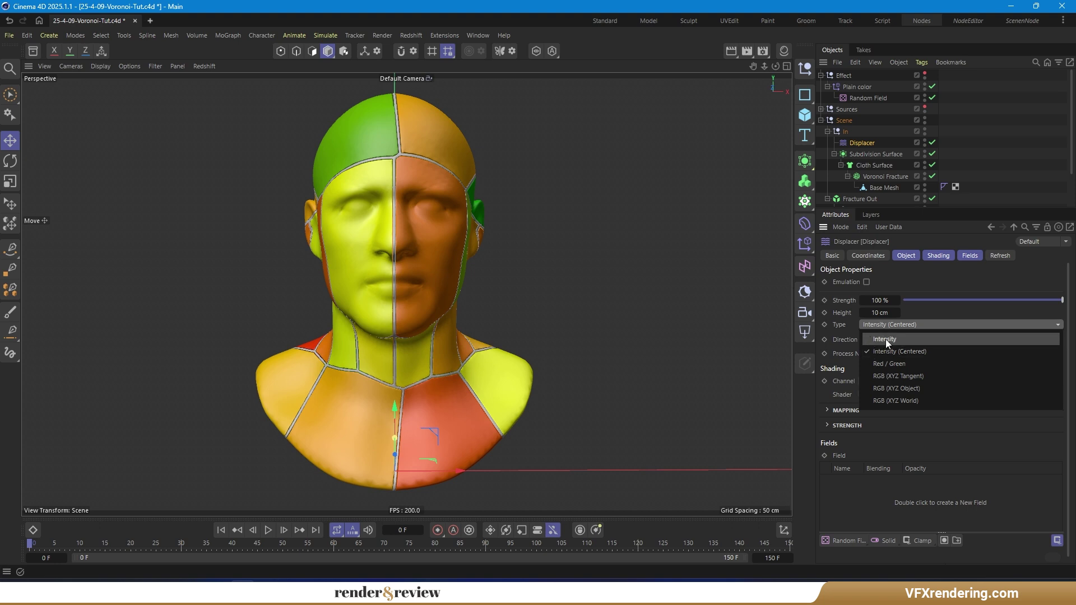
pyautogui.click(885, 340)
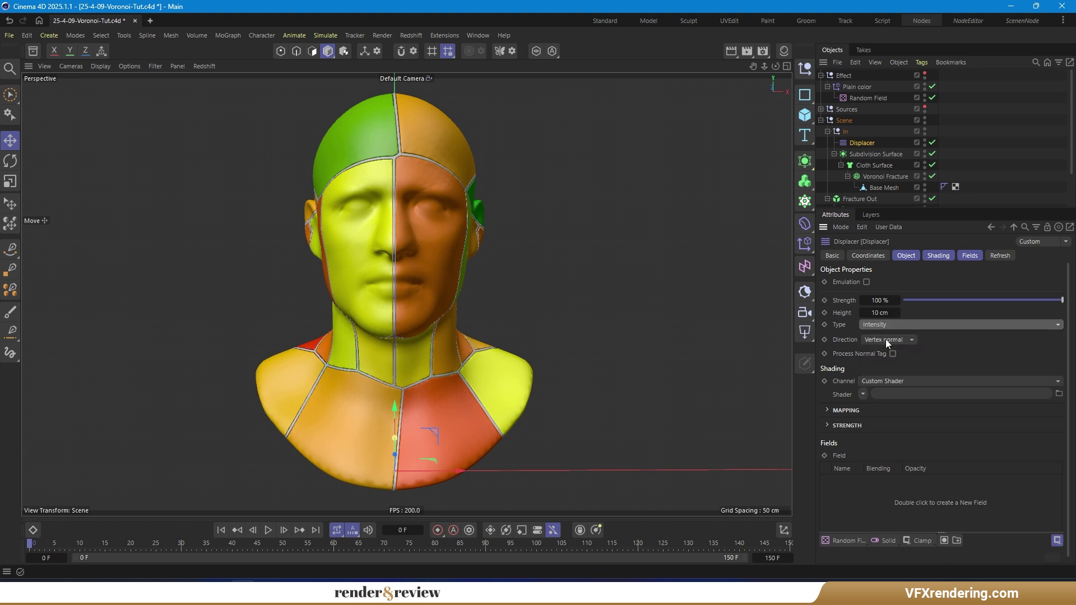
pyautogui.click(834, 154)
pyautogui.click(828, 164)
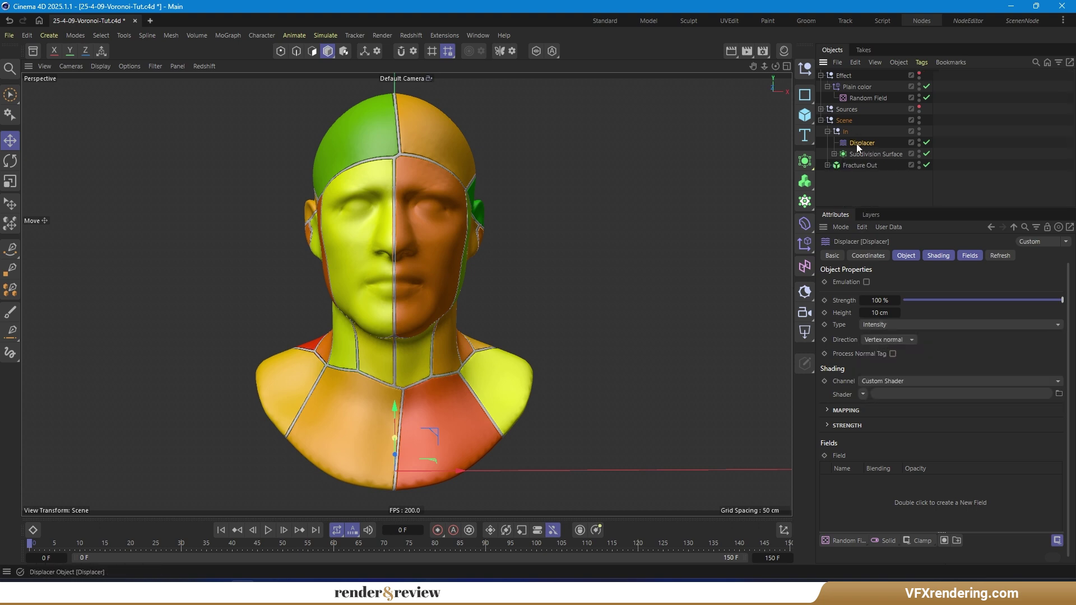
pyautogui.click(934, 256)
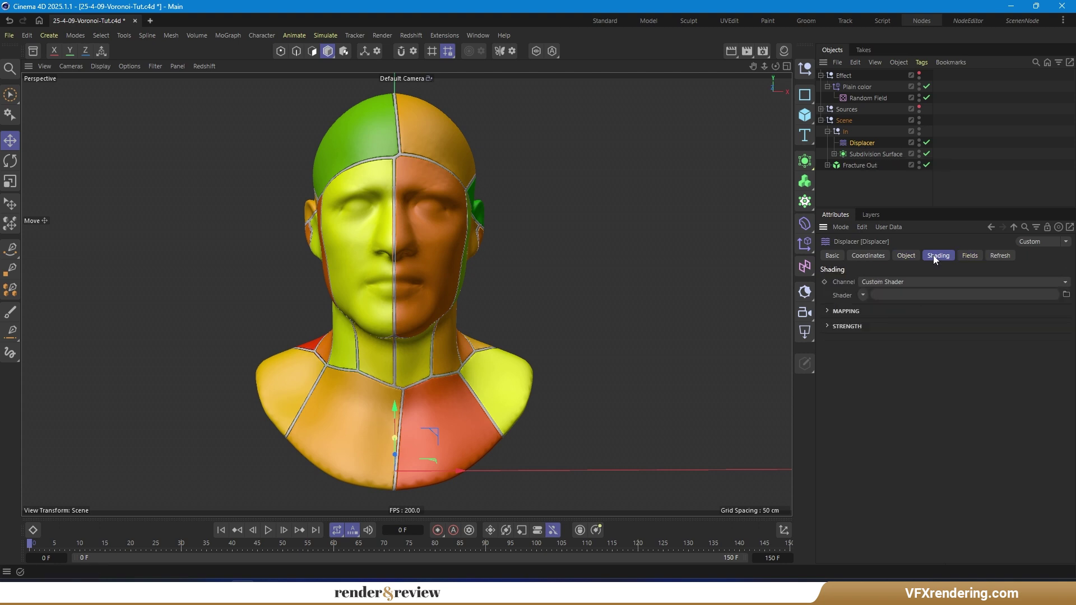
pyautogui.click(865, 294)
# - Use a Noise shader for the Displacer and set its height to about 1 cm
pyautogui.click(900, 122)
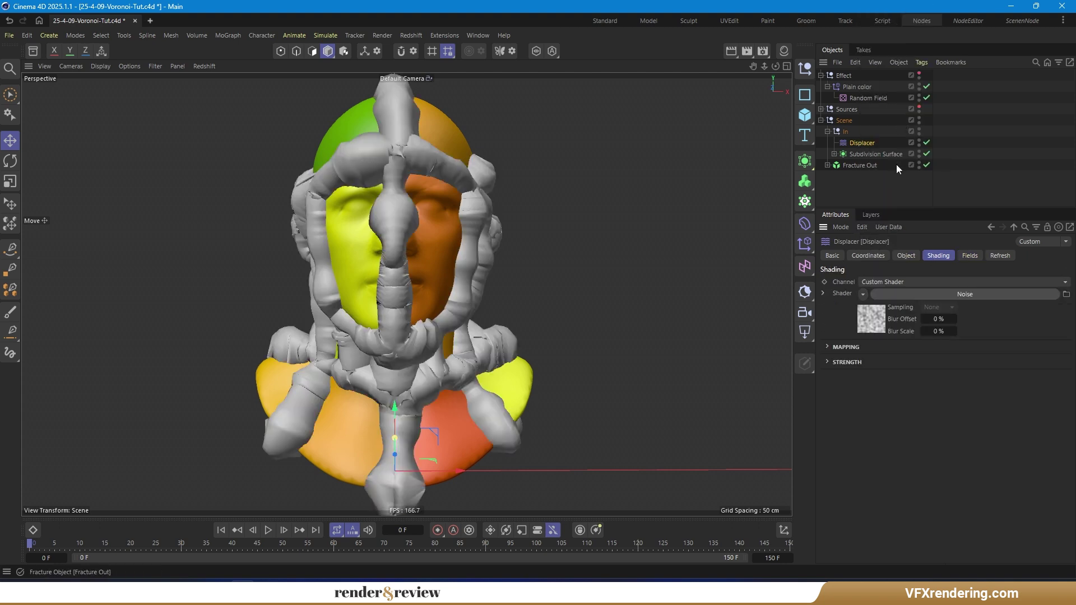
pyautogui.click(905, 255)
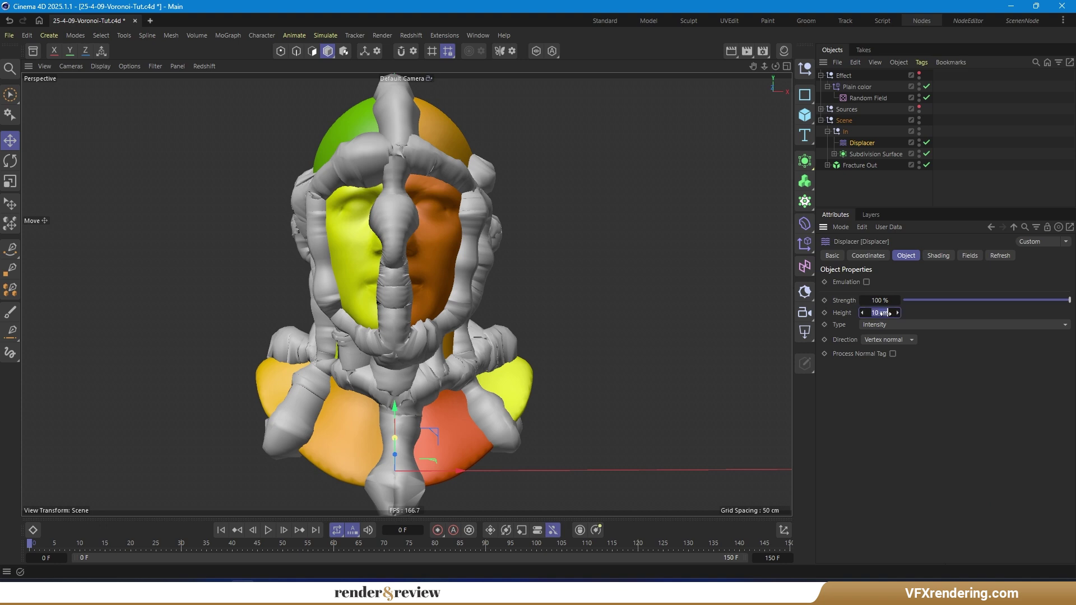
pyautogui.write('0.5')
pyautogui.press('Return')
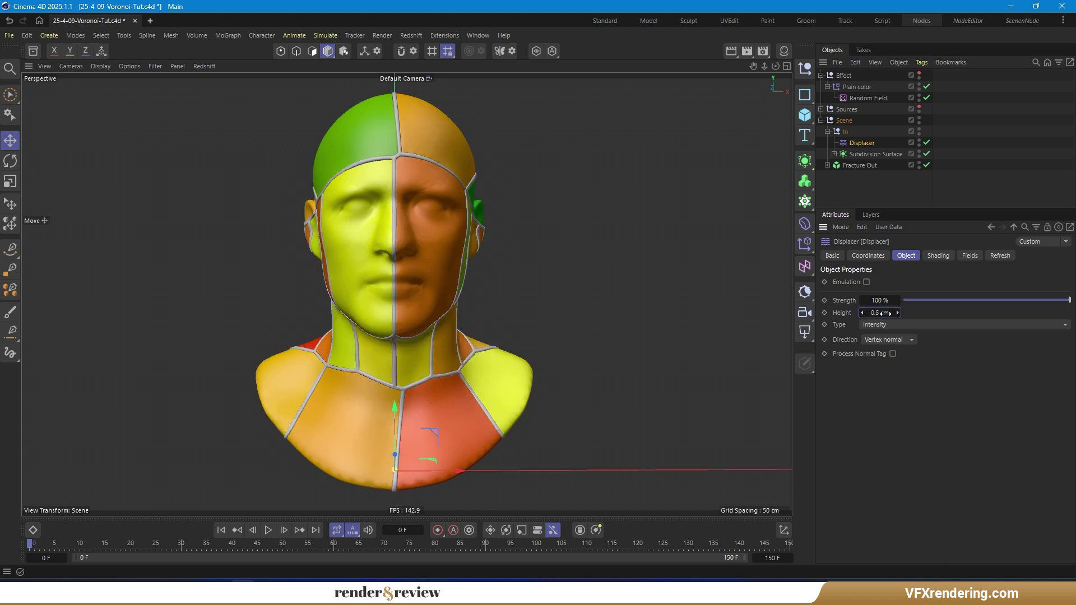
pyautogui.moveTo(885, 313); pyautogui.dragTo(885, 313)
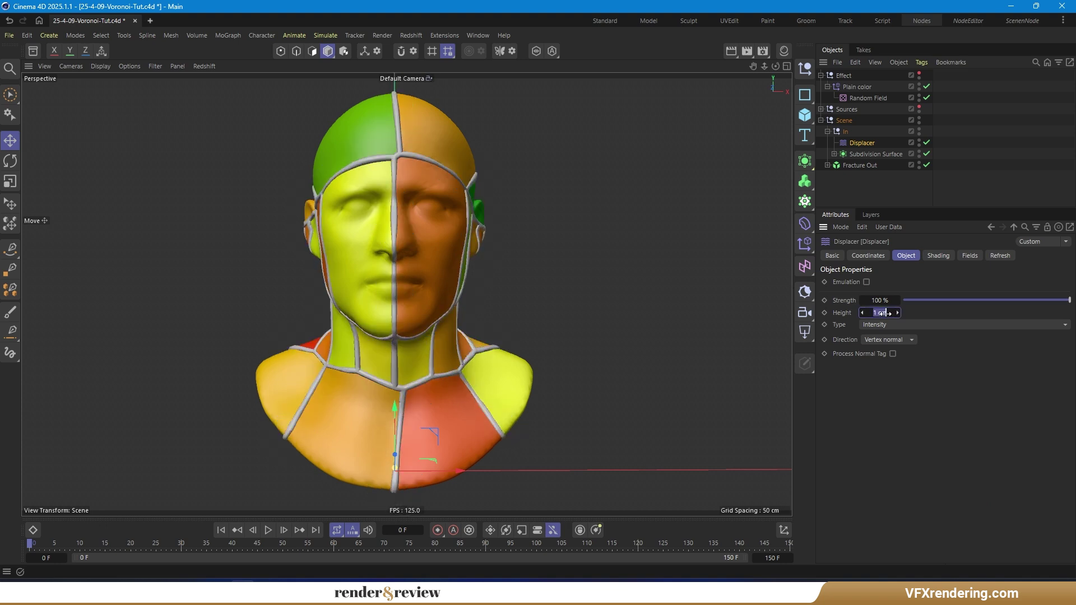
# - Give the Noise 75 % global scale, animation speed 1, loop period 5, 2 cycles, then play it
pyautogui.click(939, 256)
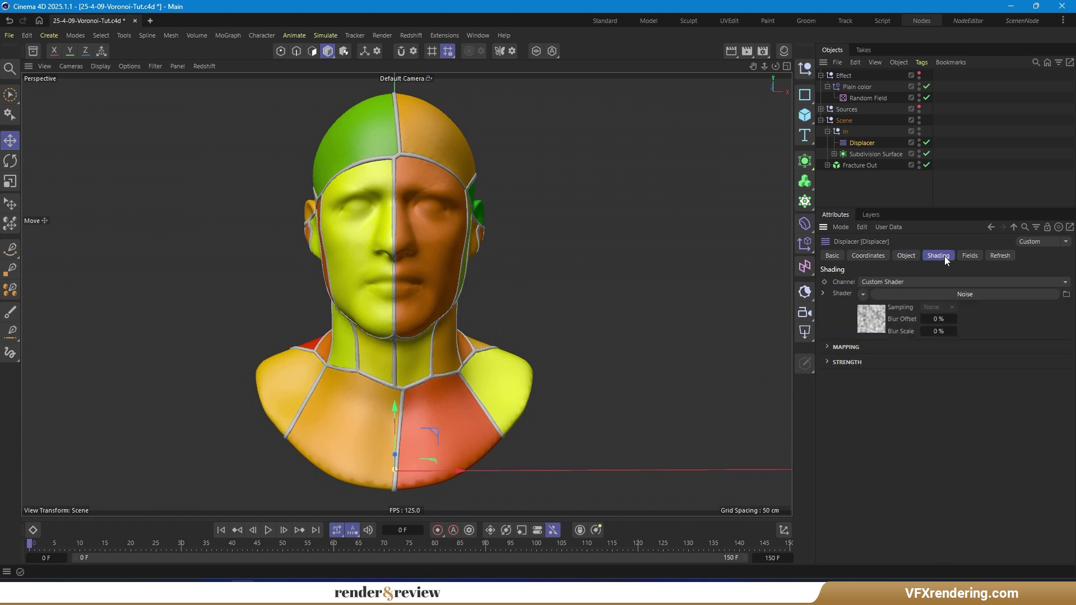
pyautogui.click(873, 316)
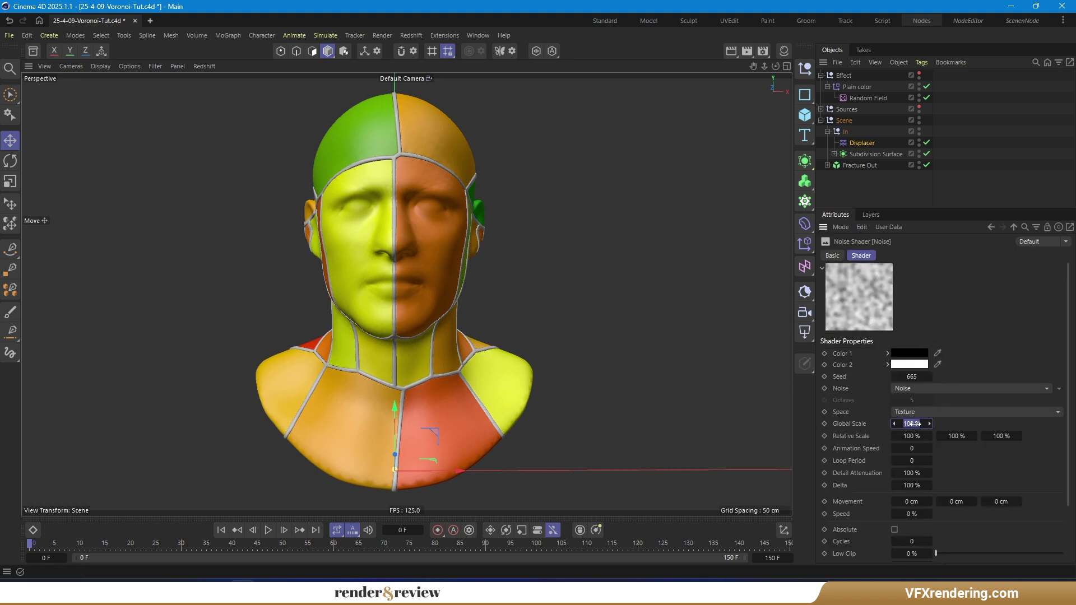
pyautogui.write('75')
pyautogui.press('Return')
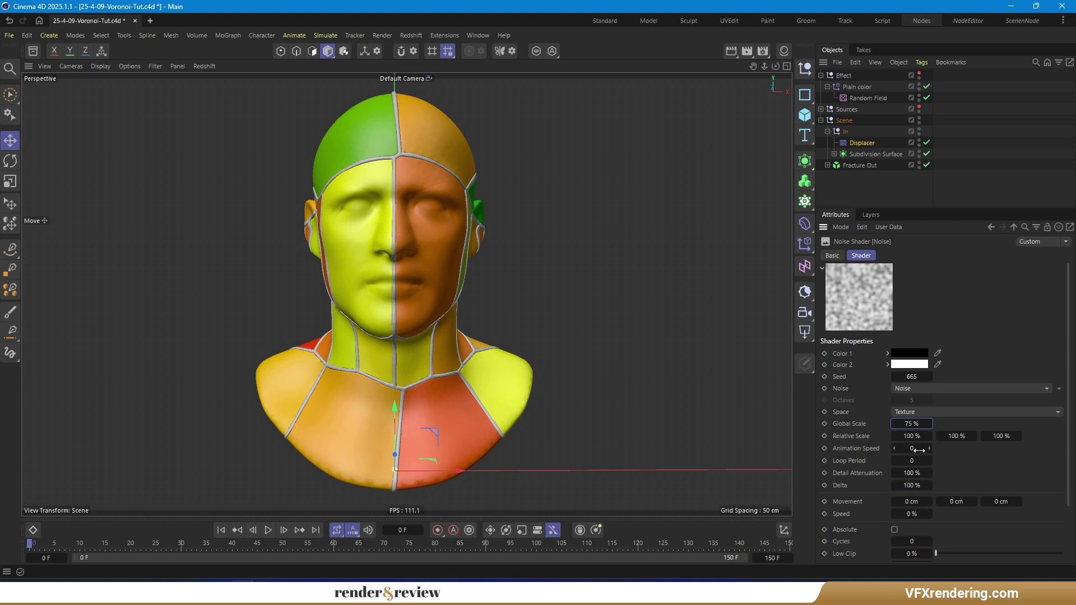
pyautogui.press('Return')
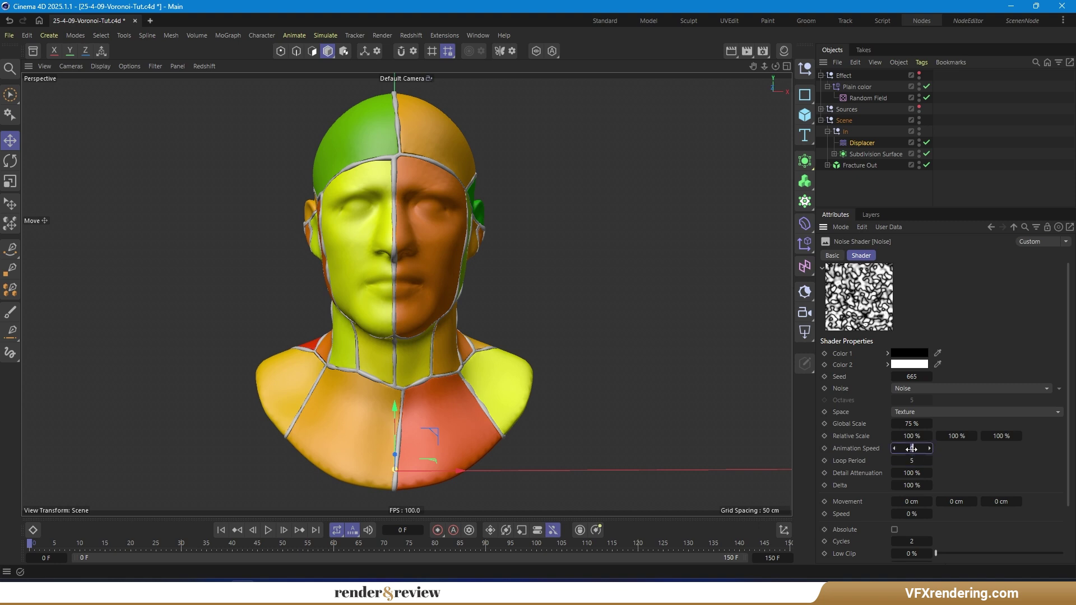
pyautogui.click(268, 530)
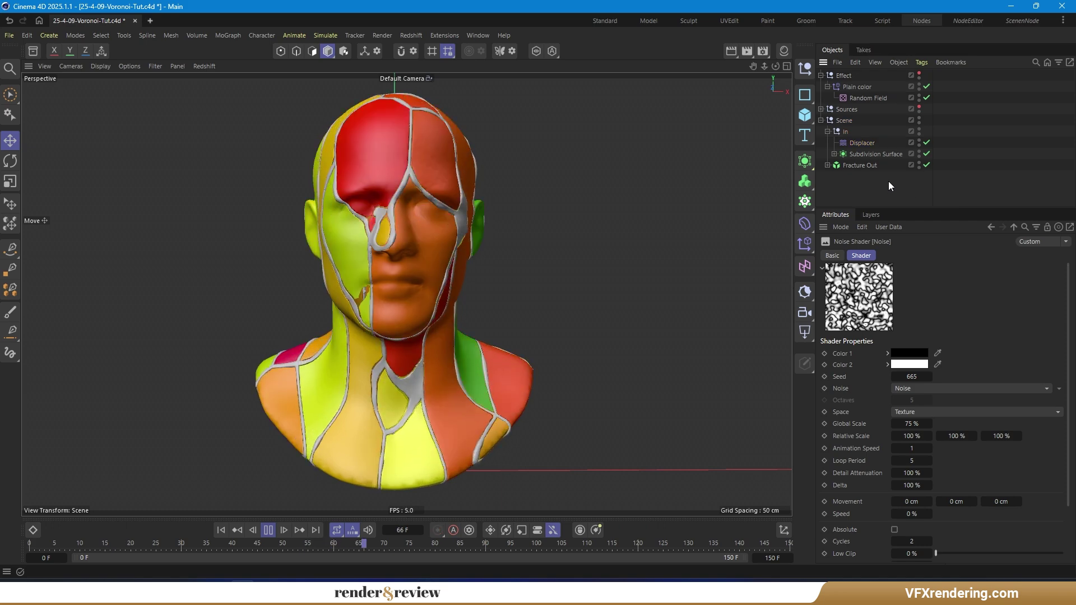
pyautogui.keyDown('alt'); pyautogui.moveTo(393, 370); pyautogui.dragTo(368, 321); pyautogui.keyUp('alt')
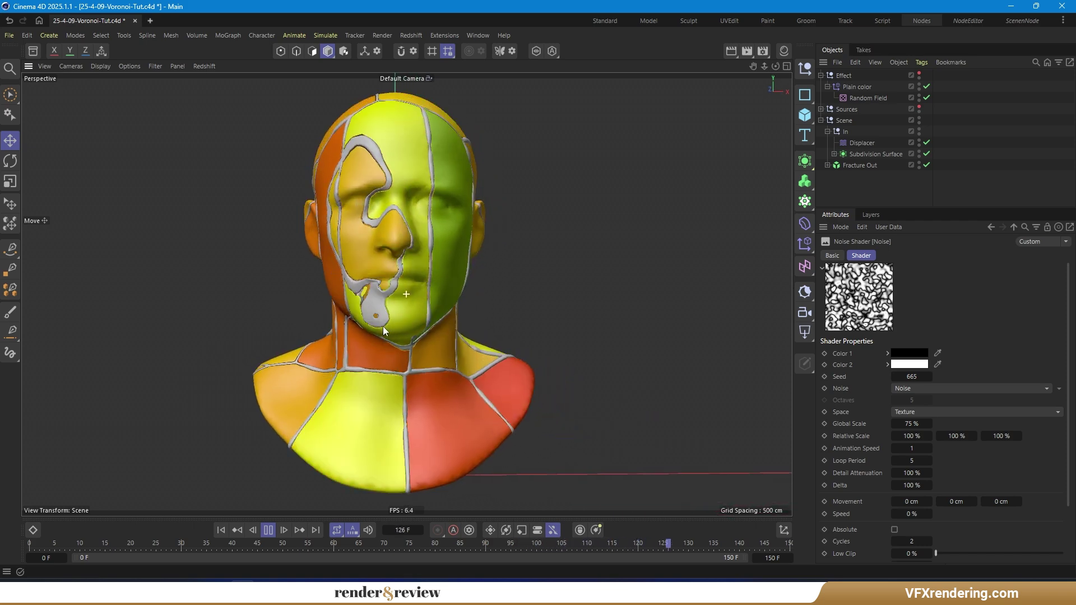
pyautogui.keyDown('alt'); pyautogui.moveTo(406, 228); pyautogui.dragTo(280, 193); pyautogui.keyUp('alt')
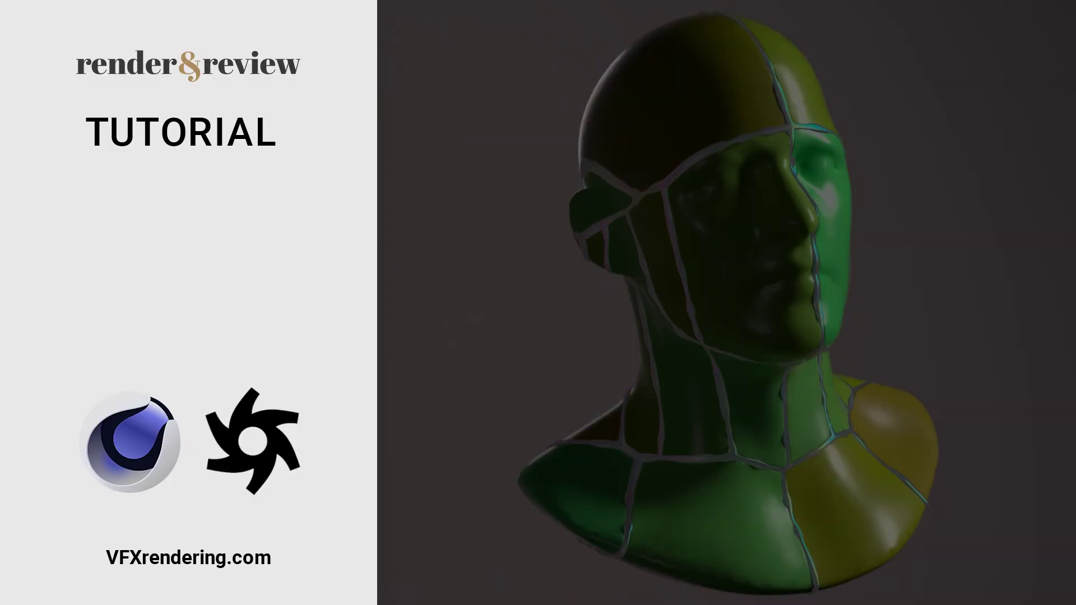